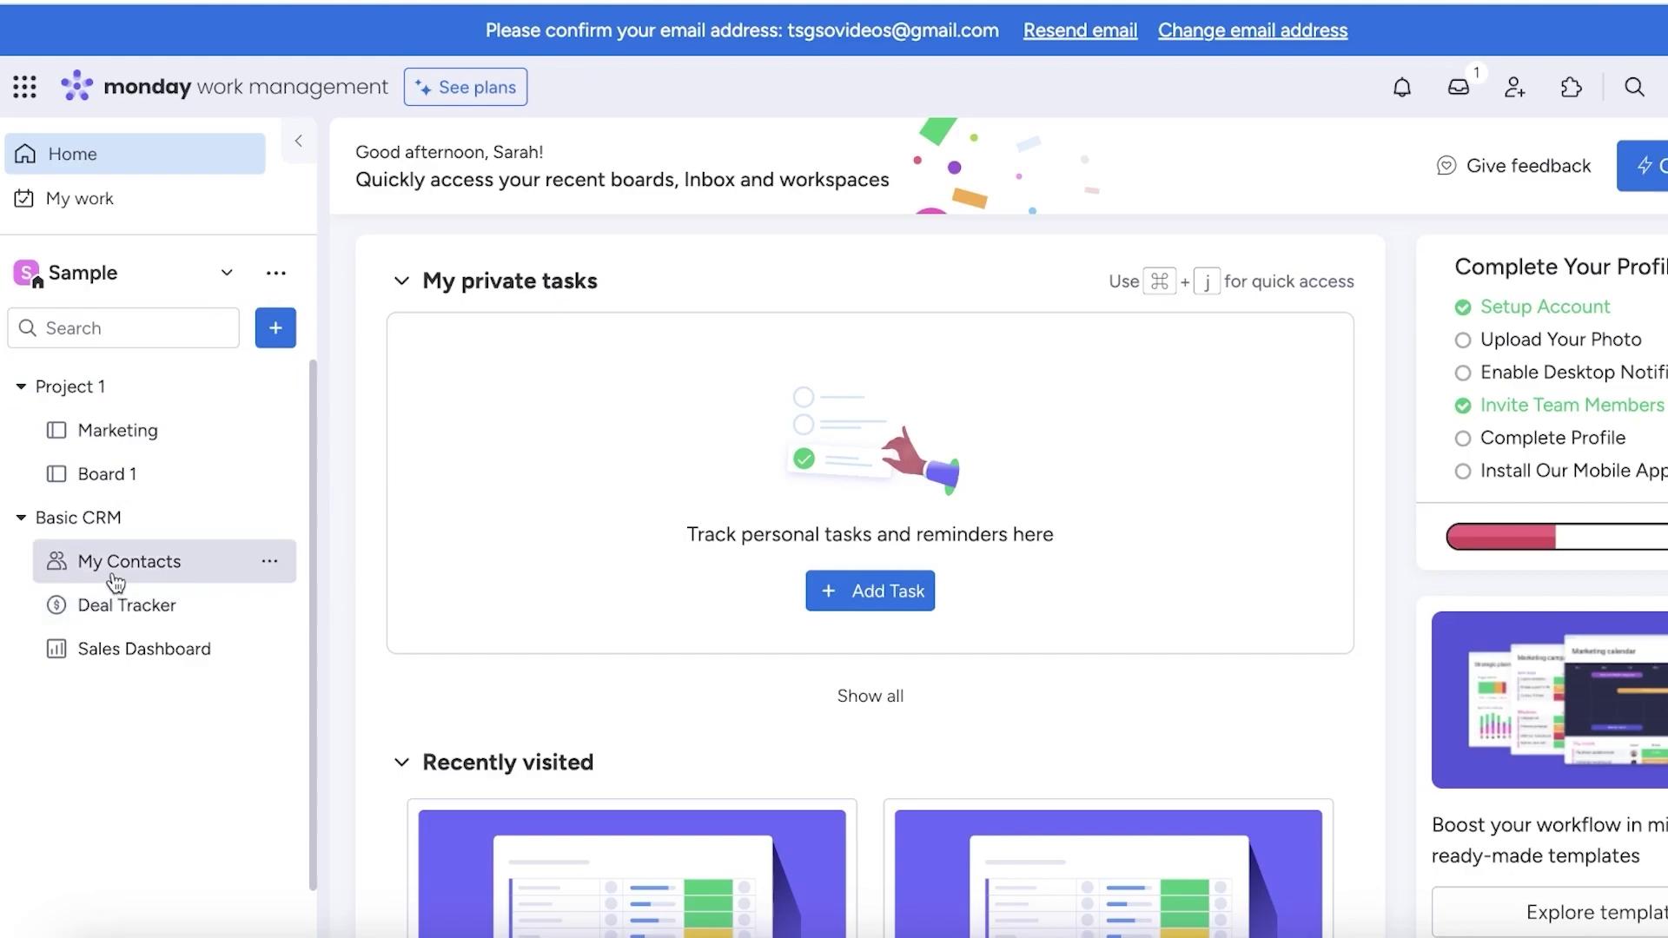
Collapse and re-expand the Project 1 and Basic CRM folders, and open the My Contacts board.
click(100, 521)
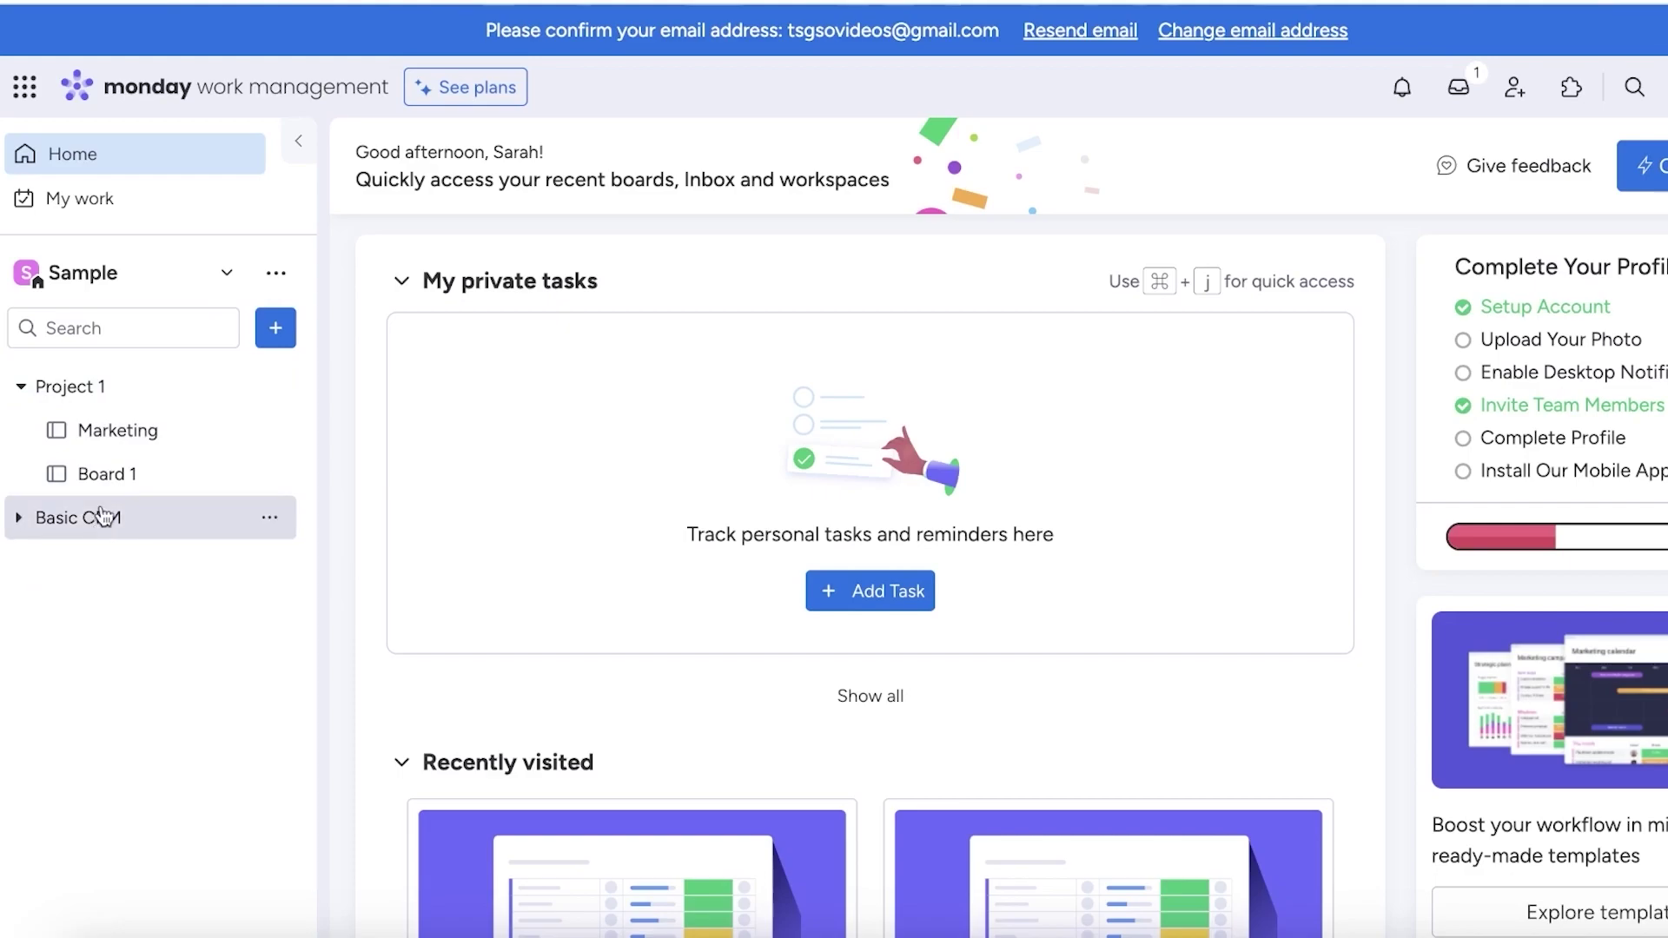
click(91, 388)
click(82, 385)
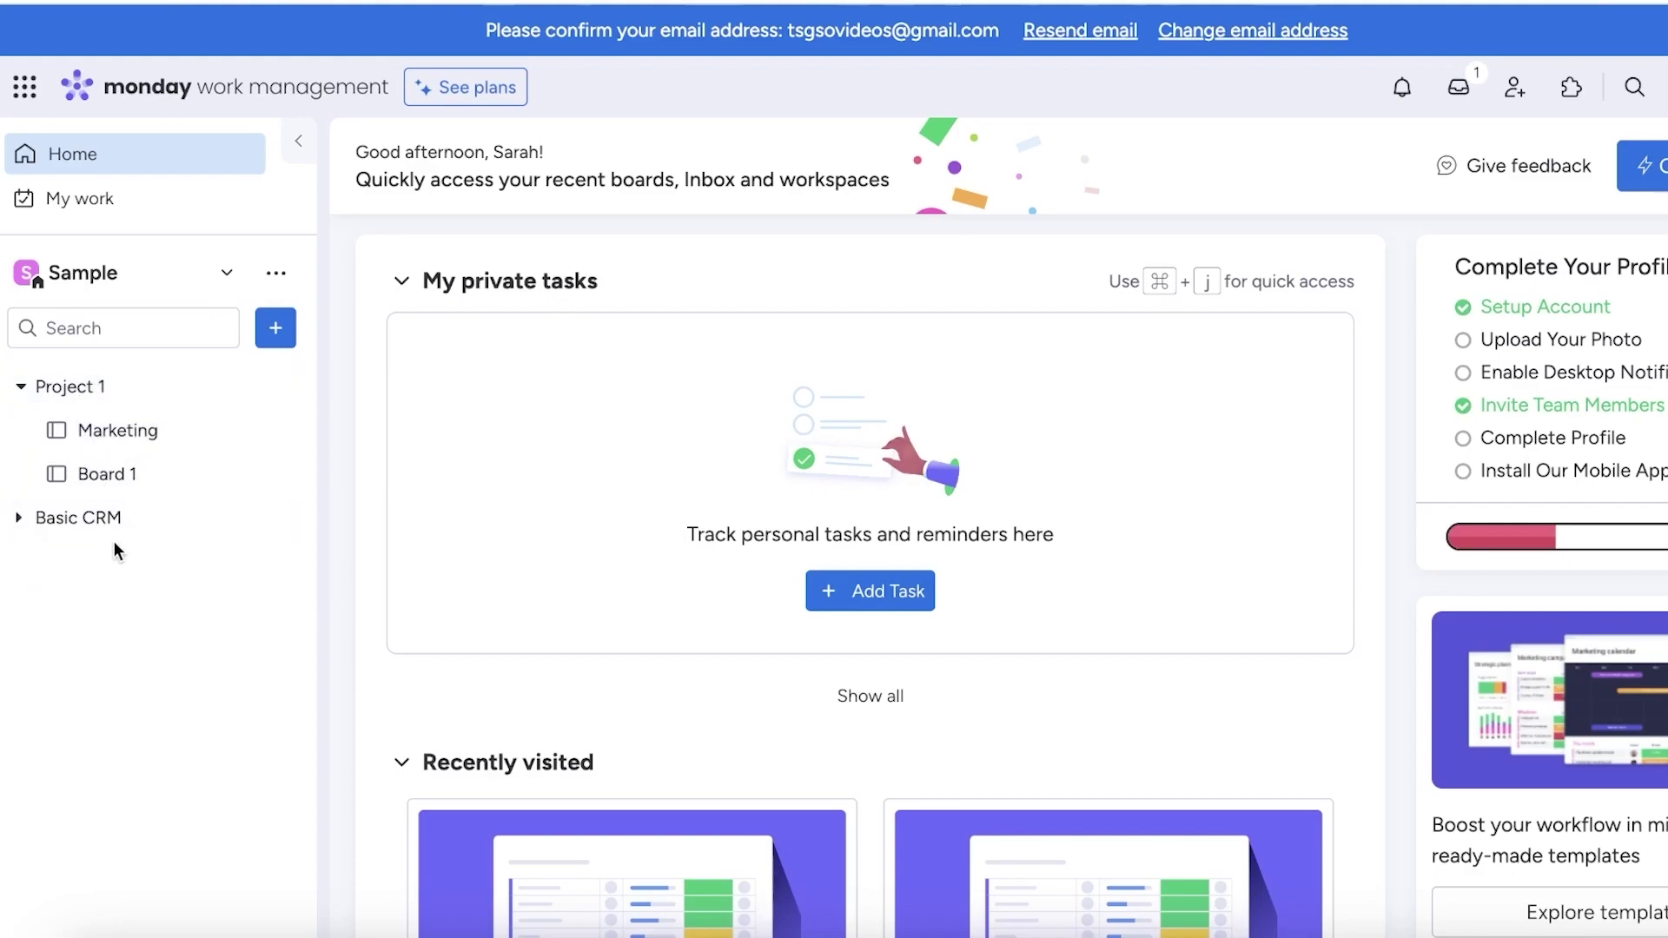
click(95, 518)
click(113, 563)
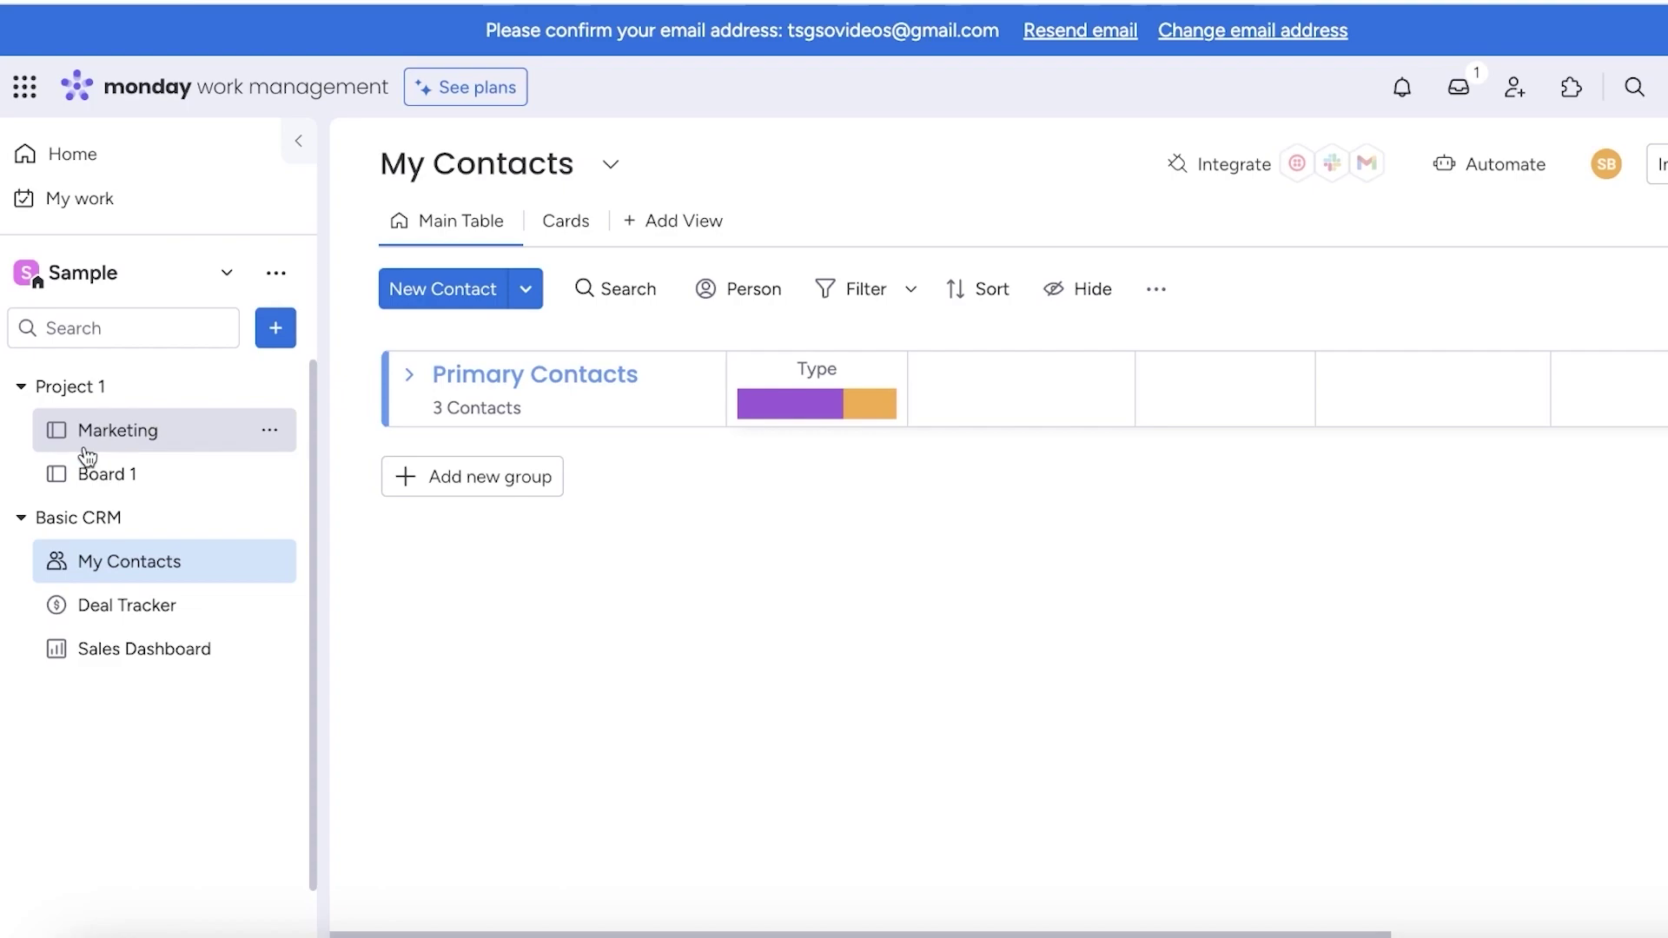
Open Board 1 and review the view types that can be added to it.
click(91, 475)
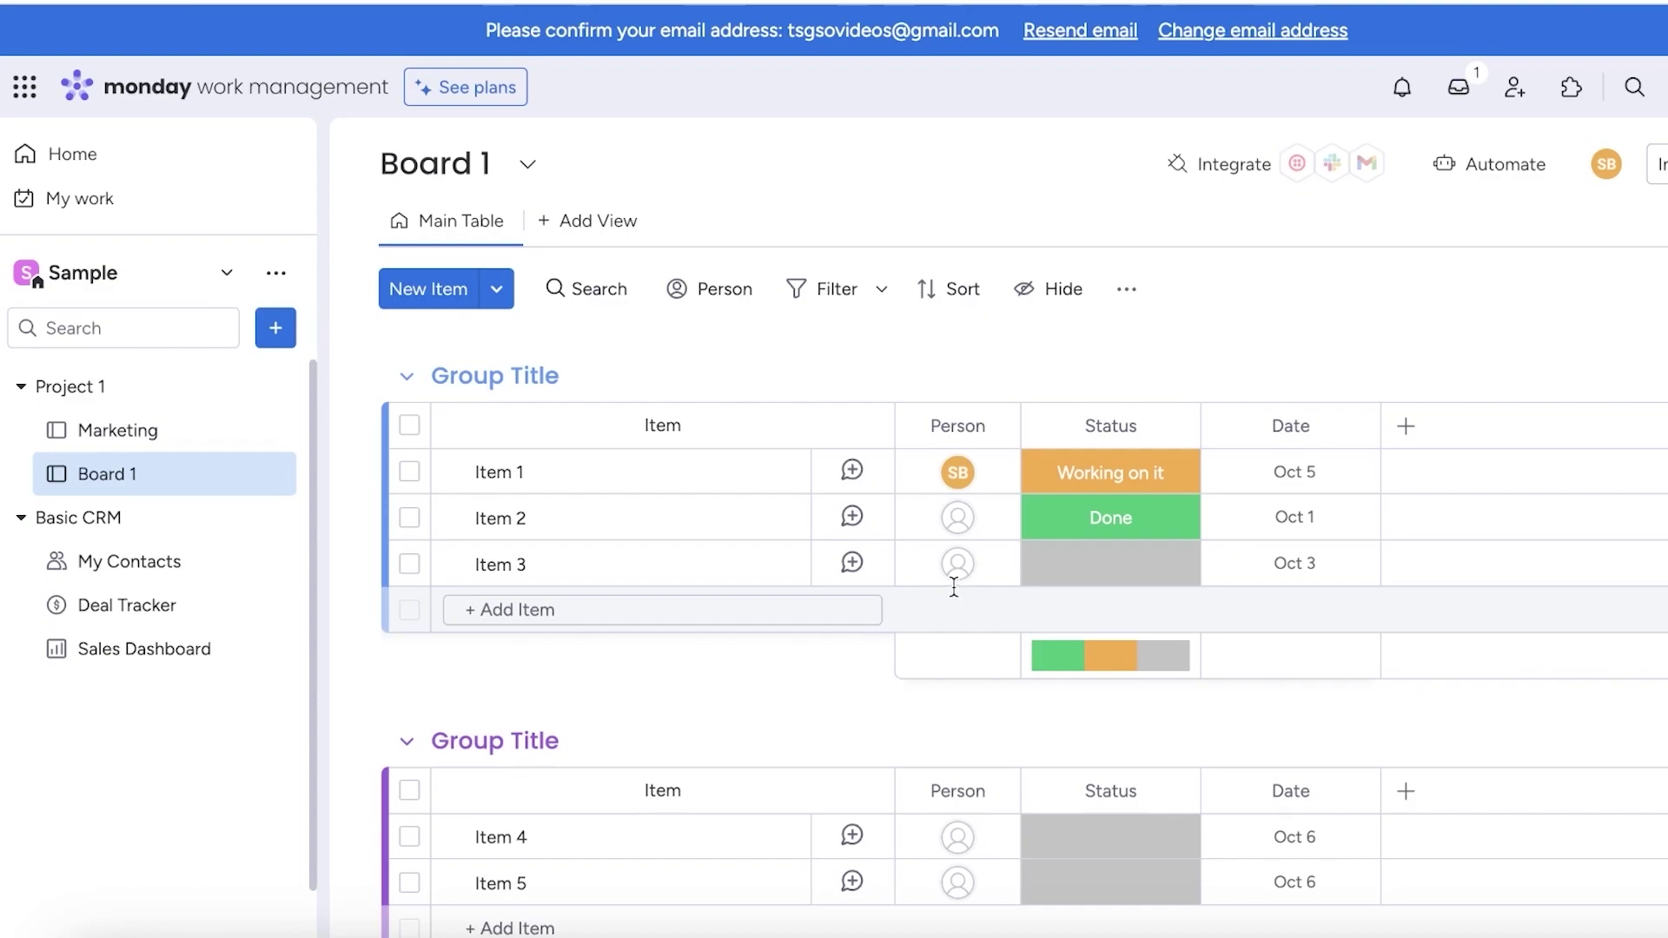
click(556, 228)
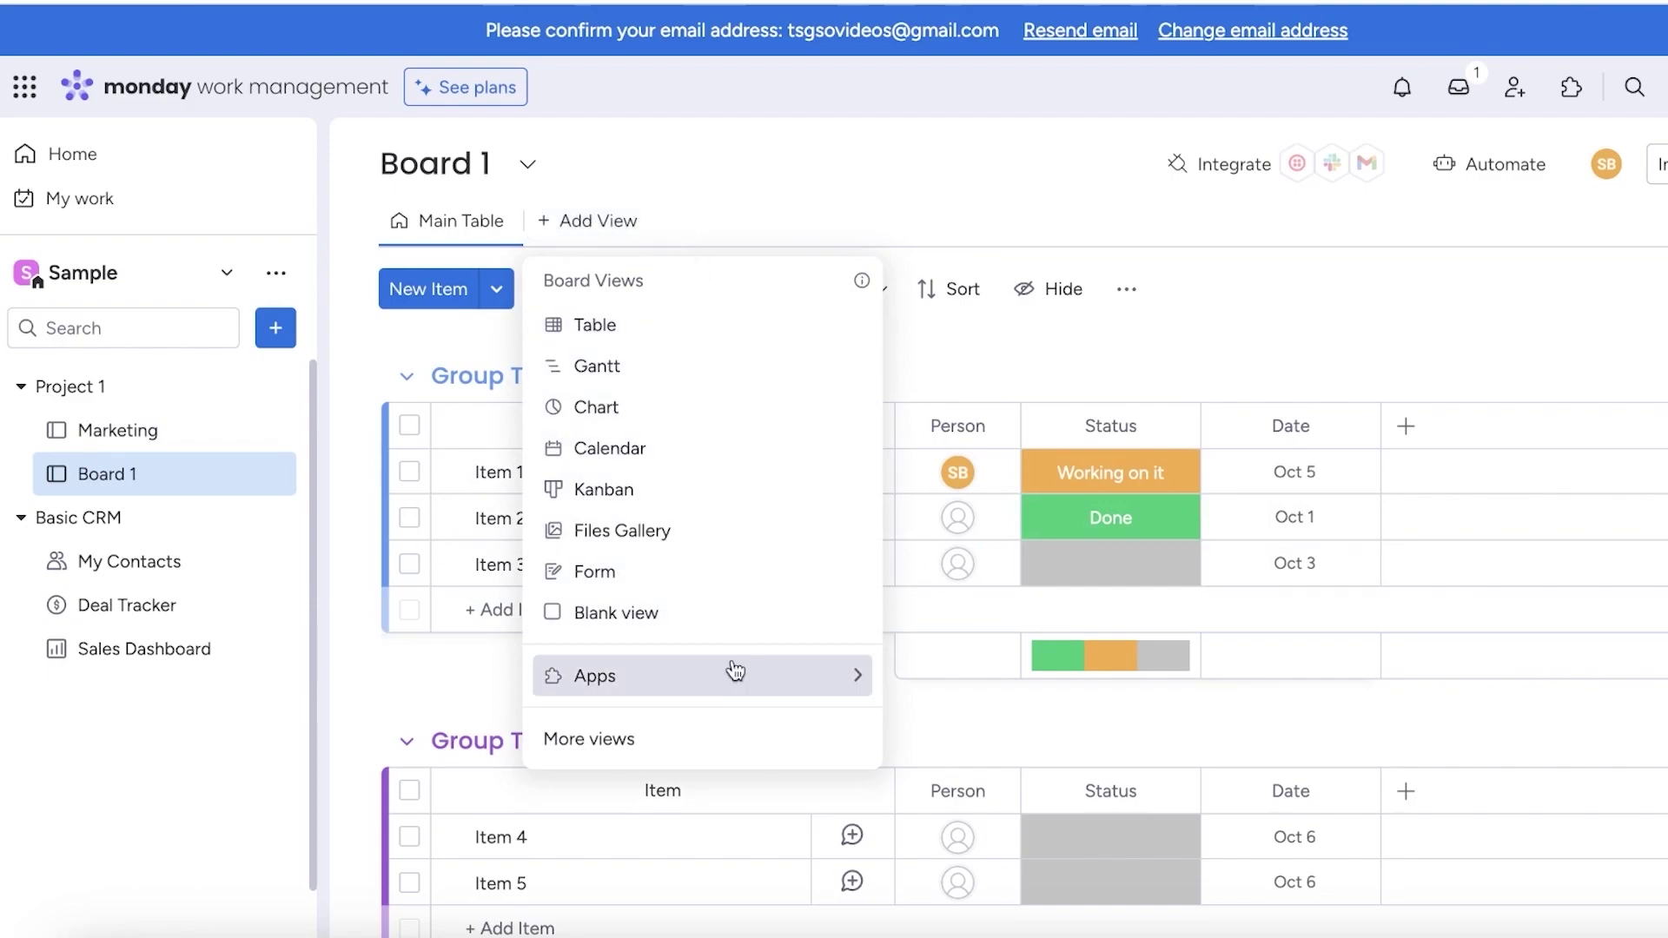
click(1033, 195)
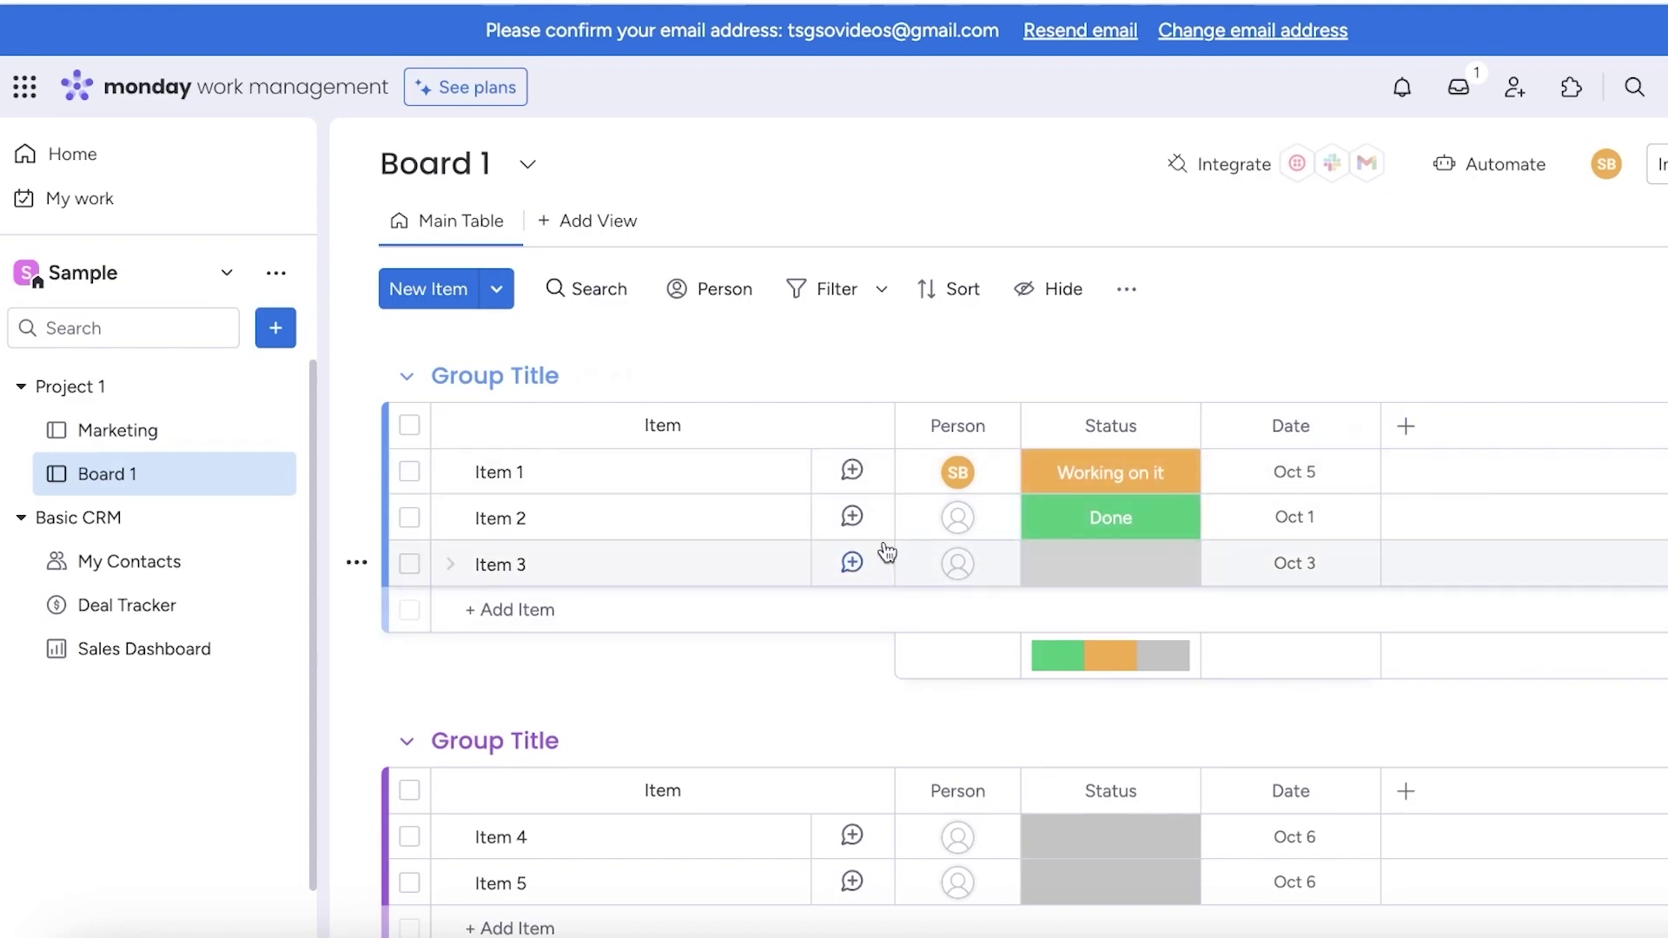
Open the details of Item 1 in the first group and show its files section.
click(715, 472)
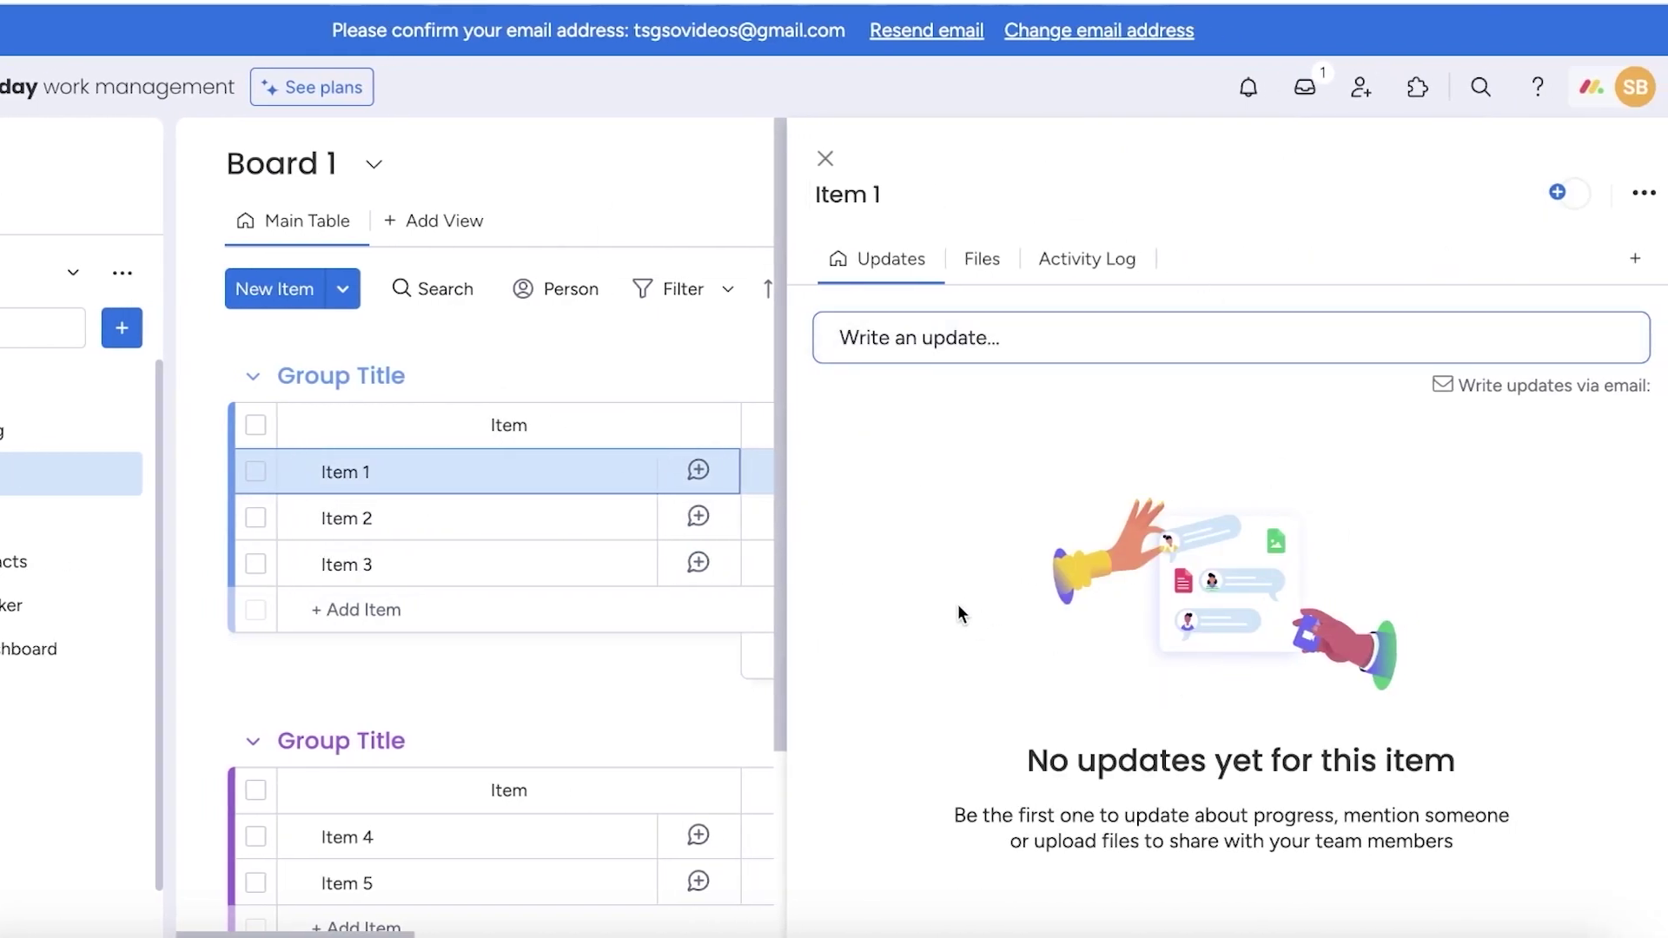
click(970, 260)
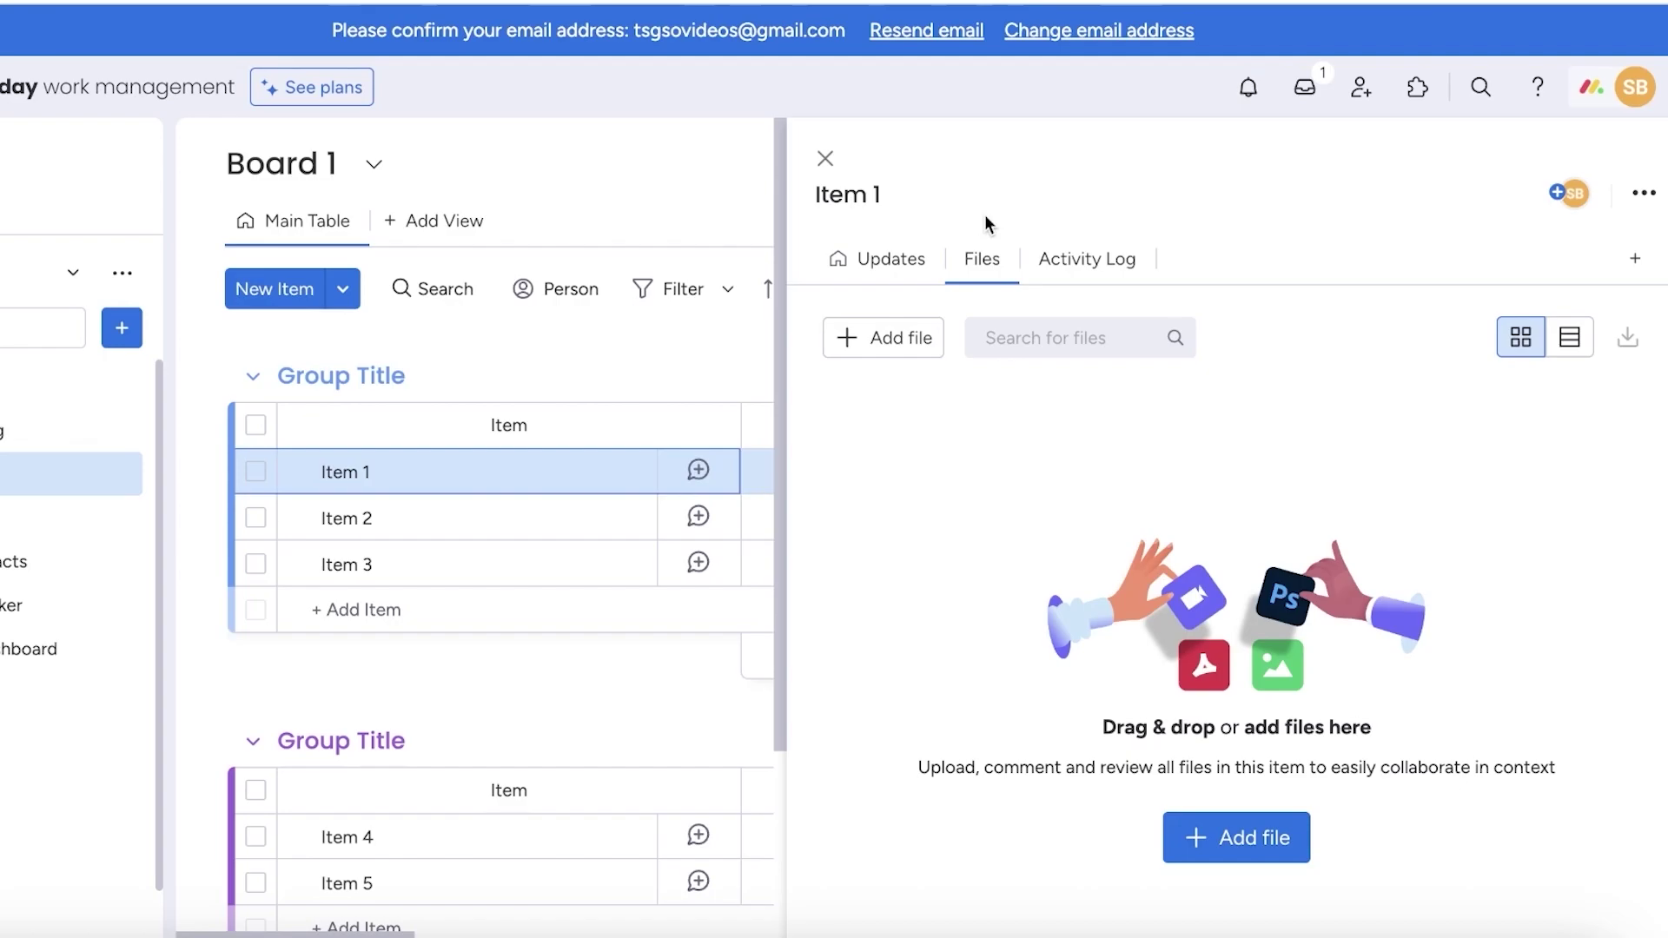
Open the Deal Tracker board and look through its Active Deals and Closed Won groups.
click(11, 561)
click(10, 605)
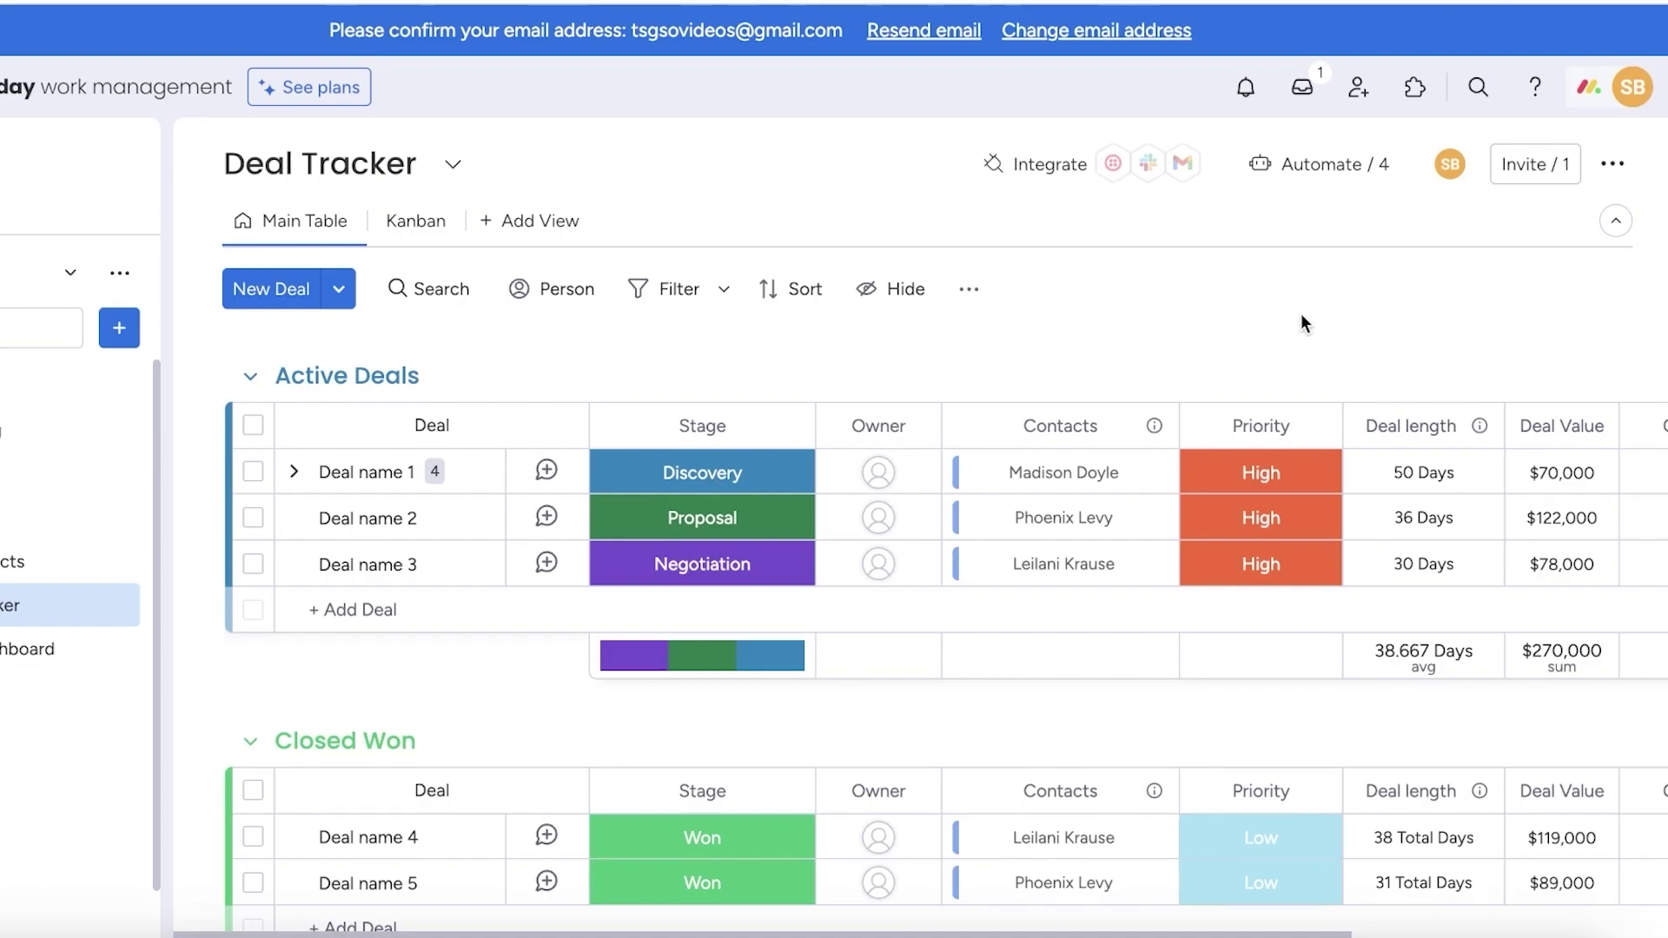
scroll(1274, 331, down, 3)
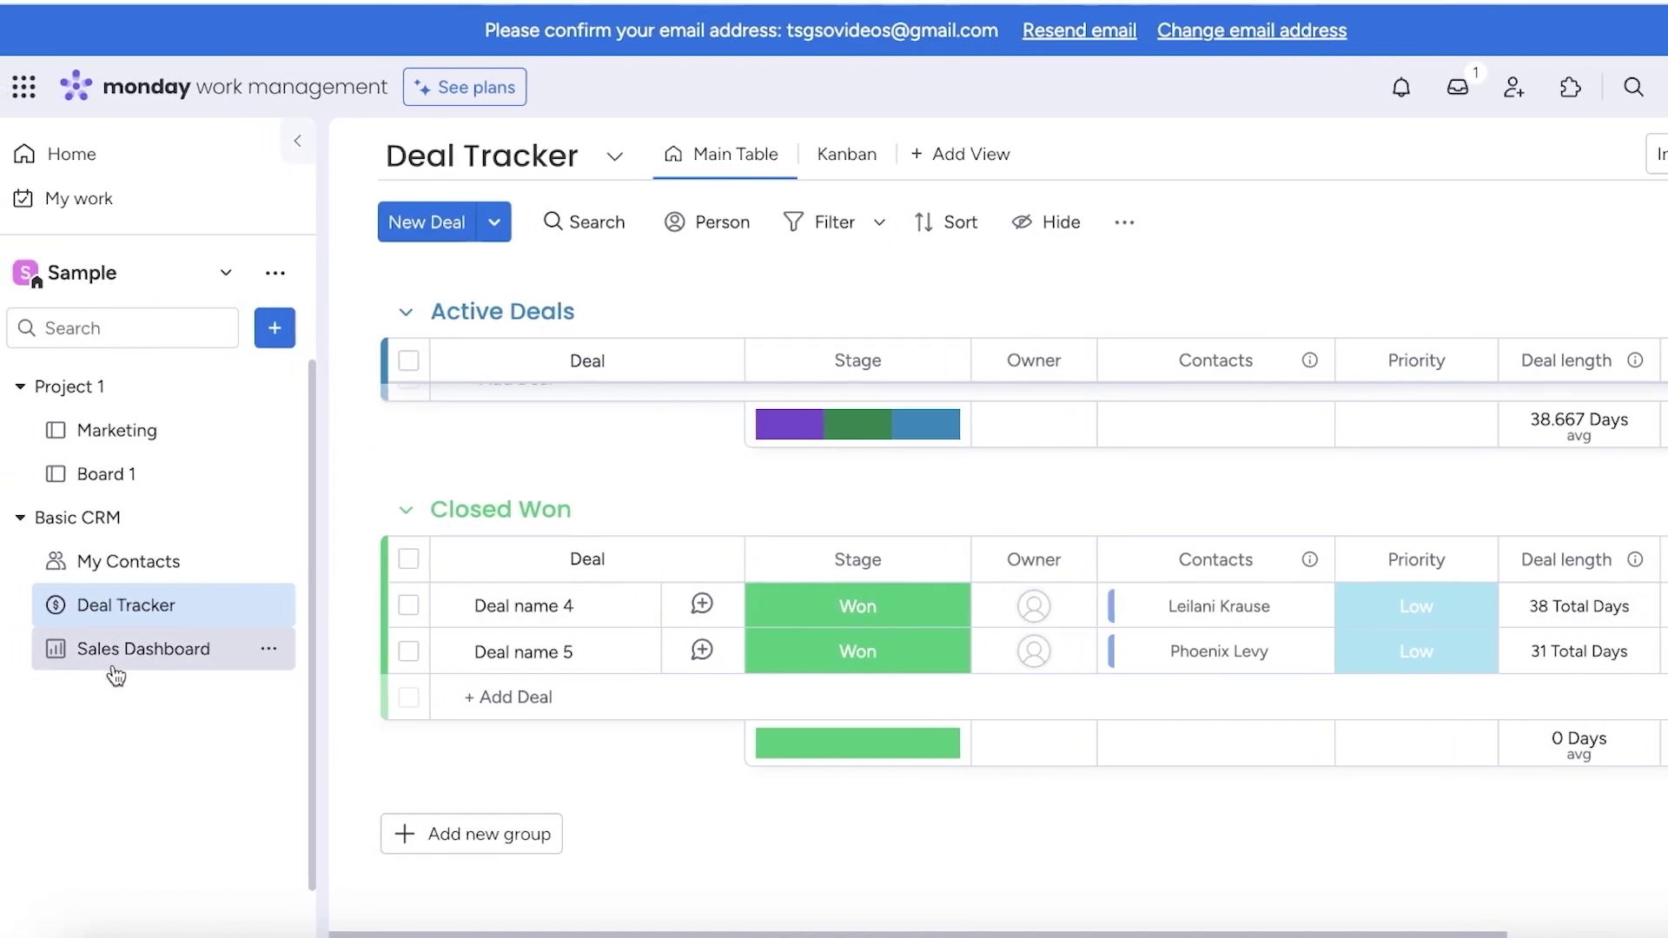
scroll(729, 420, up, 3)
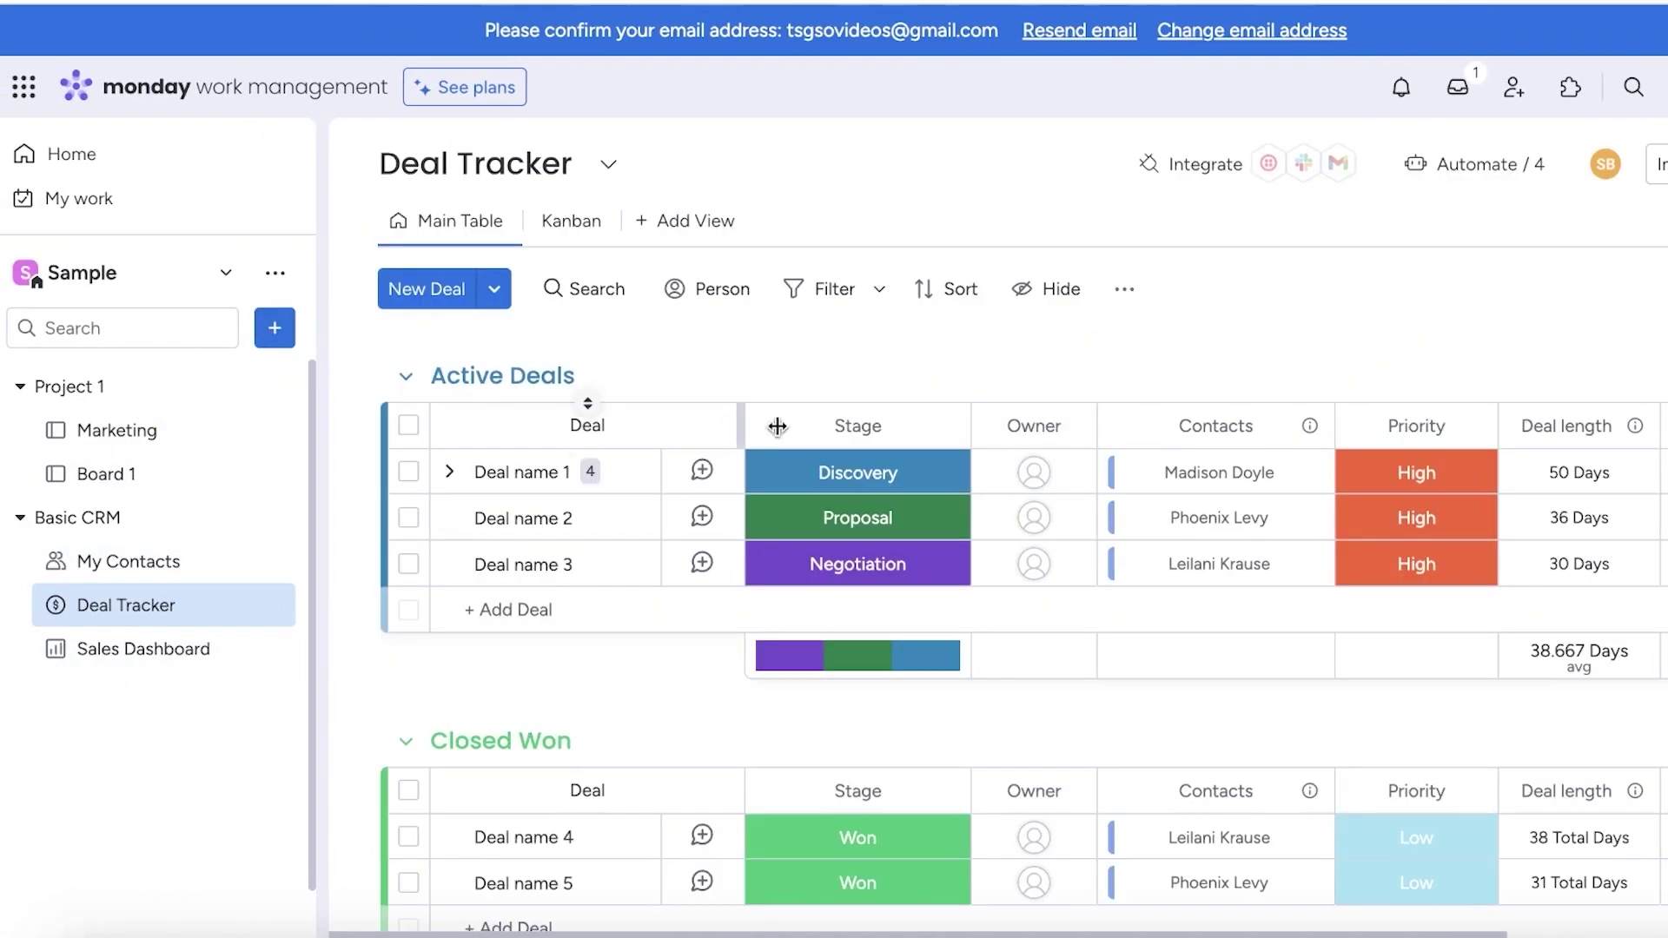
Open the Sample workspace's overview page and rename the workspace to Panache.
click(186, 280)
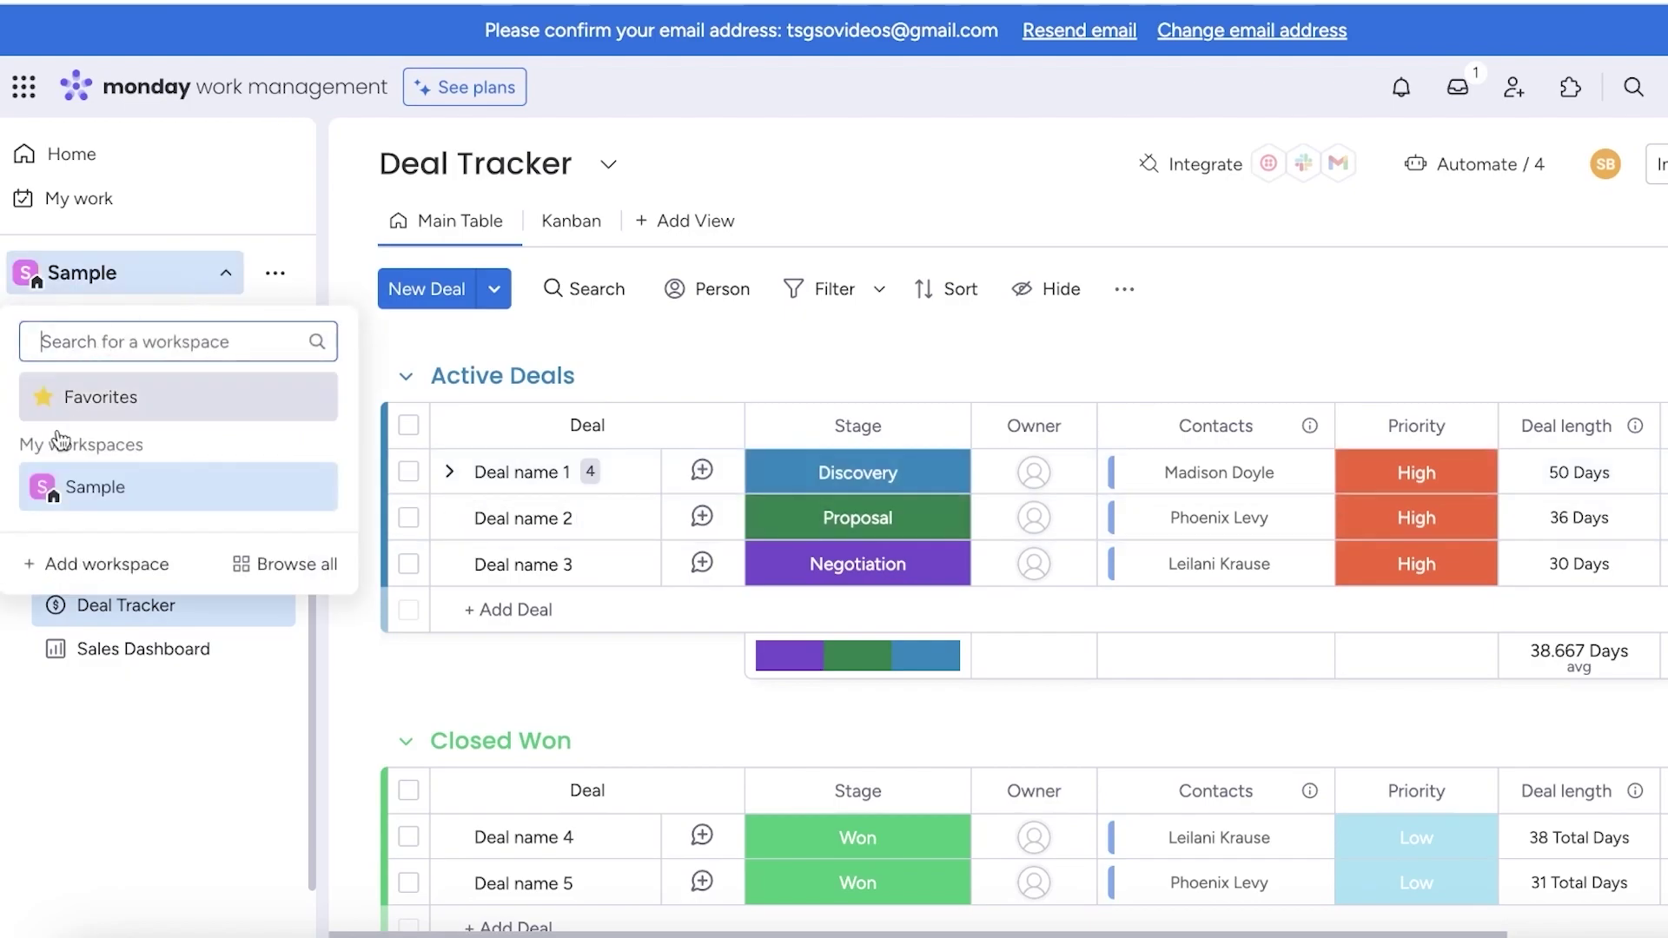
click(73, 491)
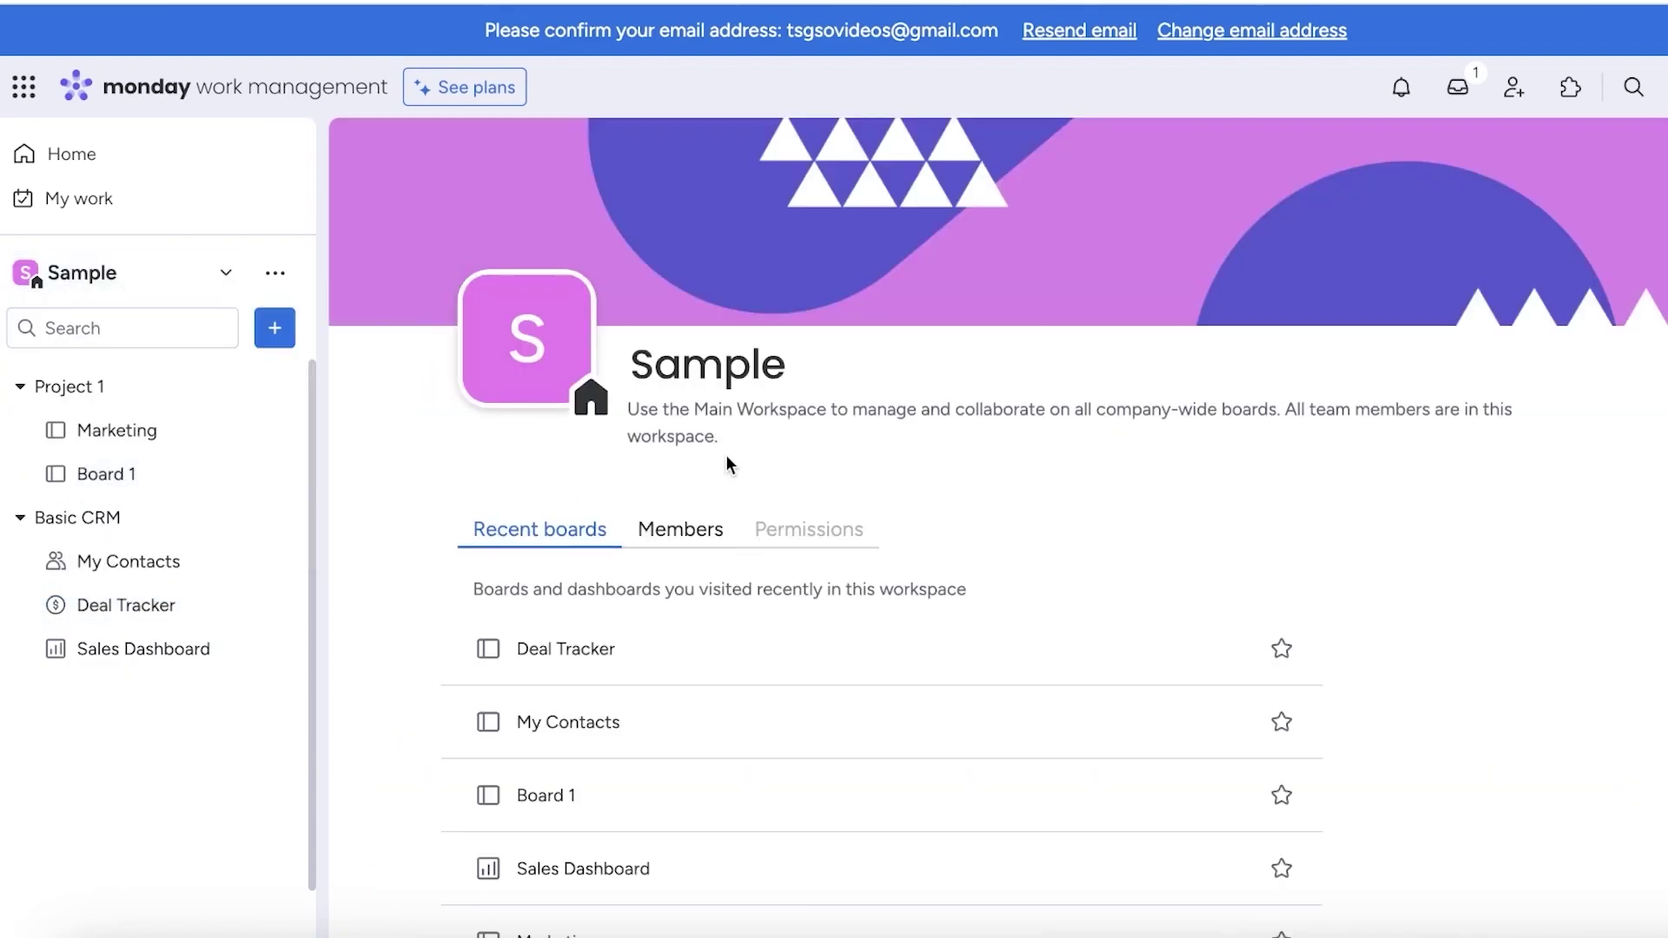
click(757, 346)
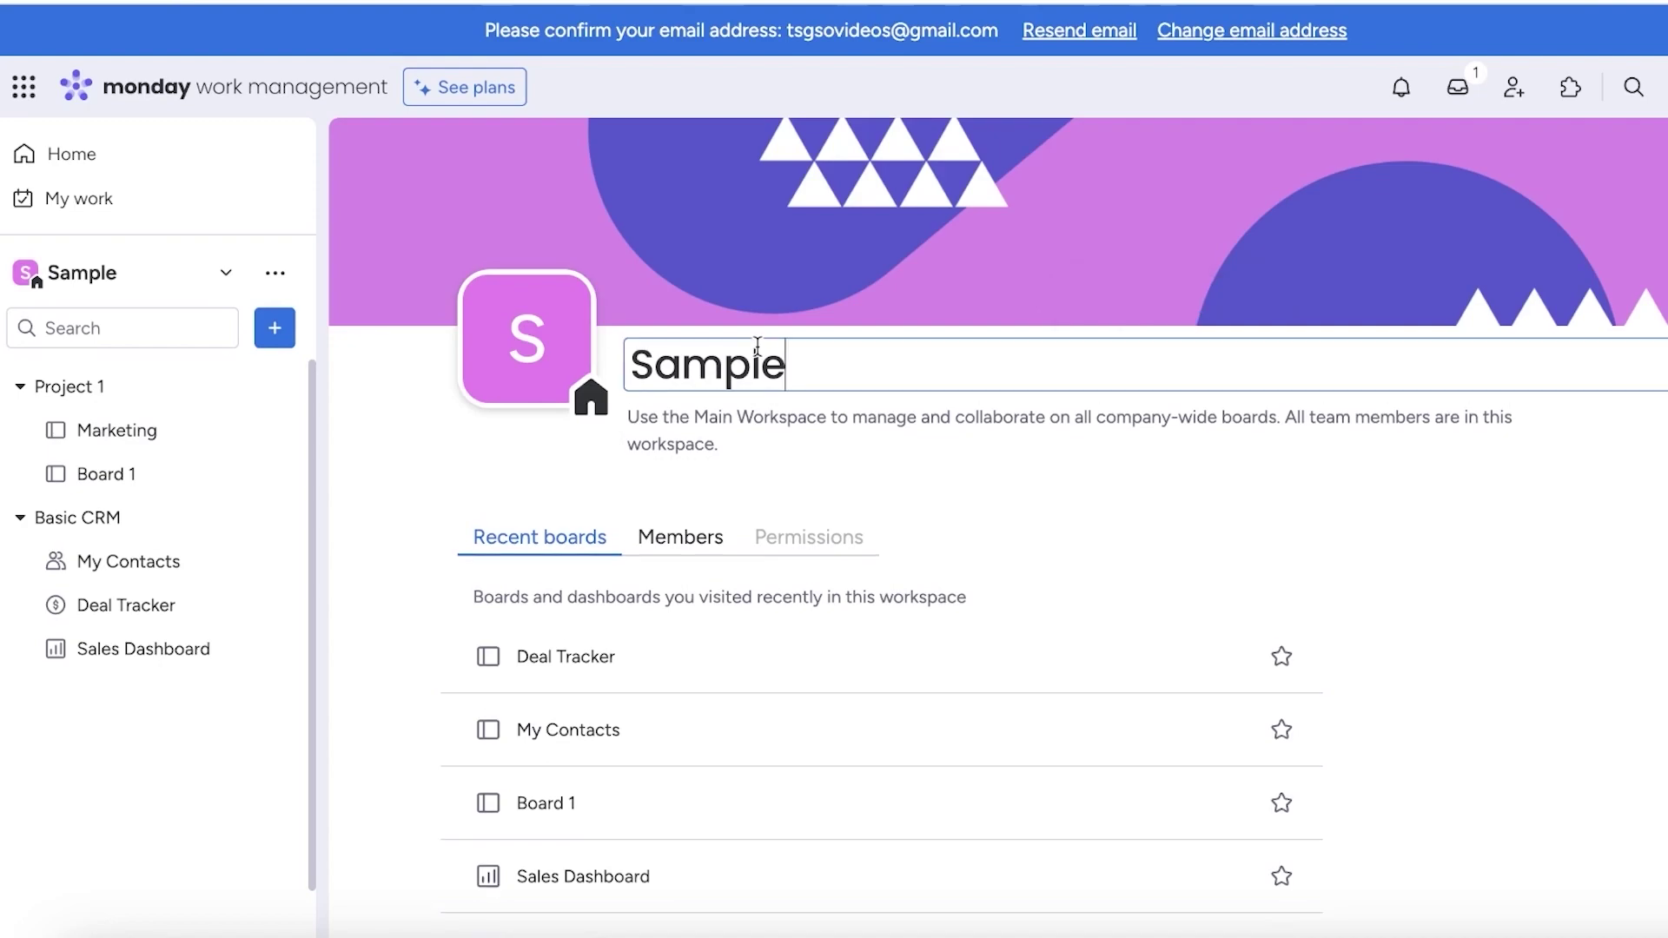
double_click(759, 348)
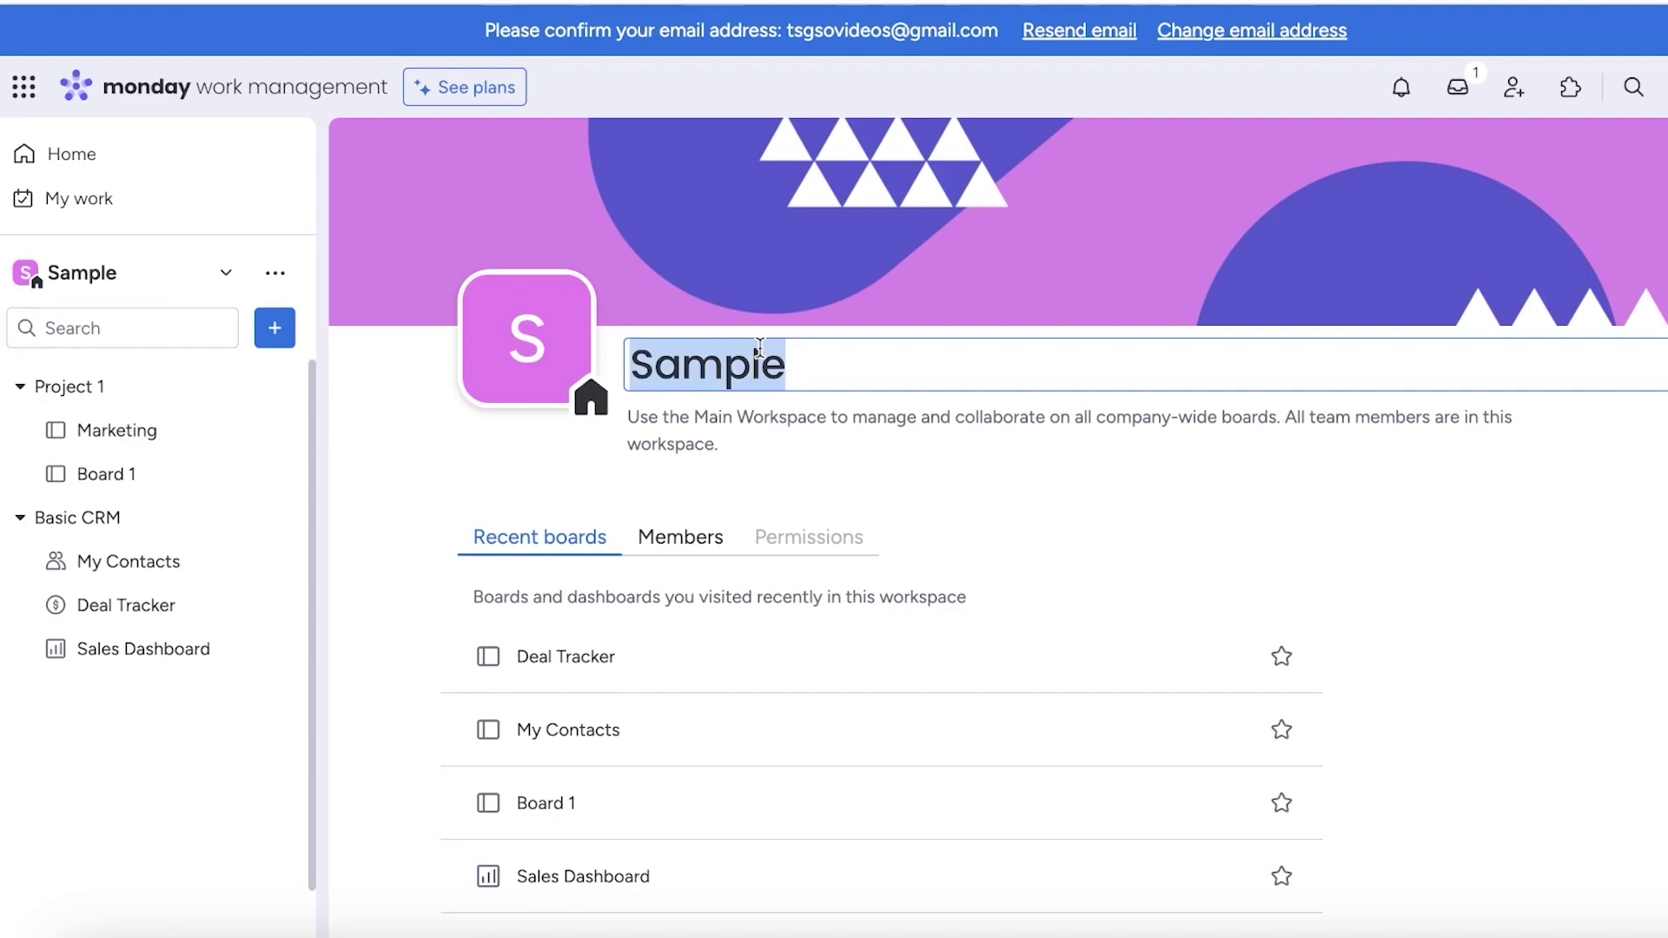
text(Panache)
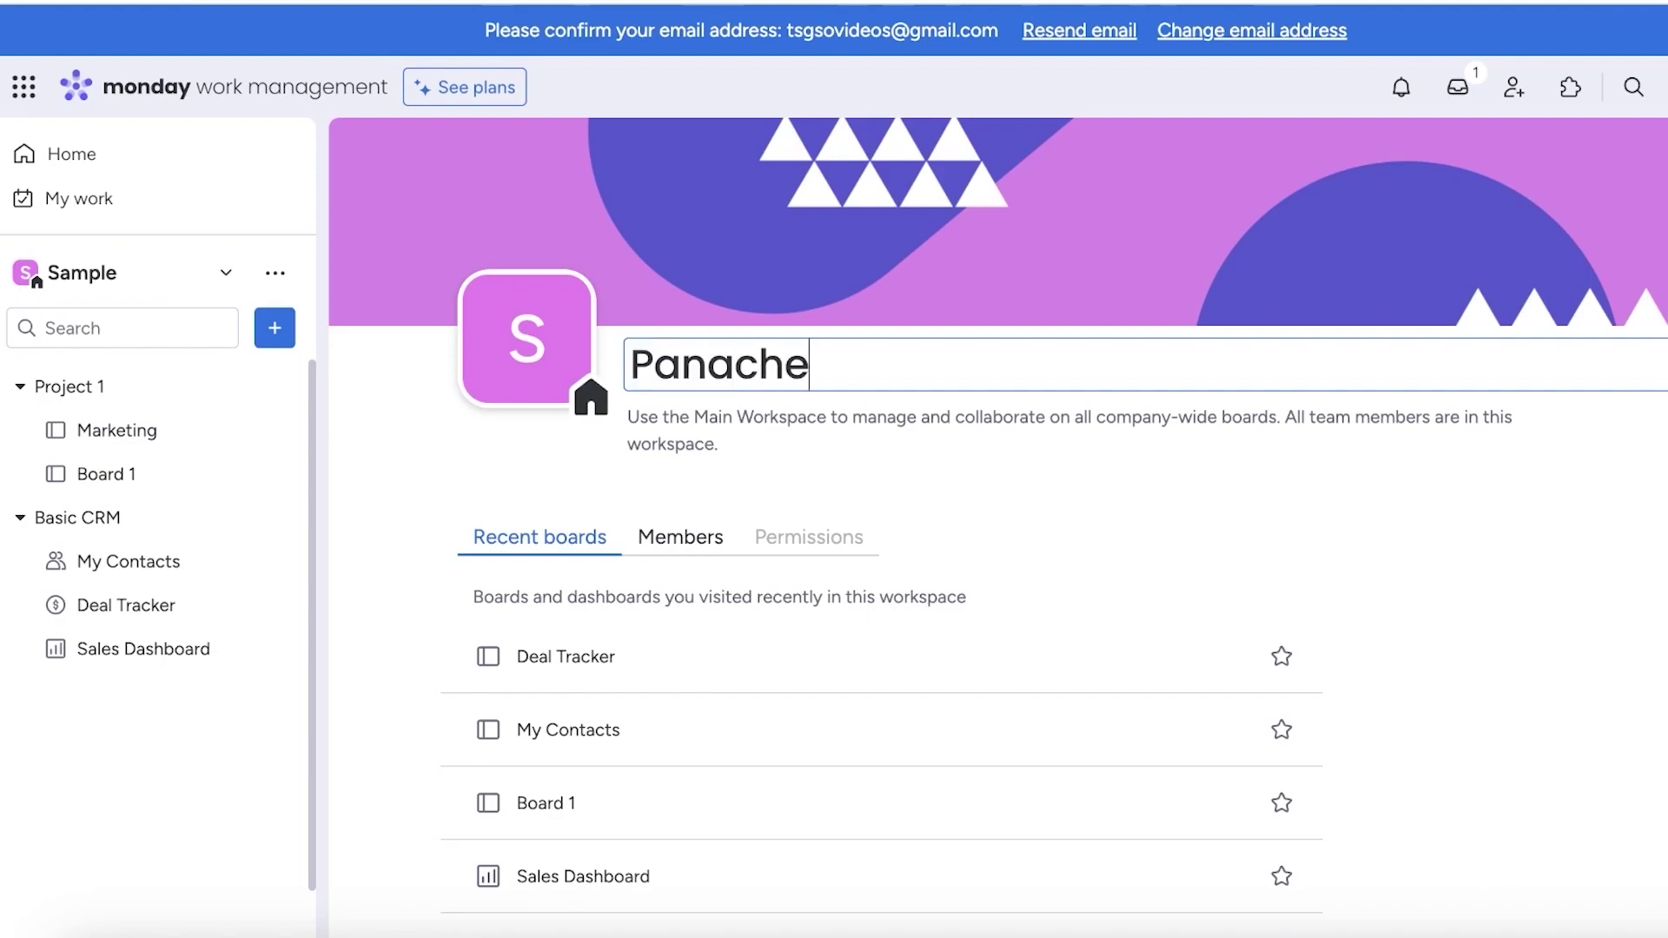
click(1620, 492)
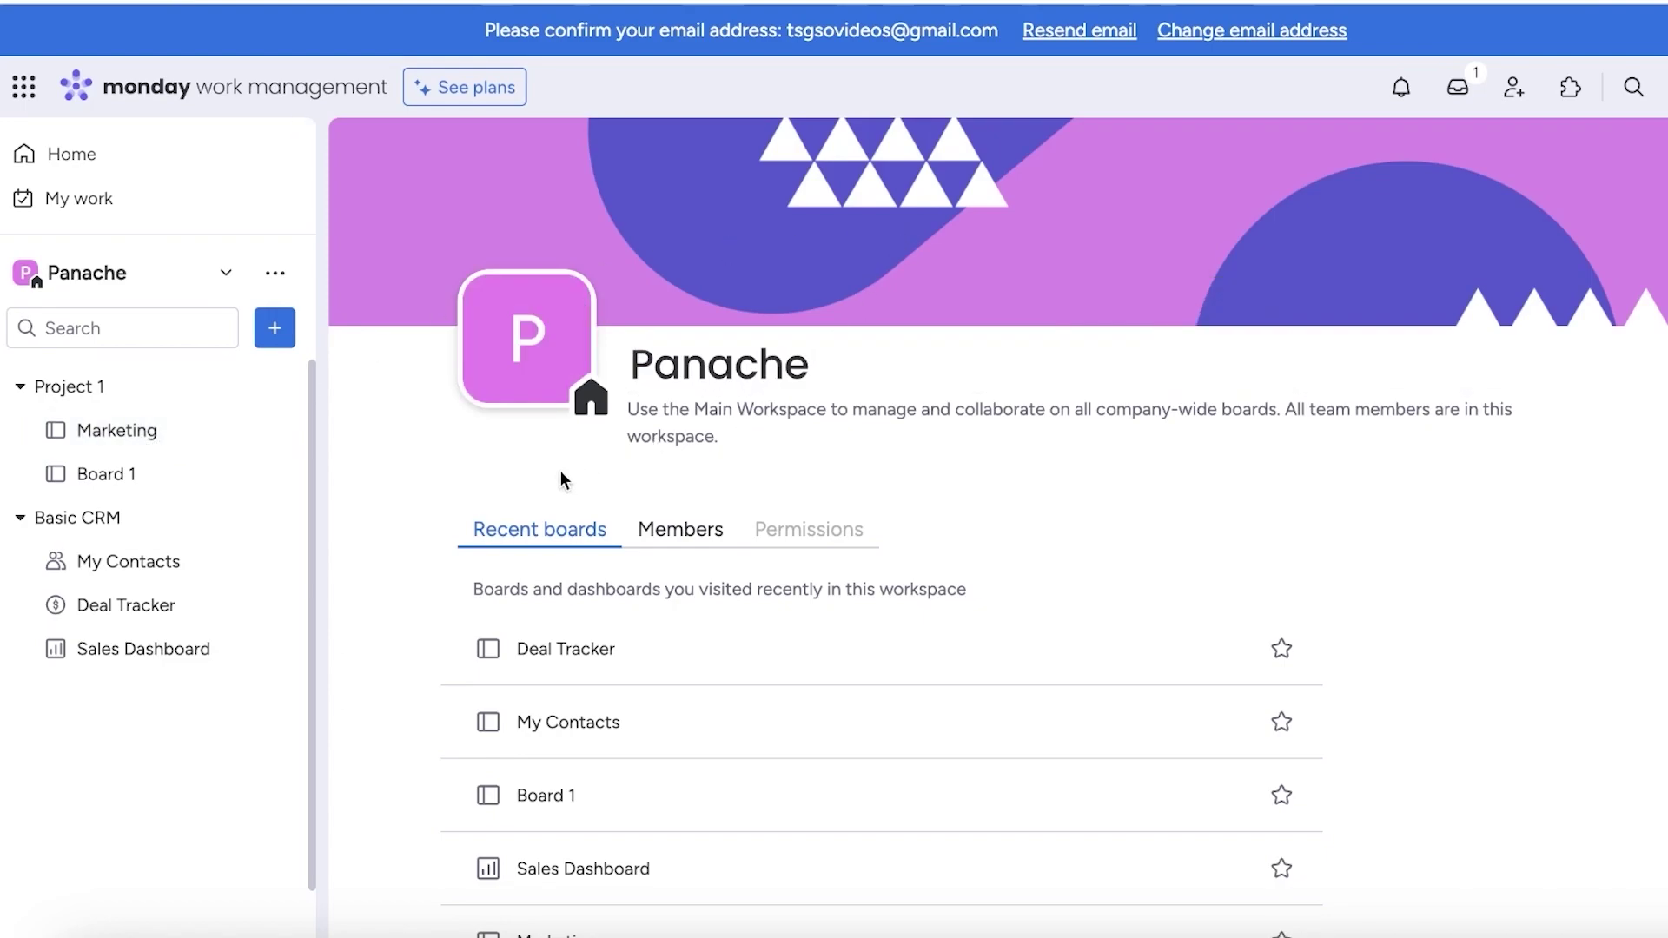
Review the icon options for the Panache workspace and open its management page.
click(274, 275)
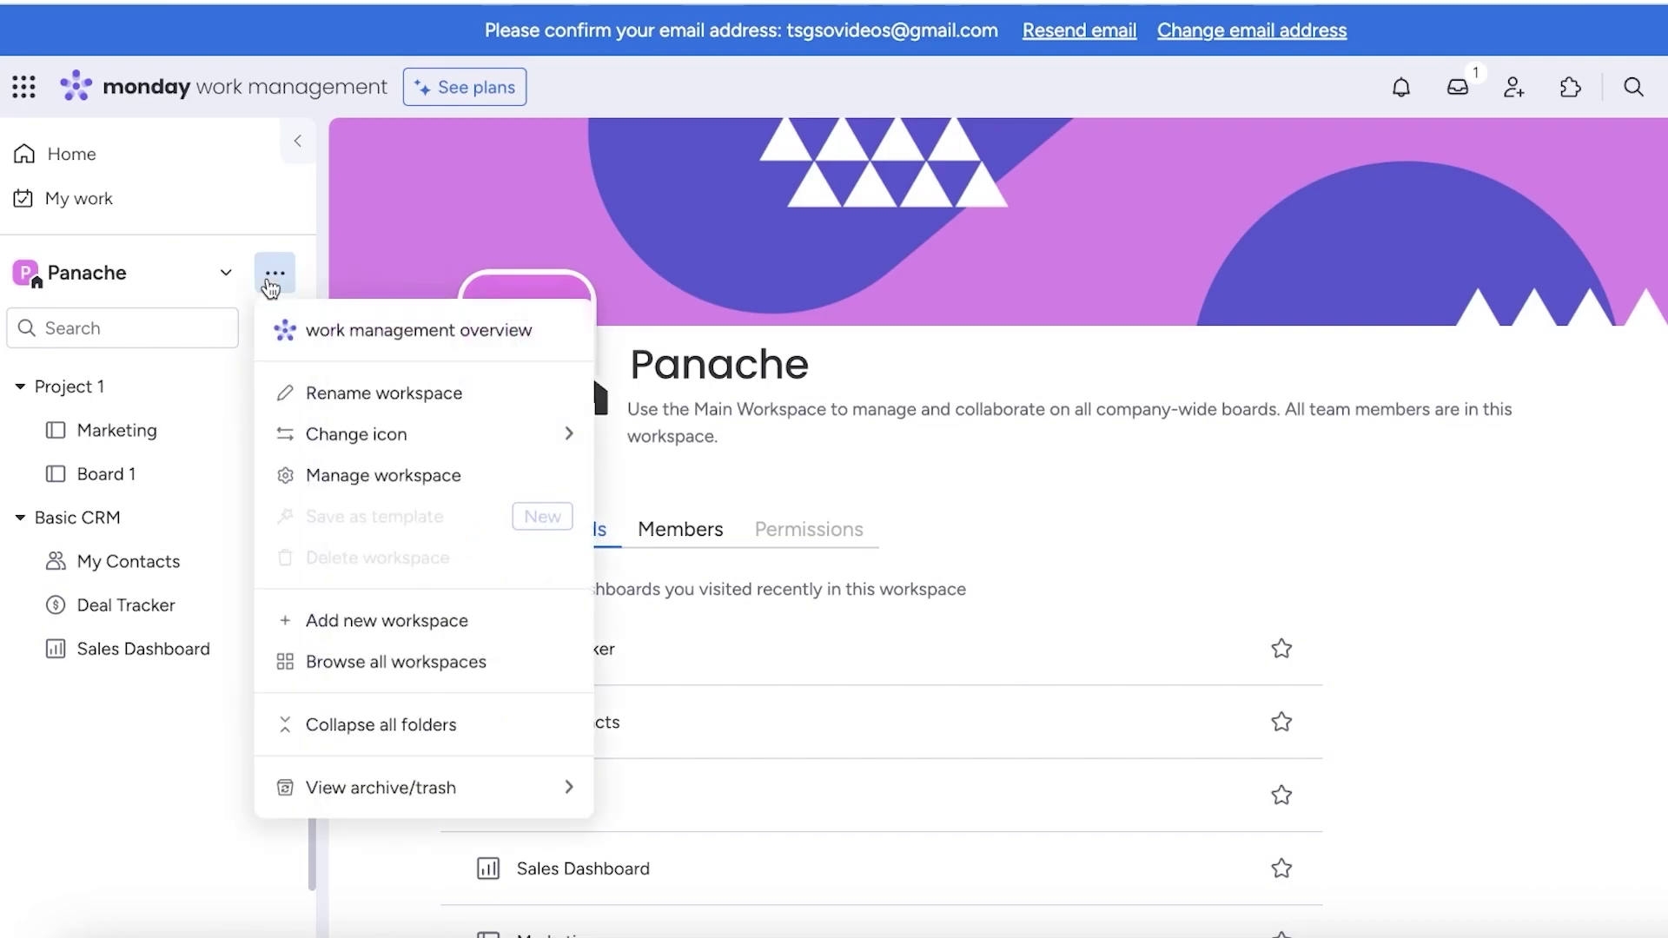
mouse_move(343, 444)
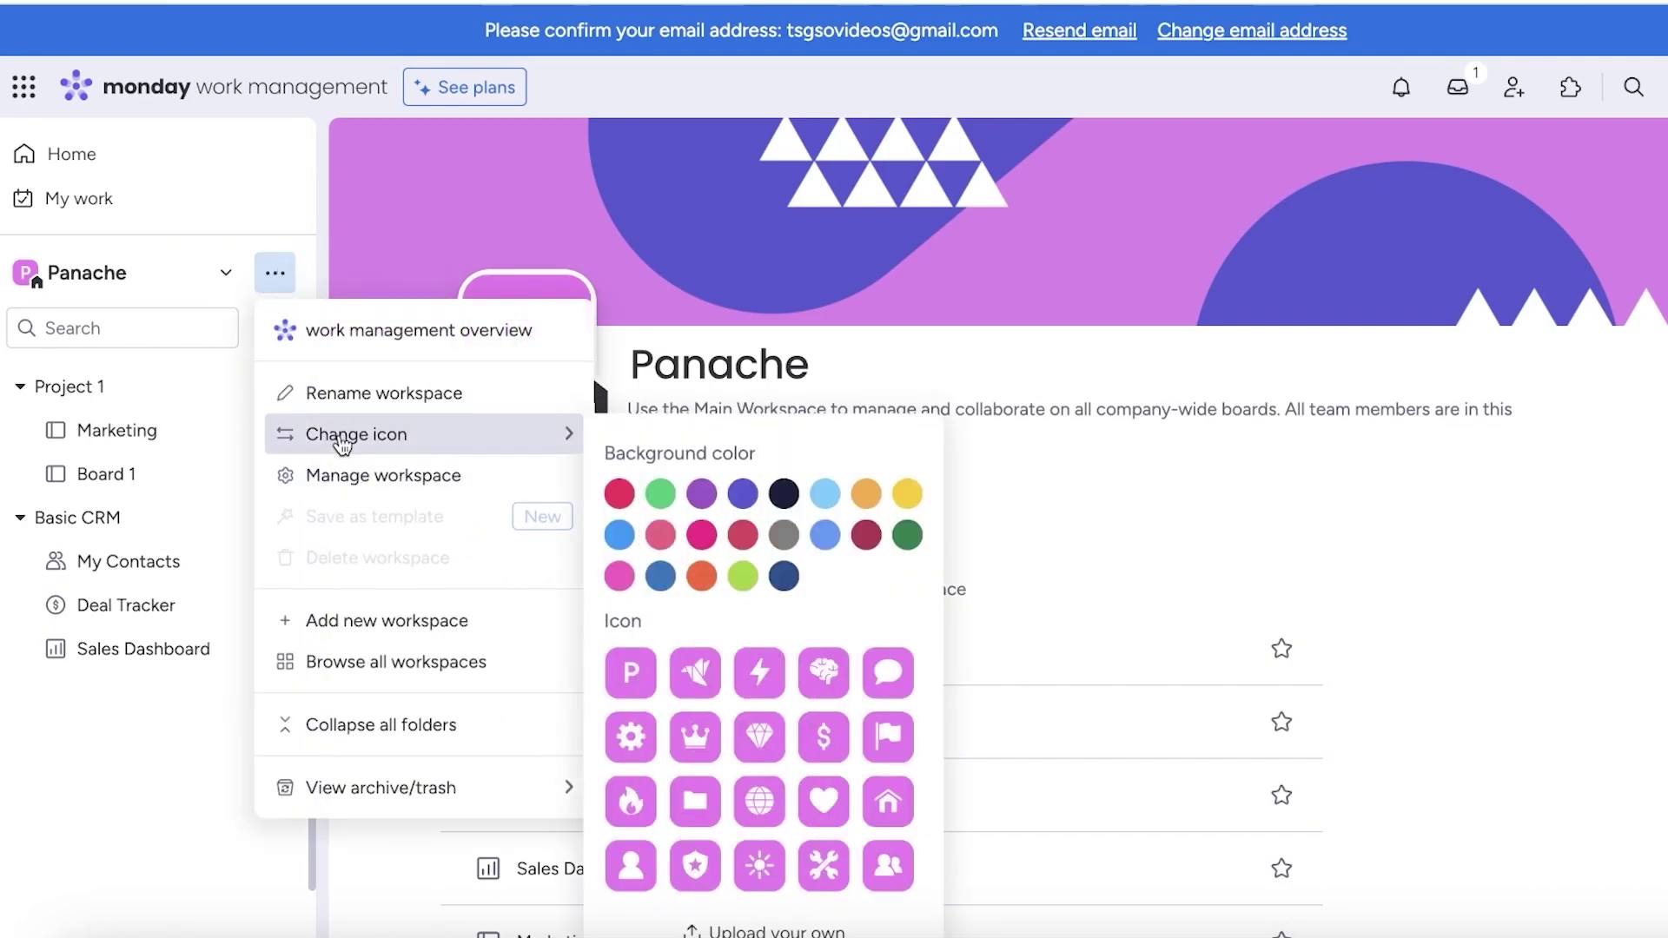
click(368, 474)
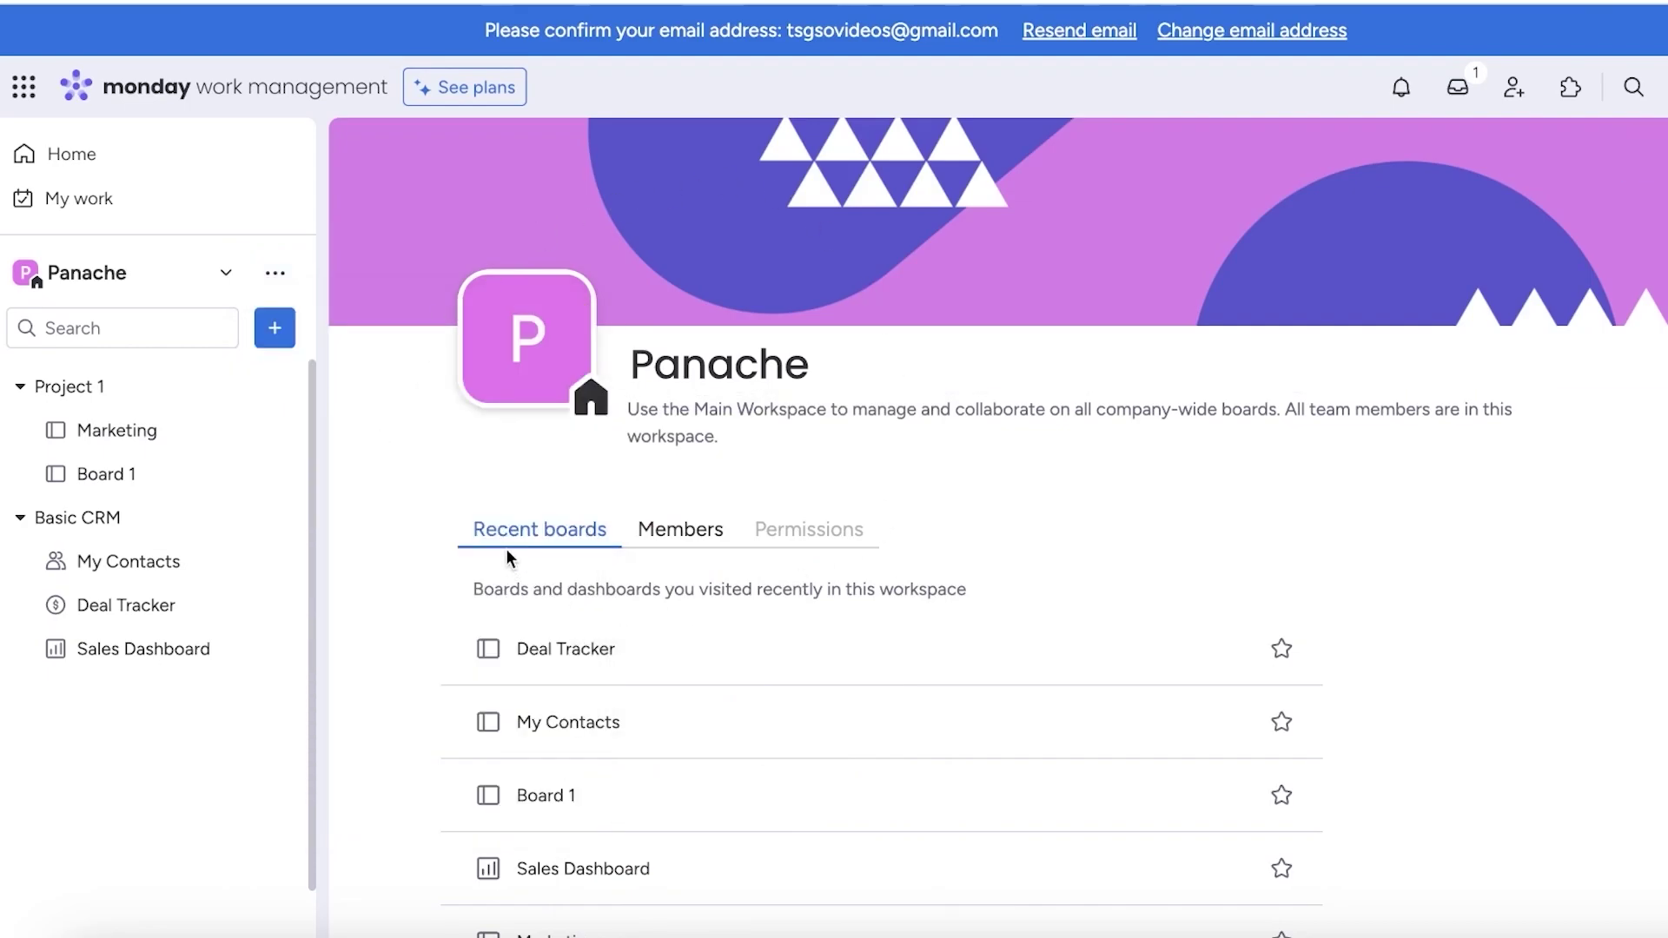
View the Panache workspace's member list and return to its recent boards.
scroll(510, 557, down, 1)
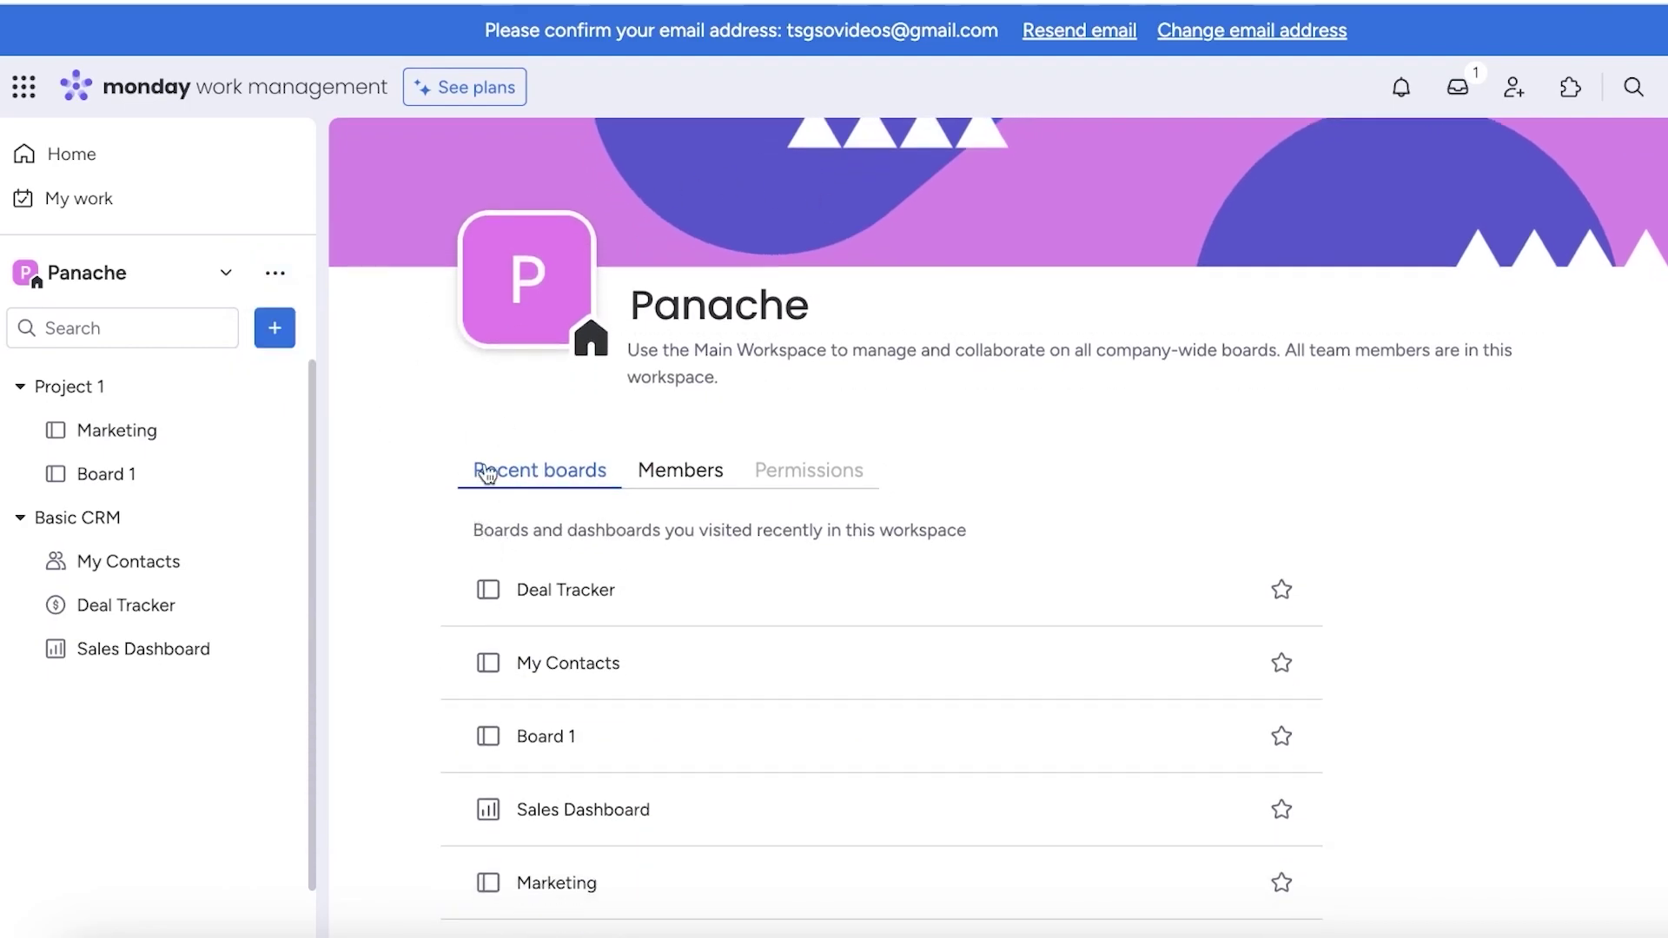
click(671, 470)
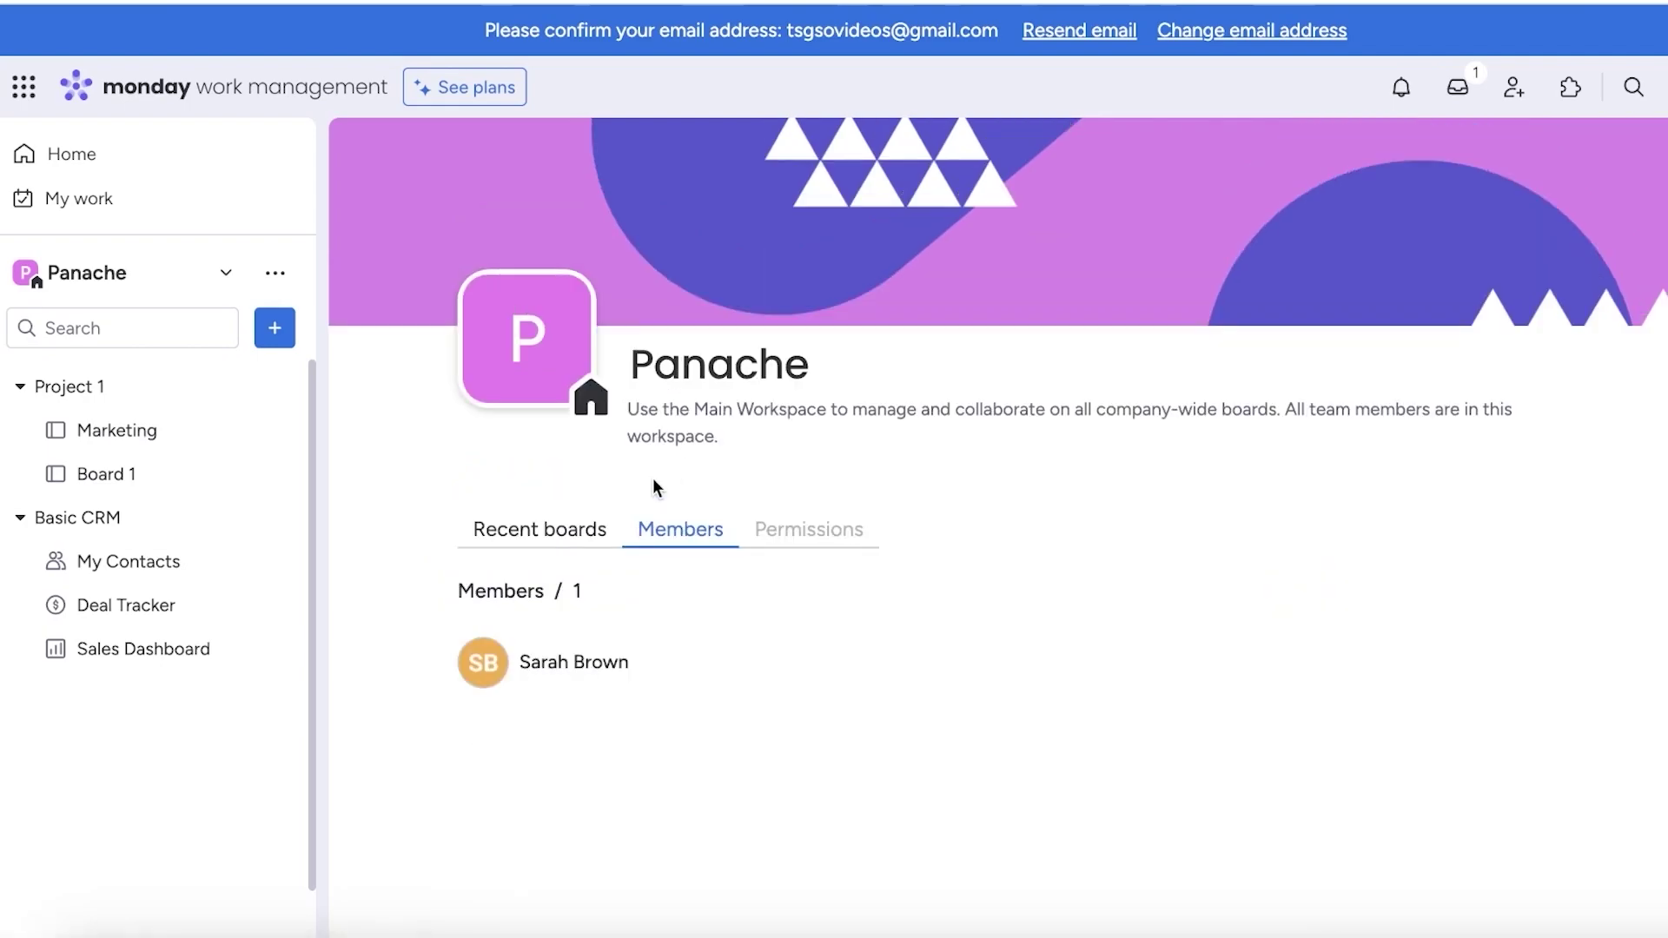
click(506, 536)
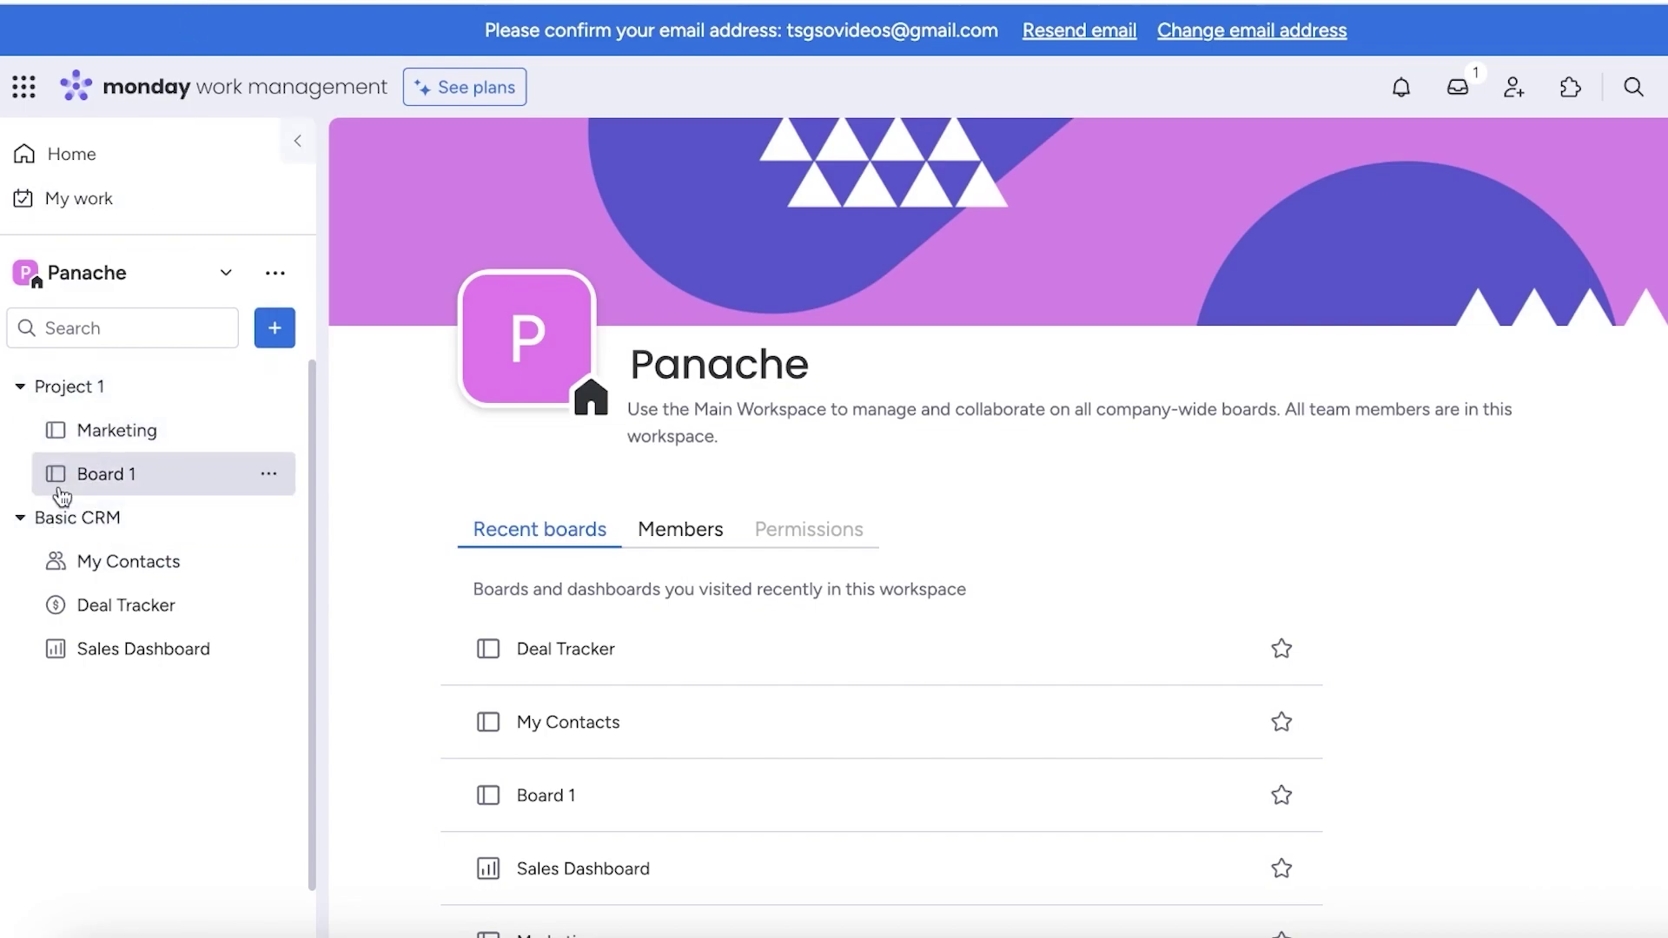
Check the list of available workspaces and the kinds of items that can be added to the Panache workspace.
click(122, 280)
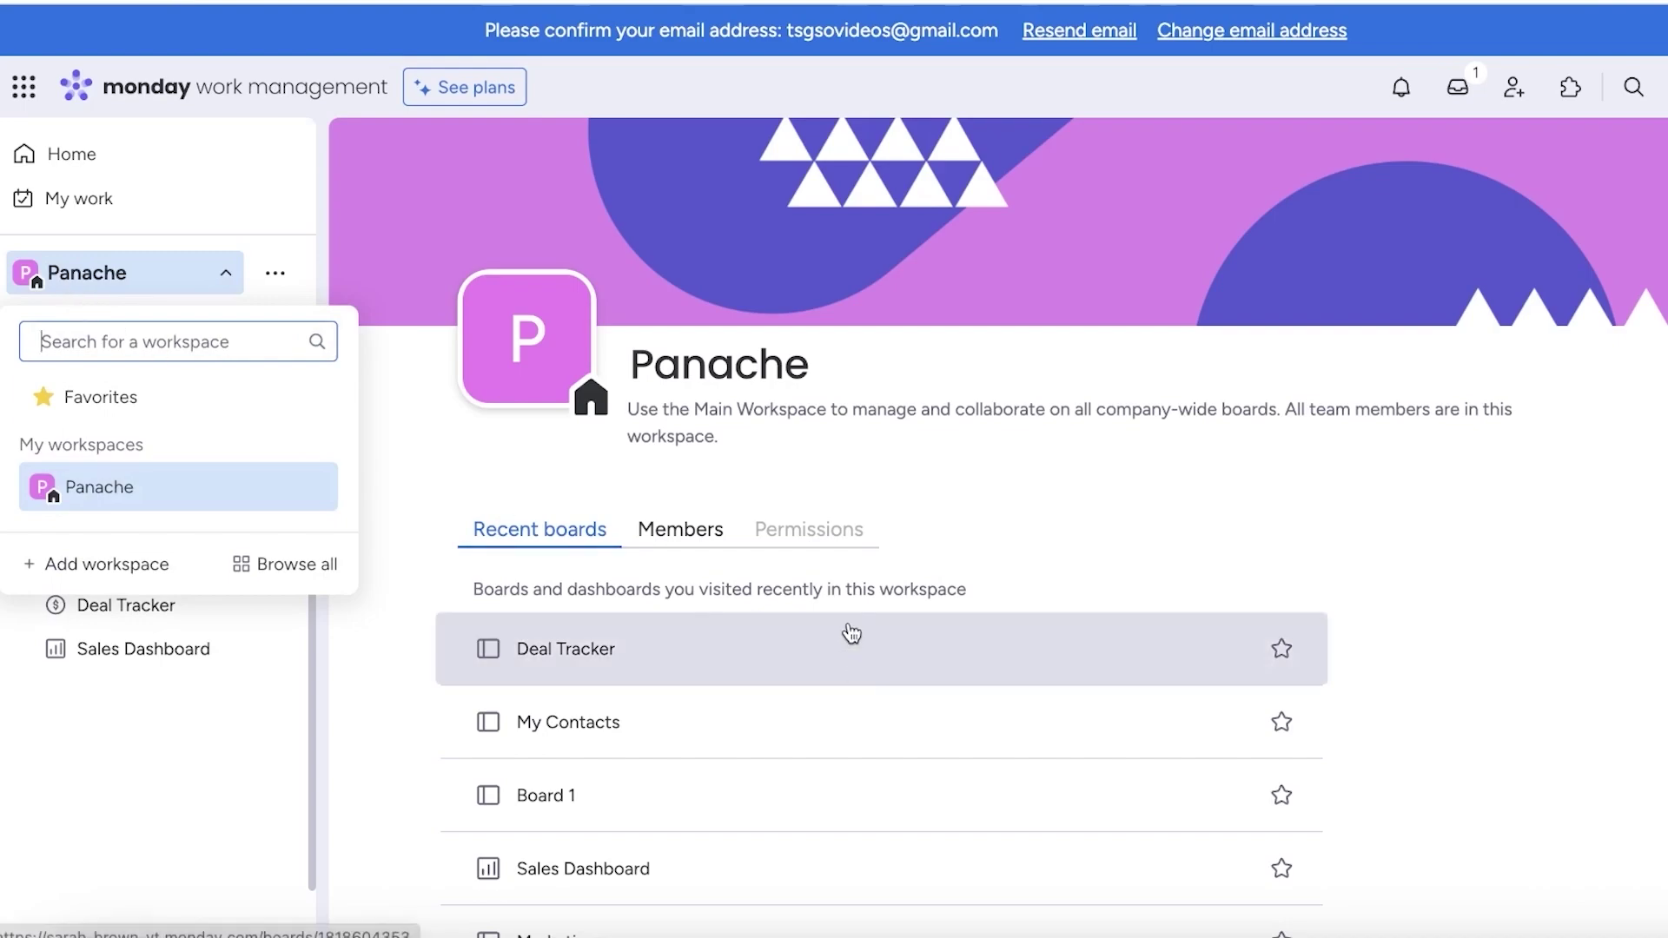
click(852, 416)
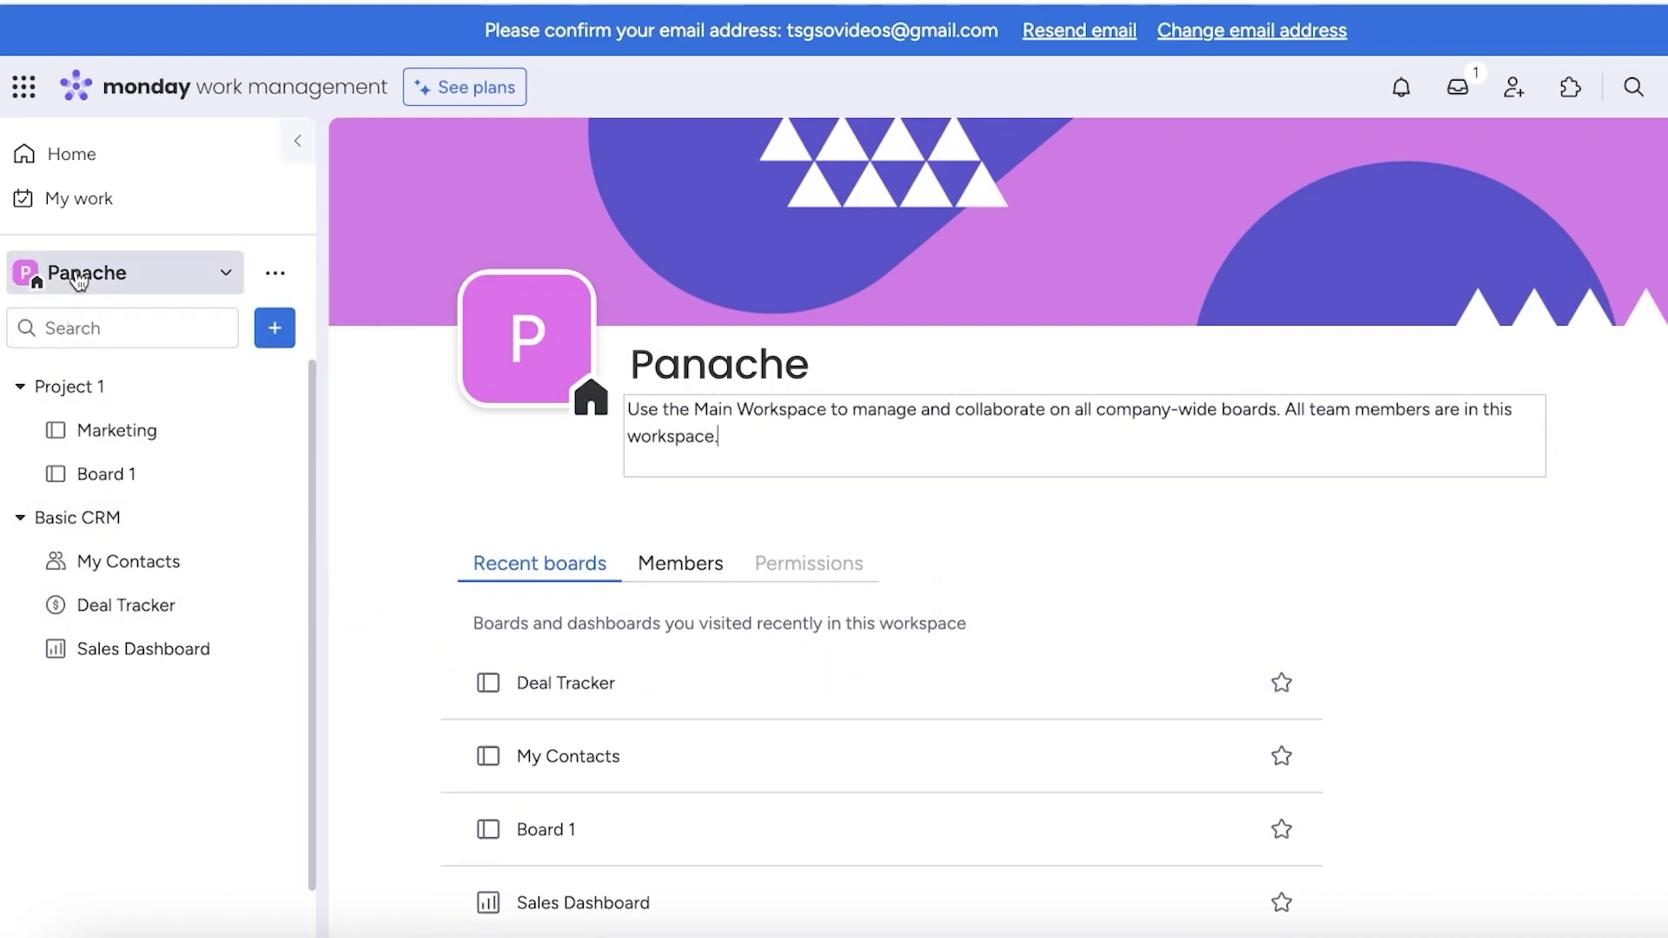
click(1596, 579)
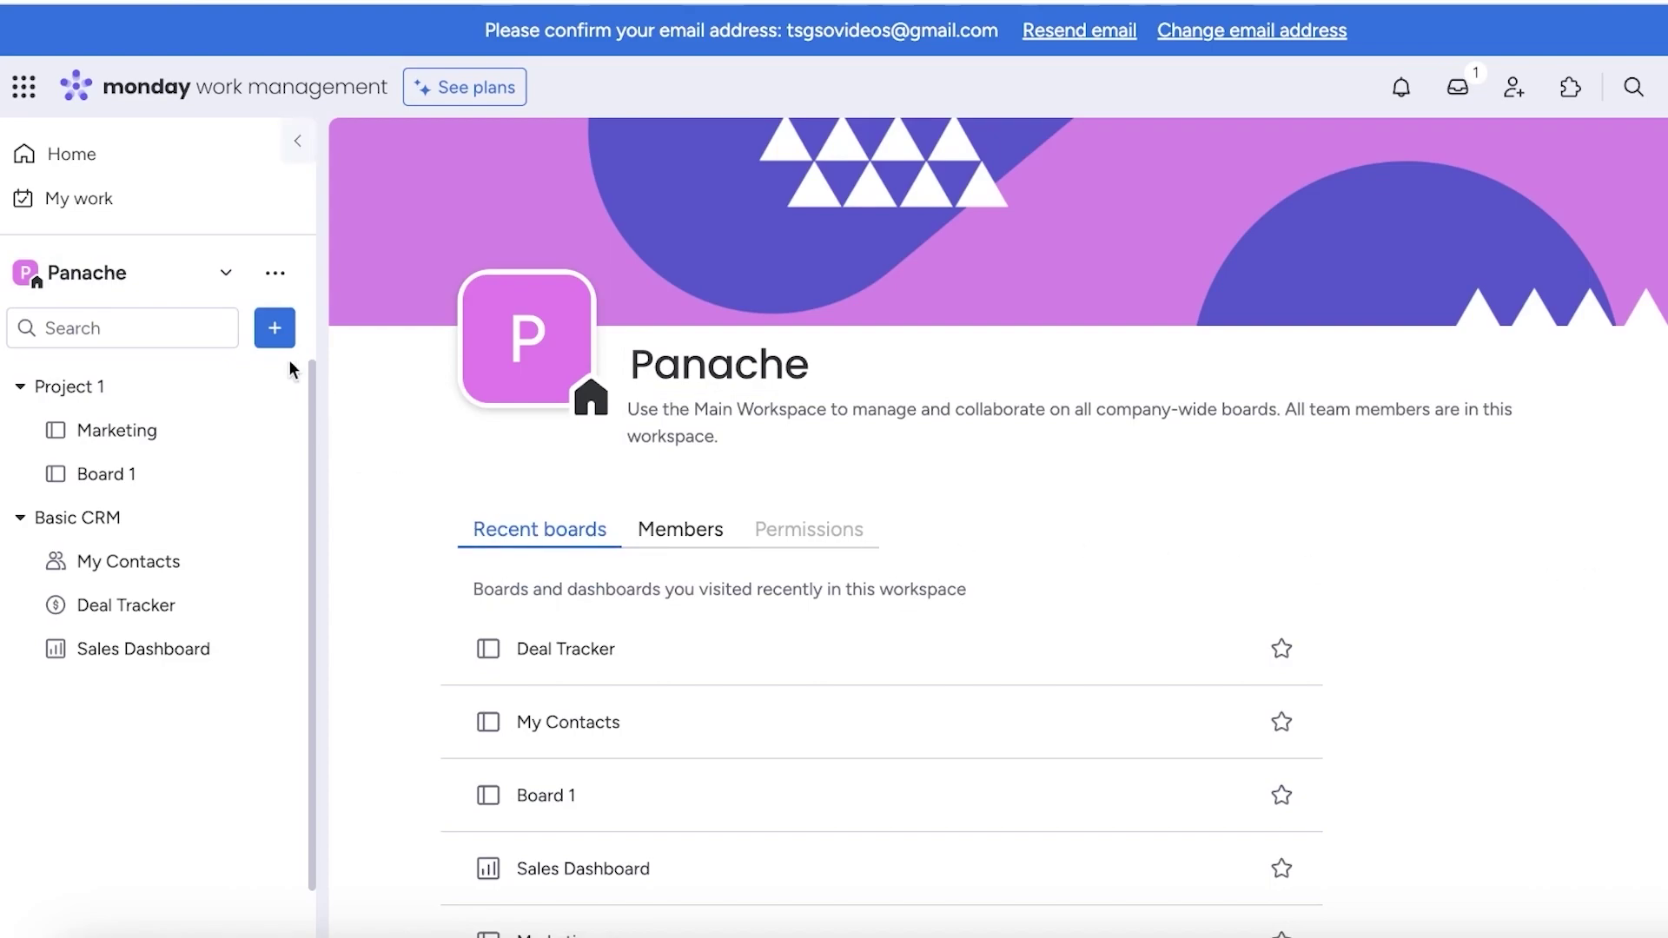
click(273, 330)
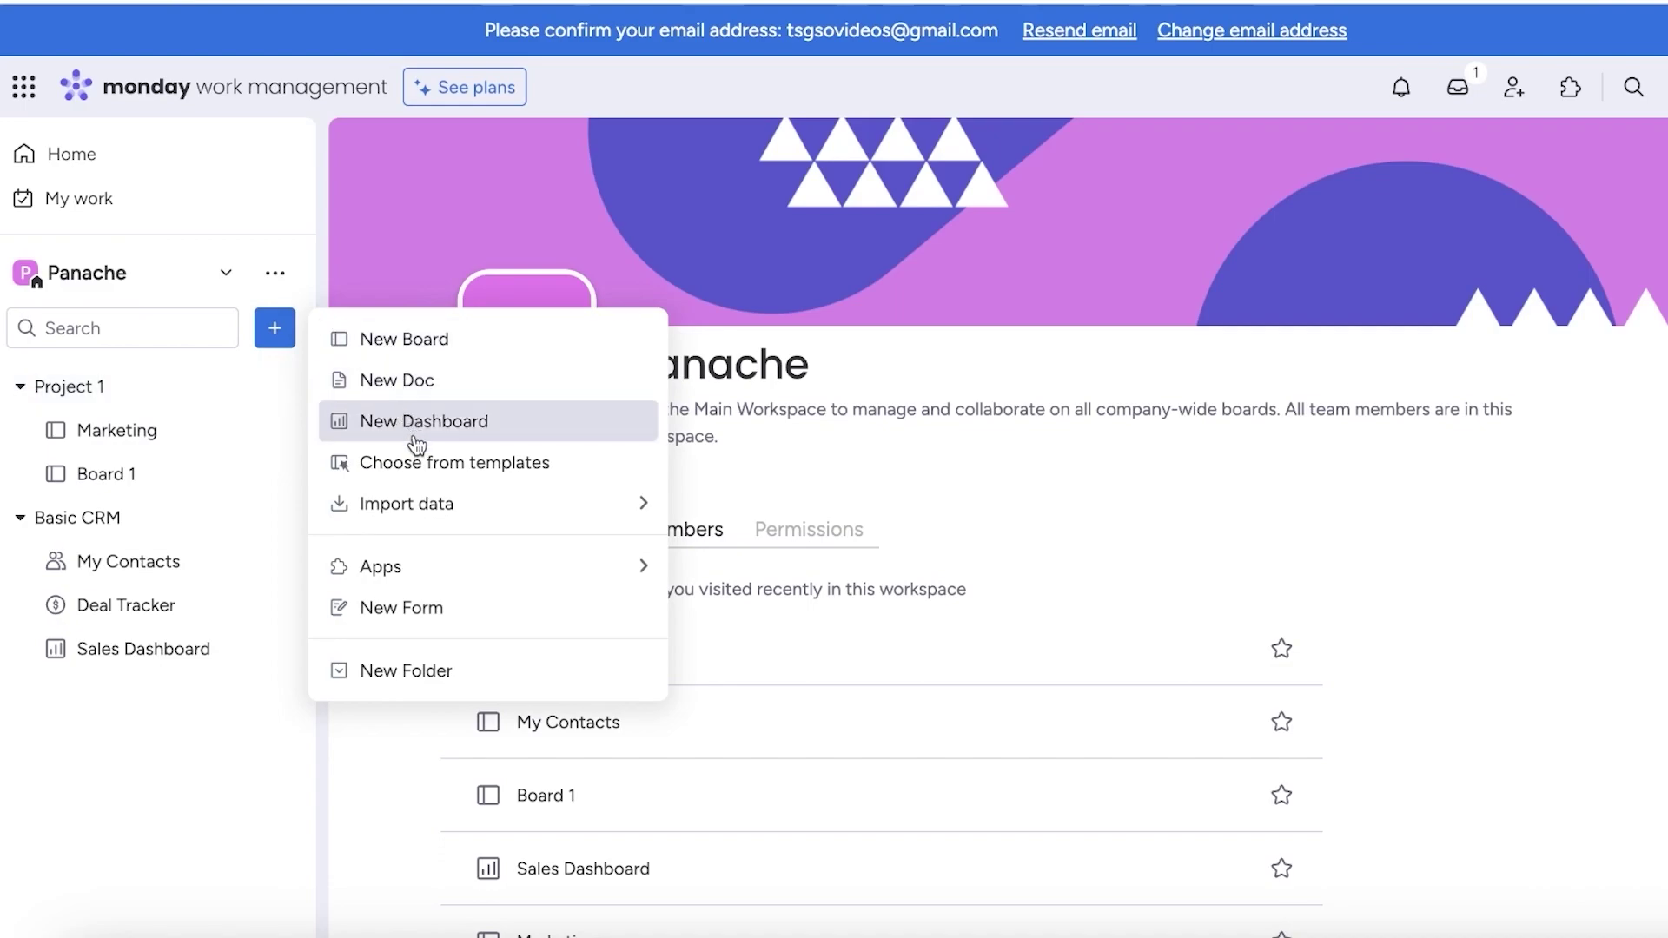
key(Escape)
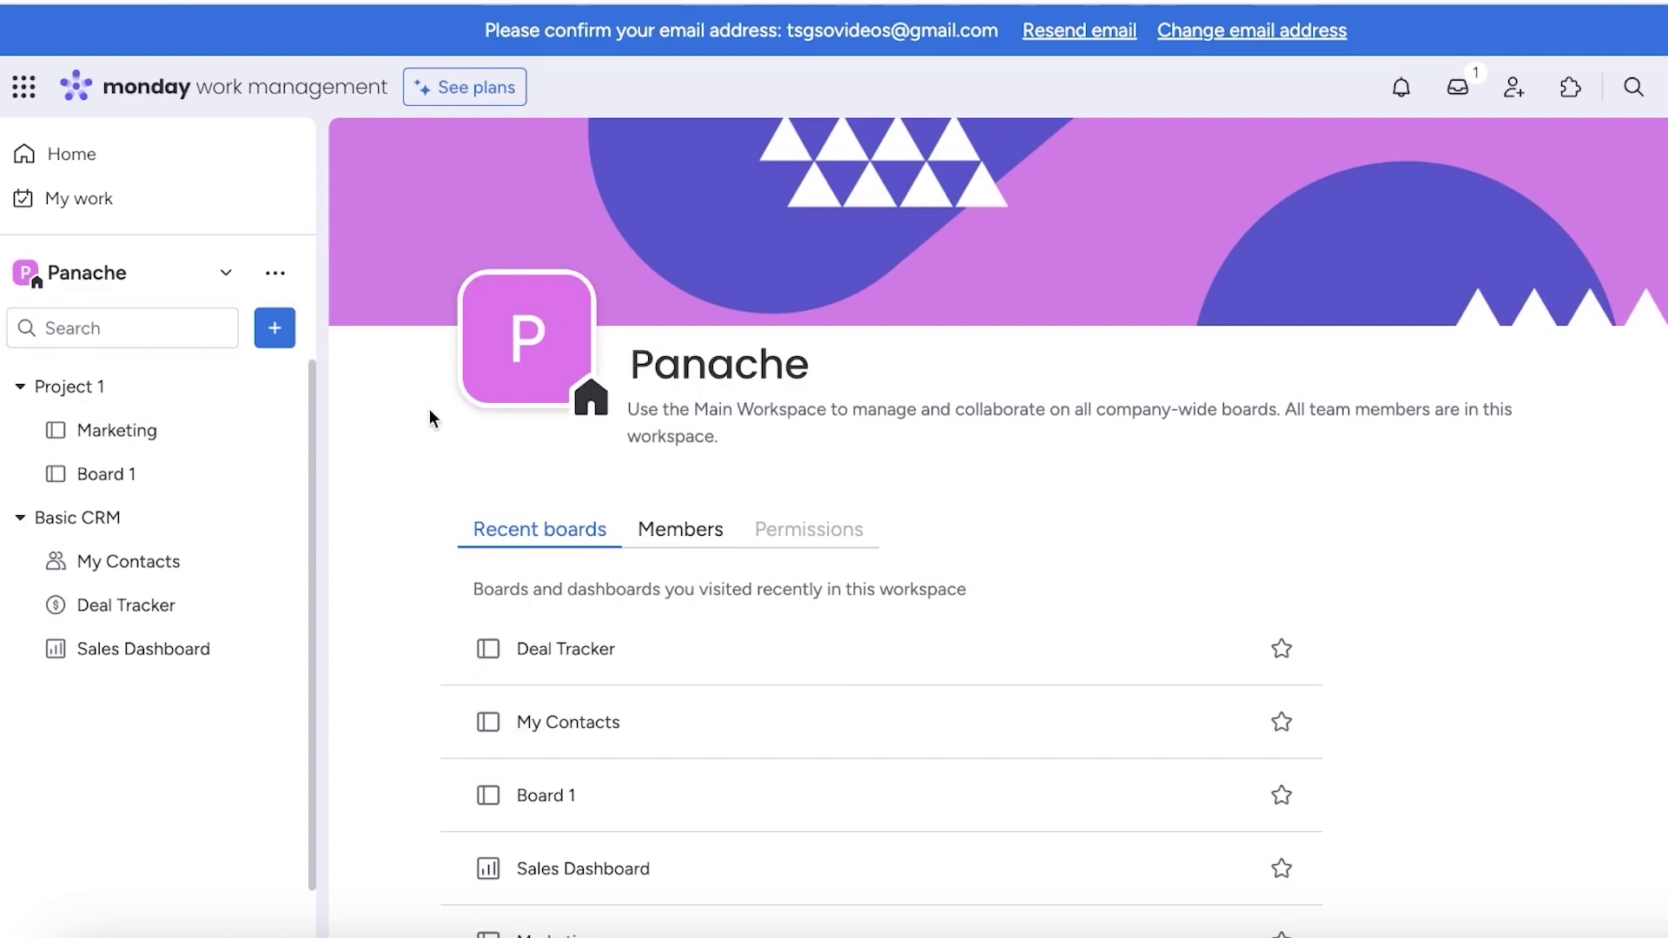
click(264, 273)
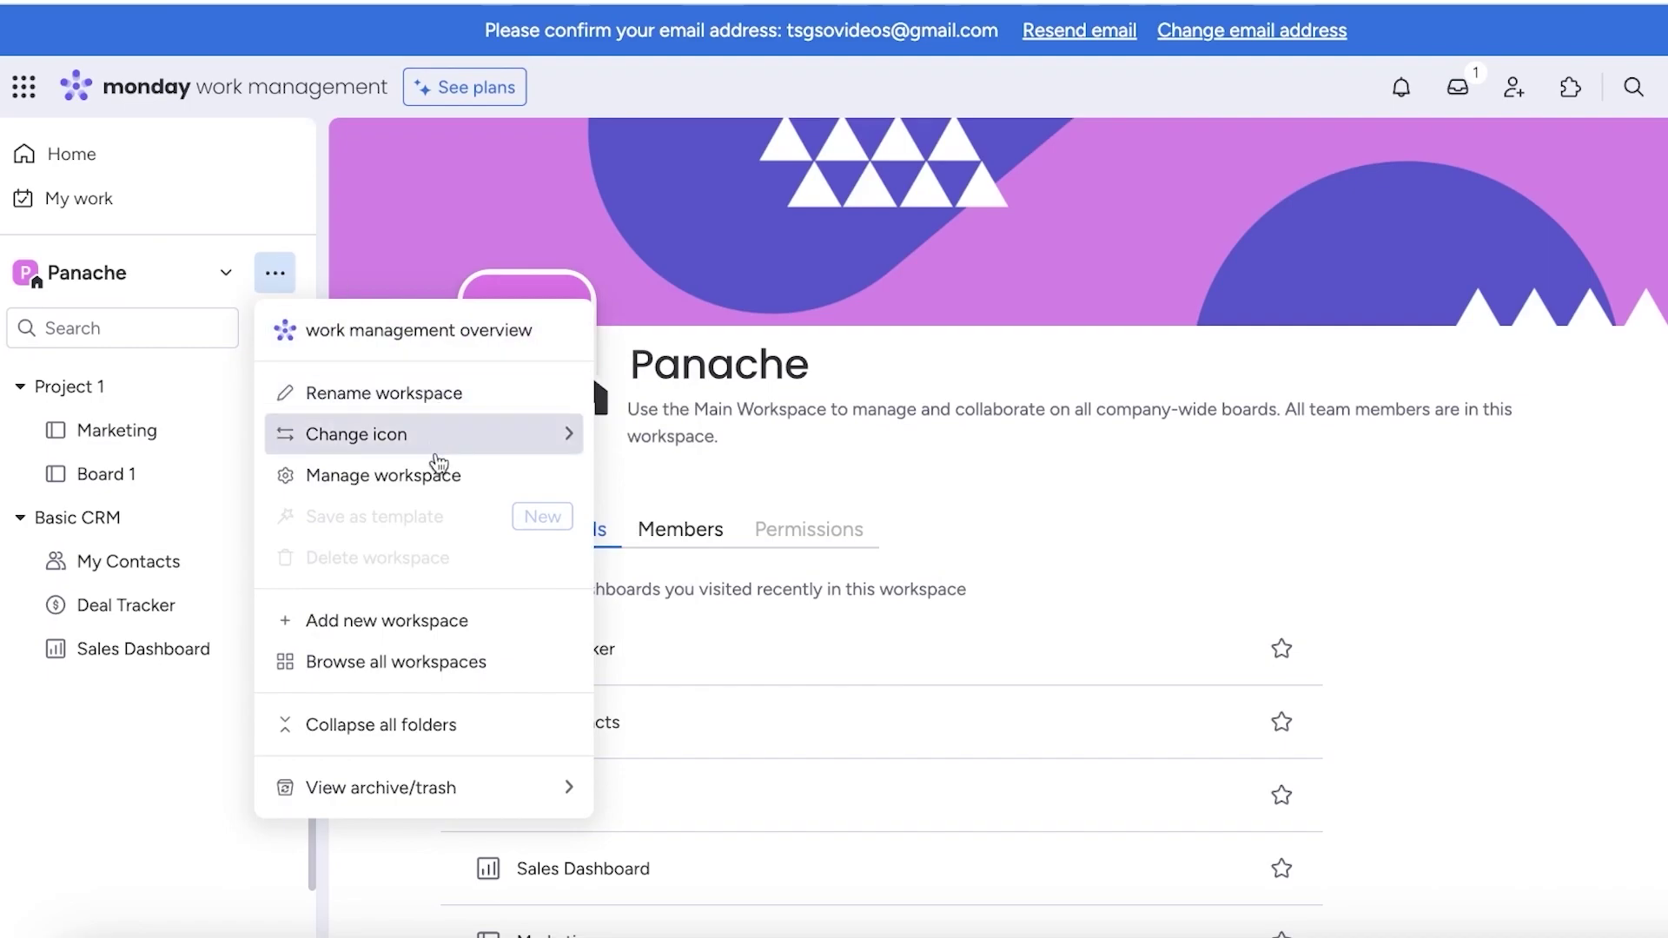
click(407, 625)
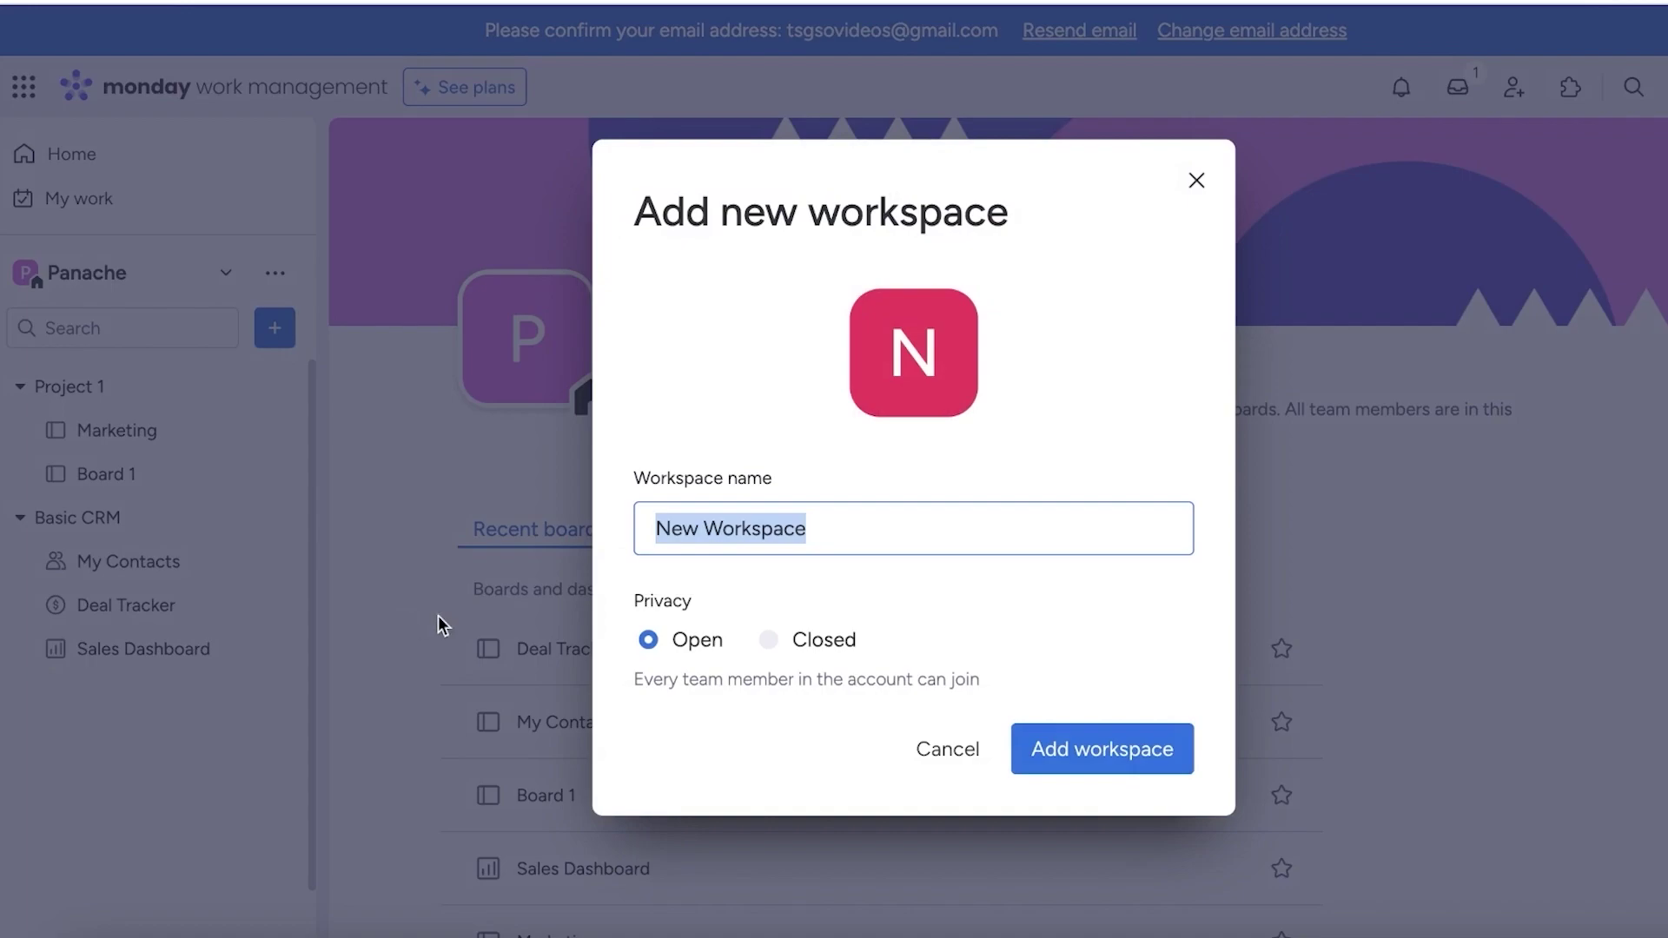
triple_click(832, 512)
text(Sample)
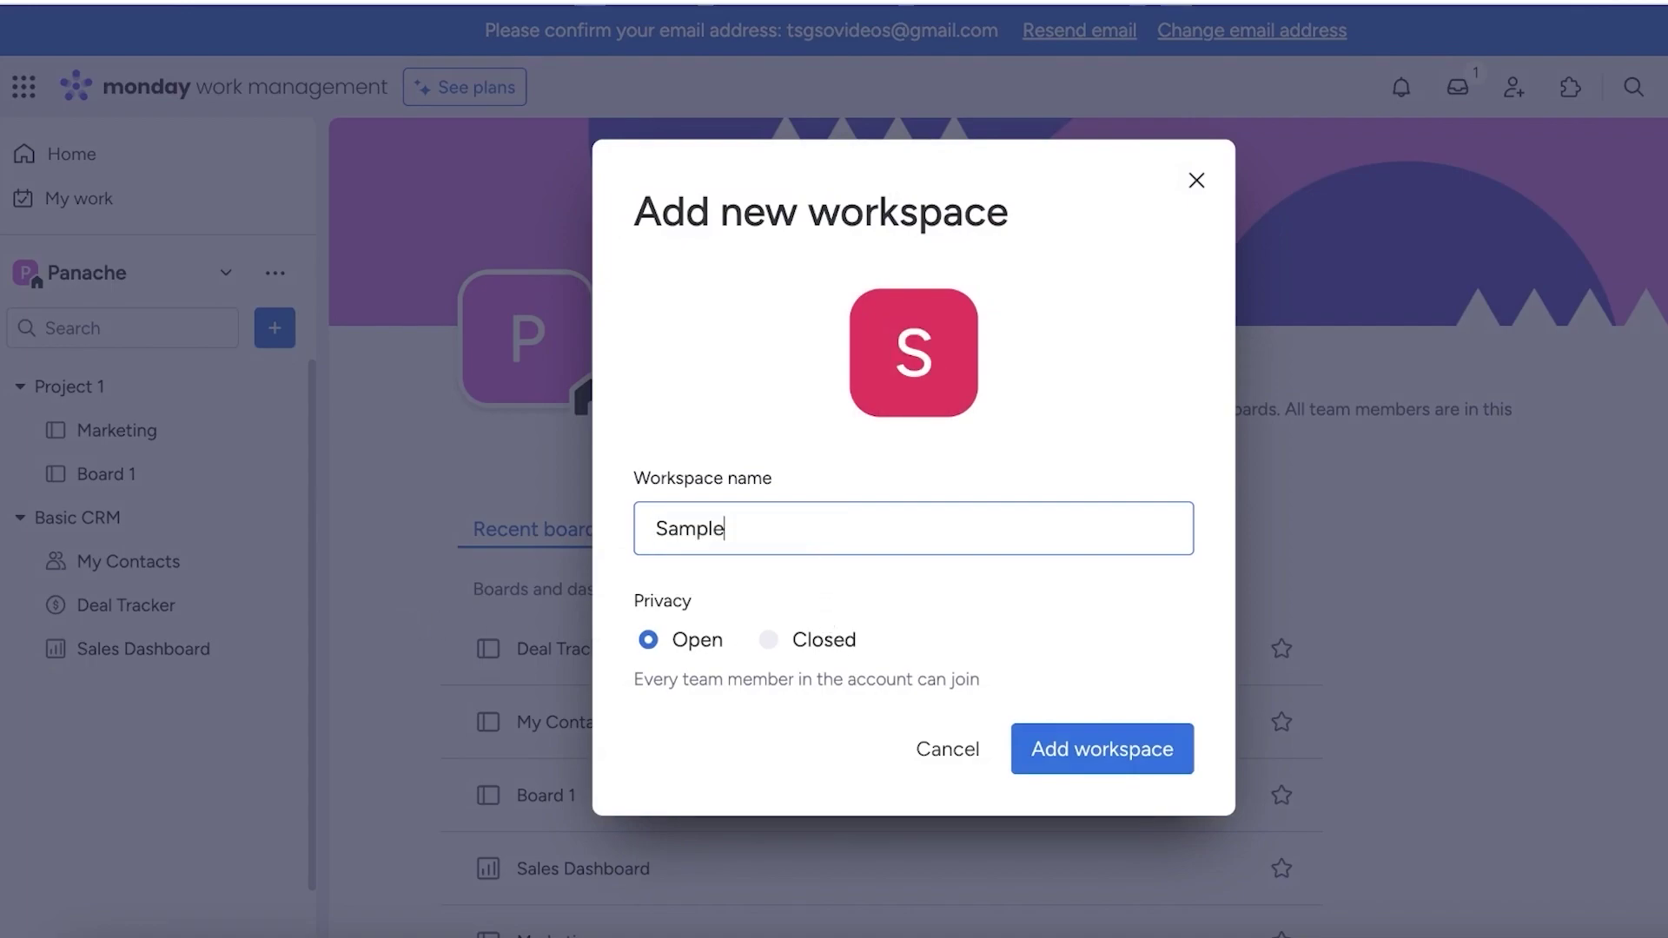
click(957, 760)
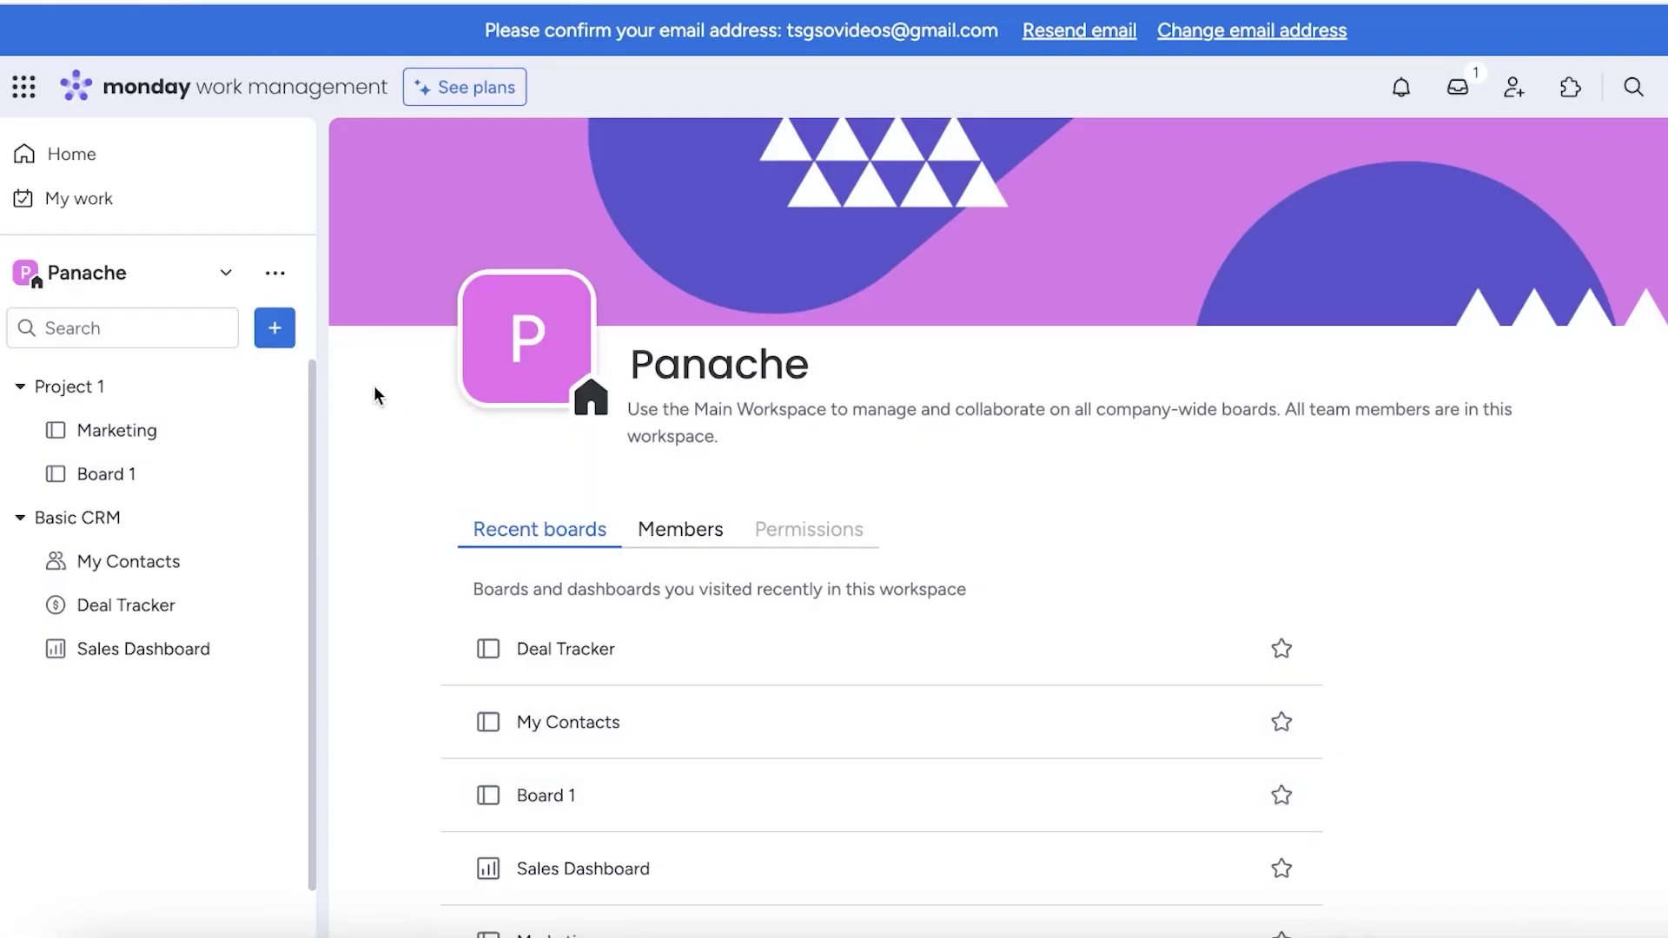
Browse all workspaces and add an open workspace named New Workspace.
click(259, 275)
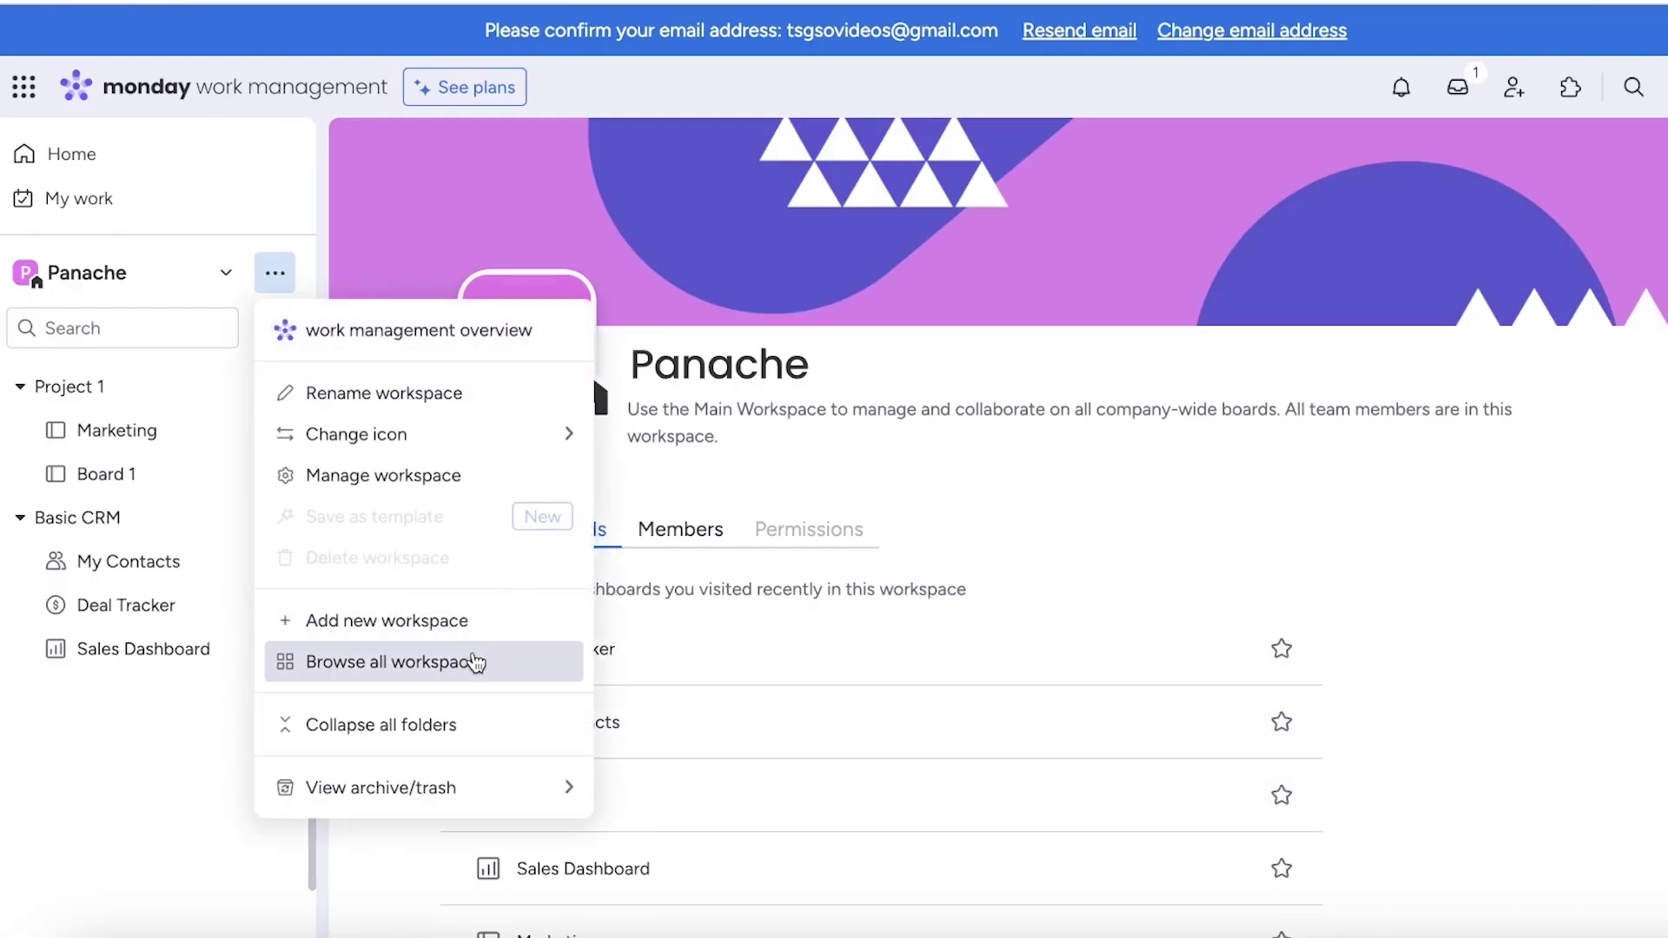
click(473, 664)
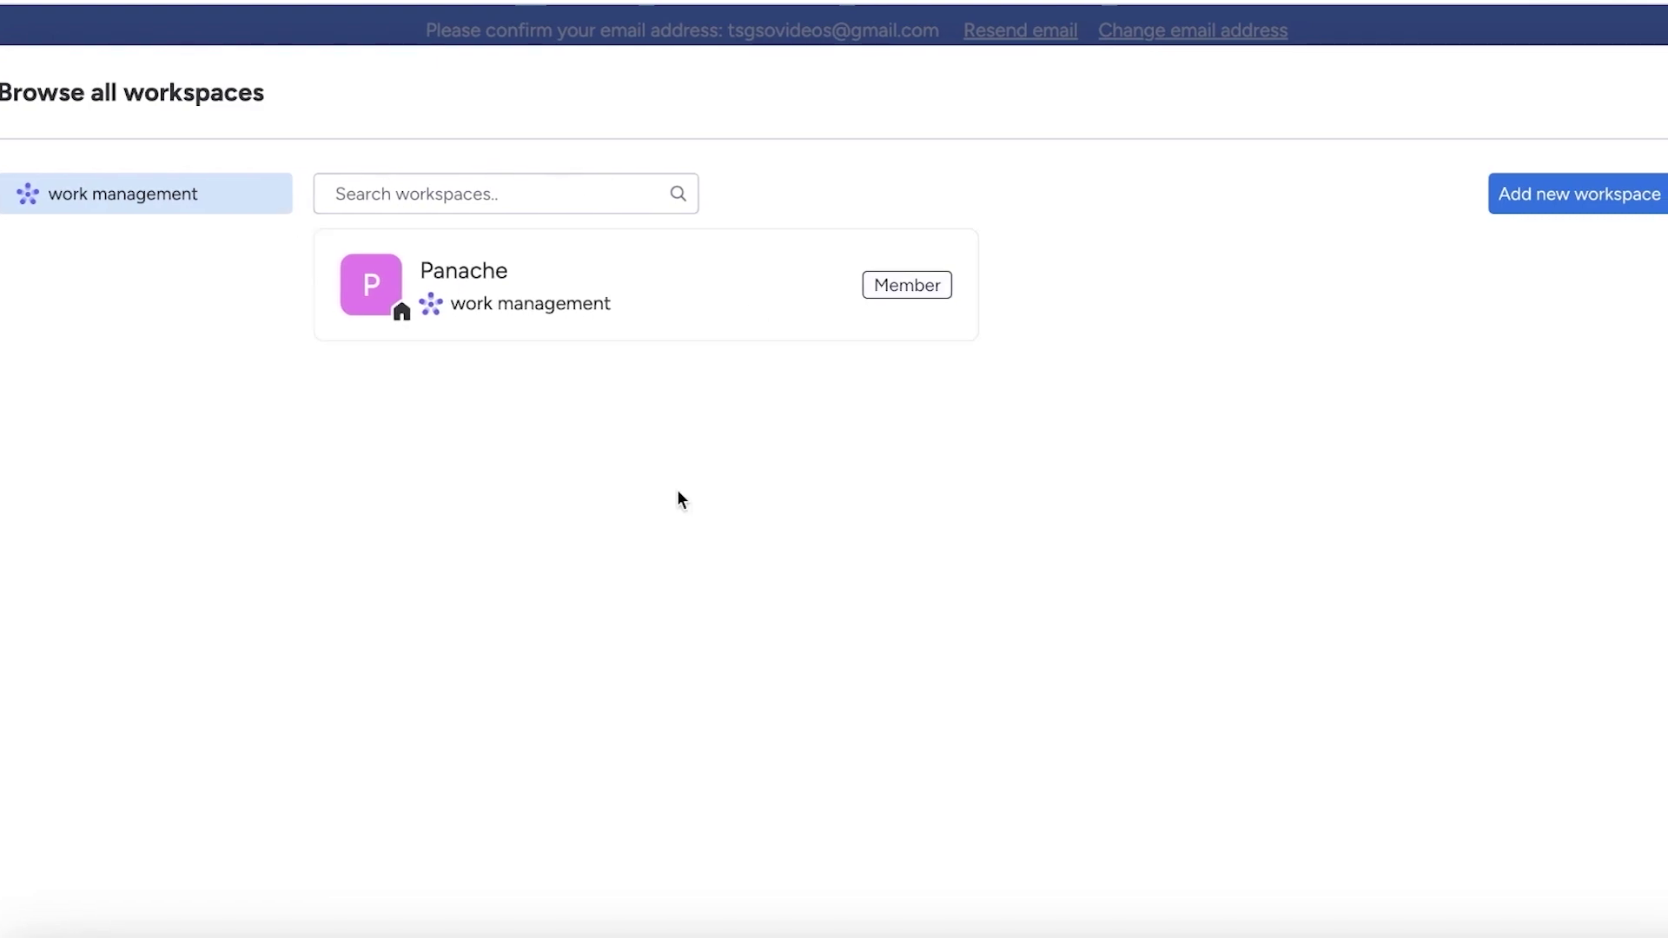
click(1595, 195)
click(869, 567)
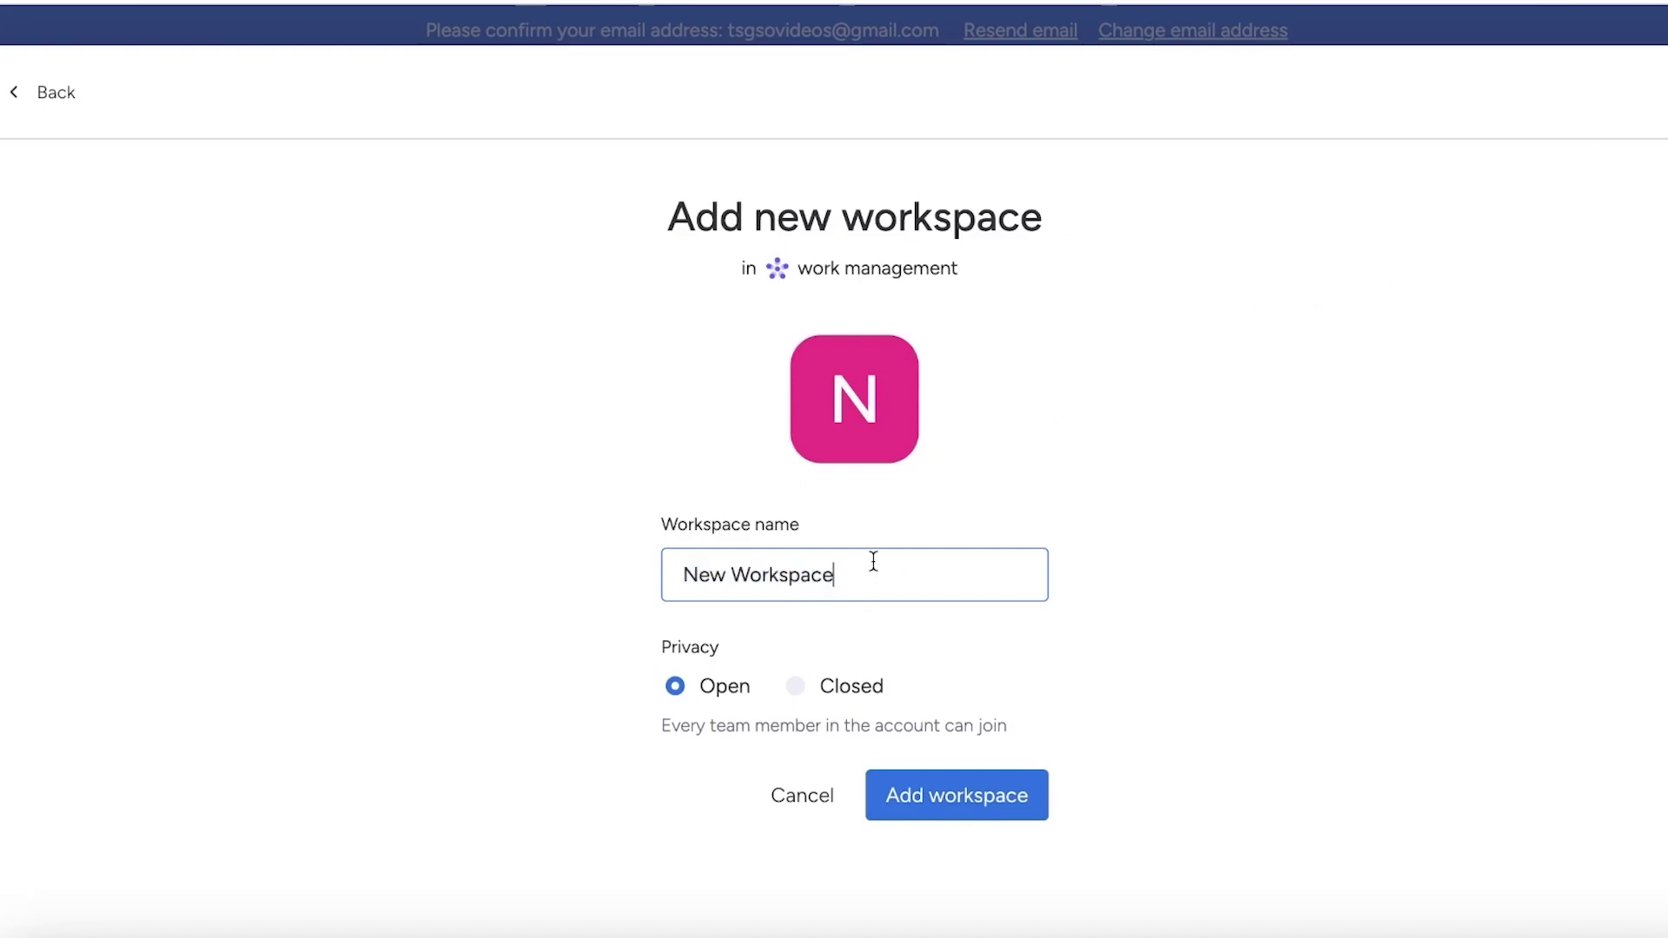
click(901, 779)
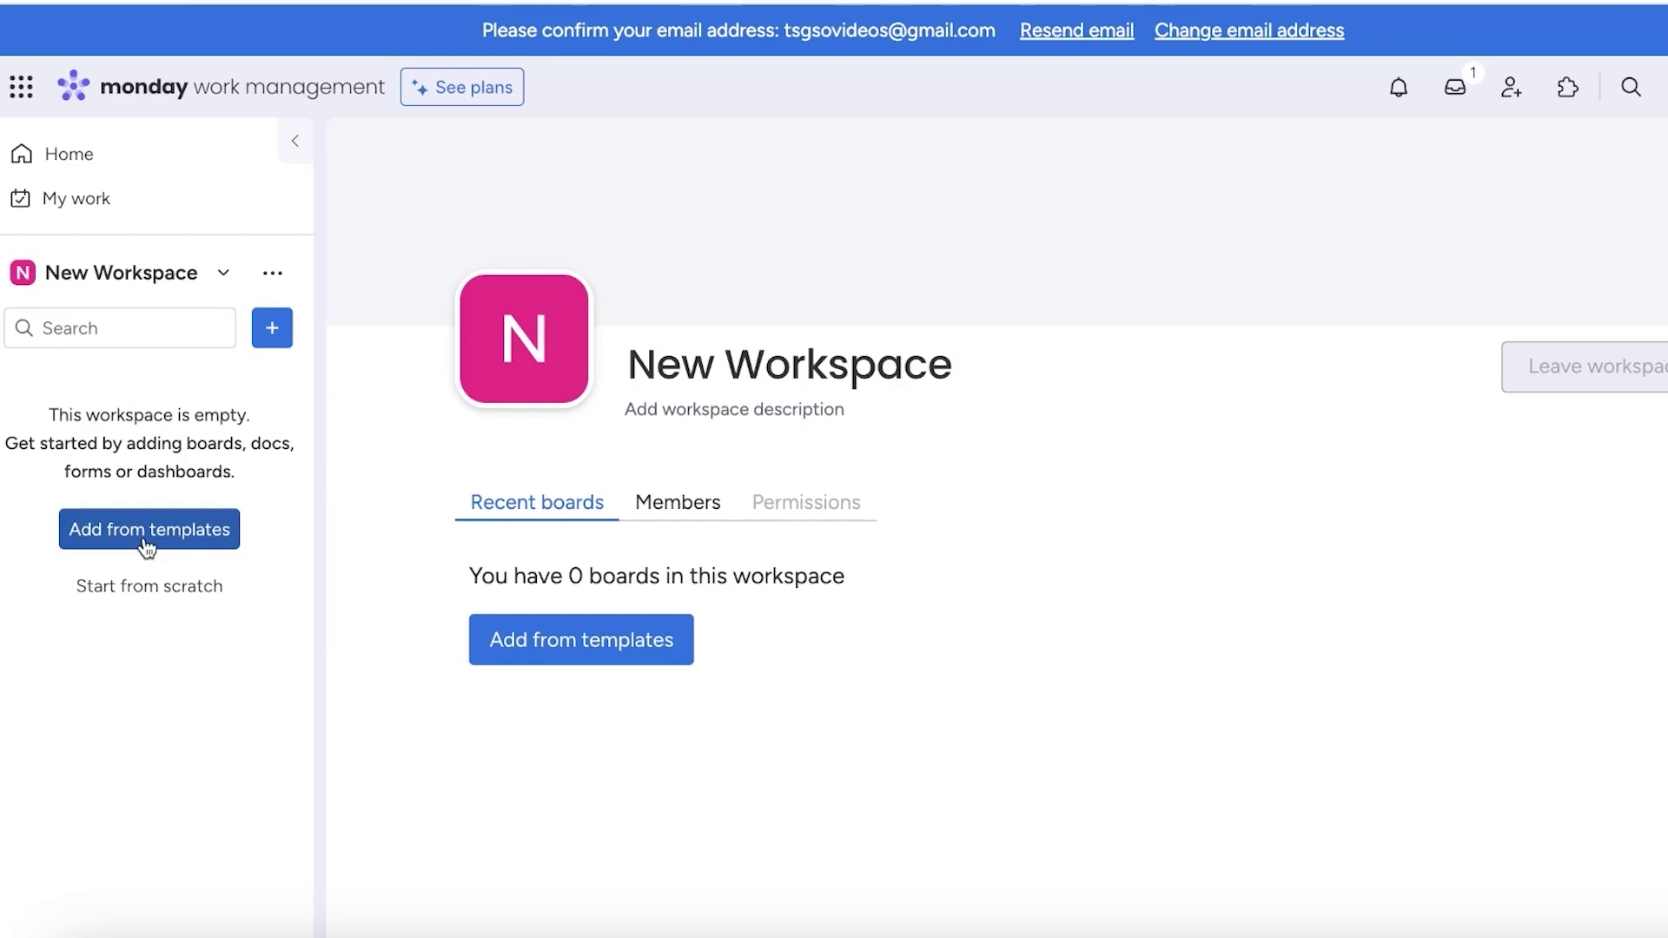
Add a board from scratch to the empty New Workspace and delete that board.
click(153, 589)
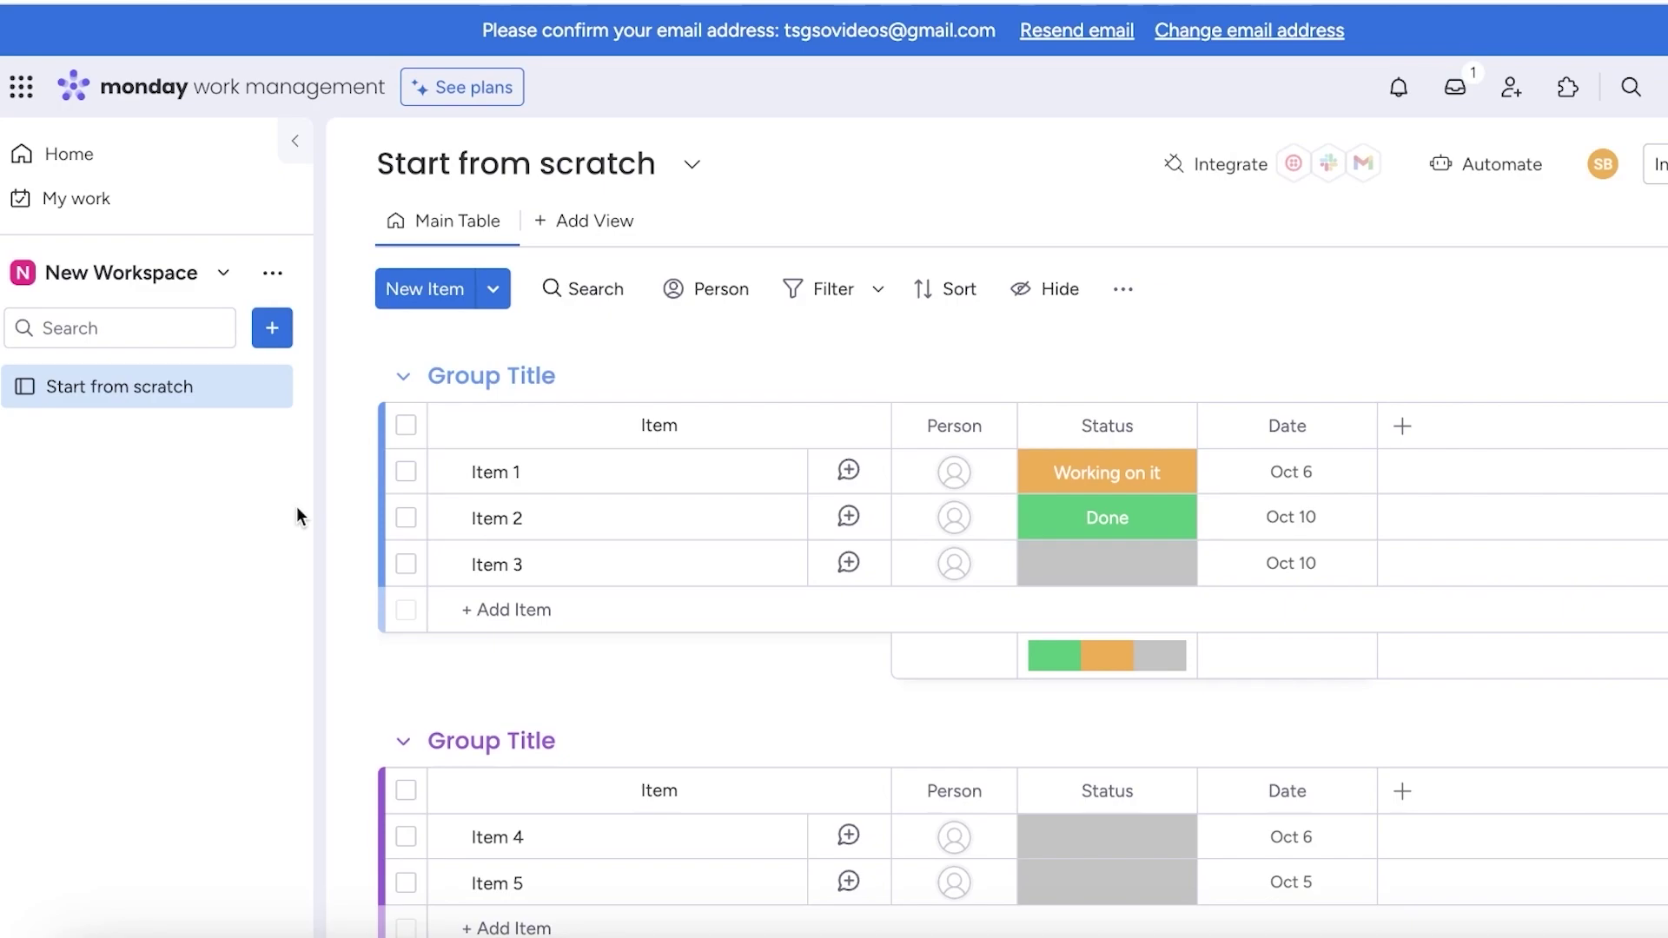
click(266, 386)
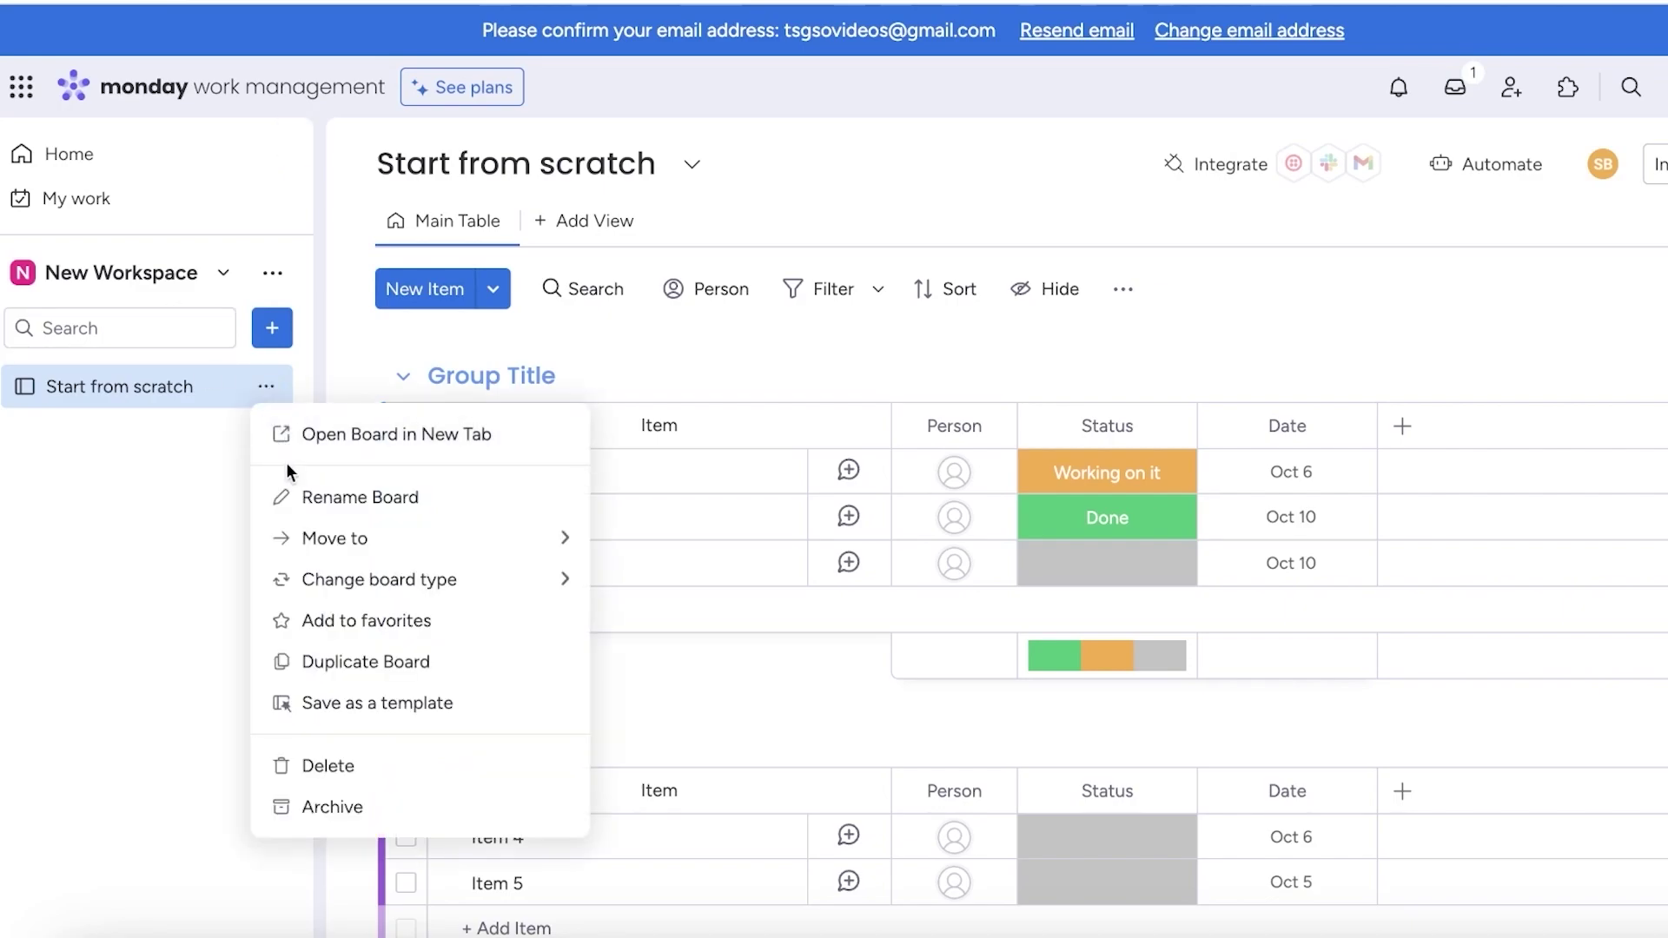
click(328, 768)
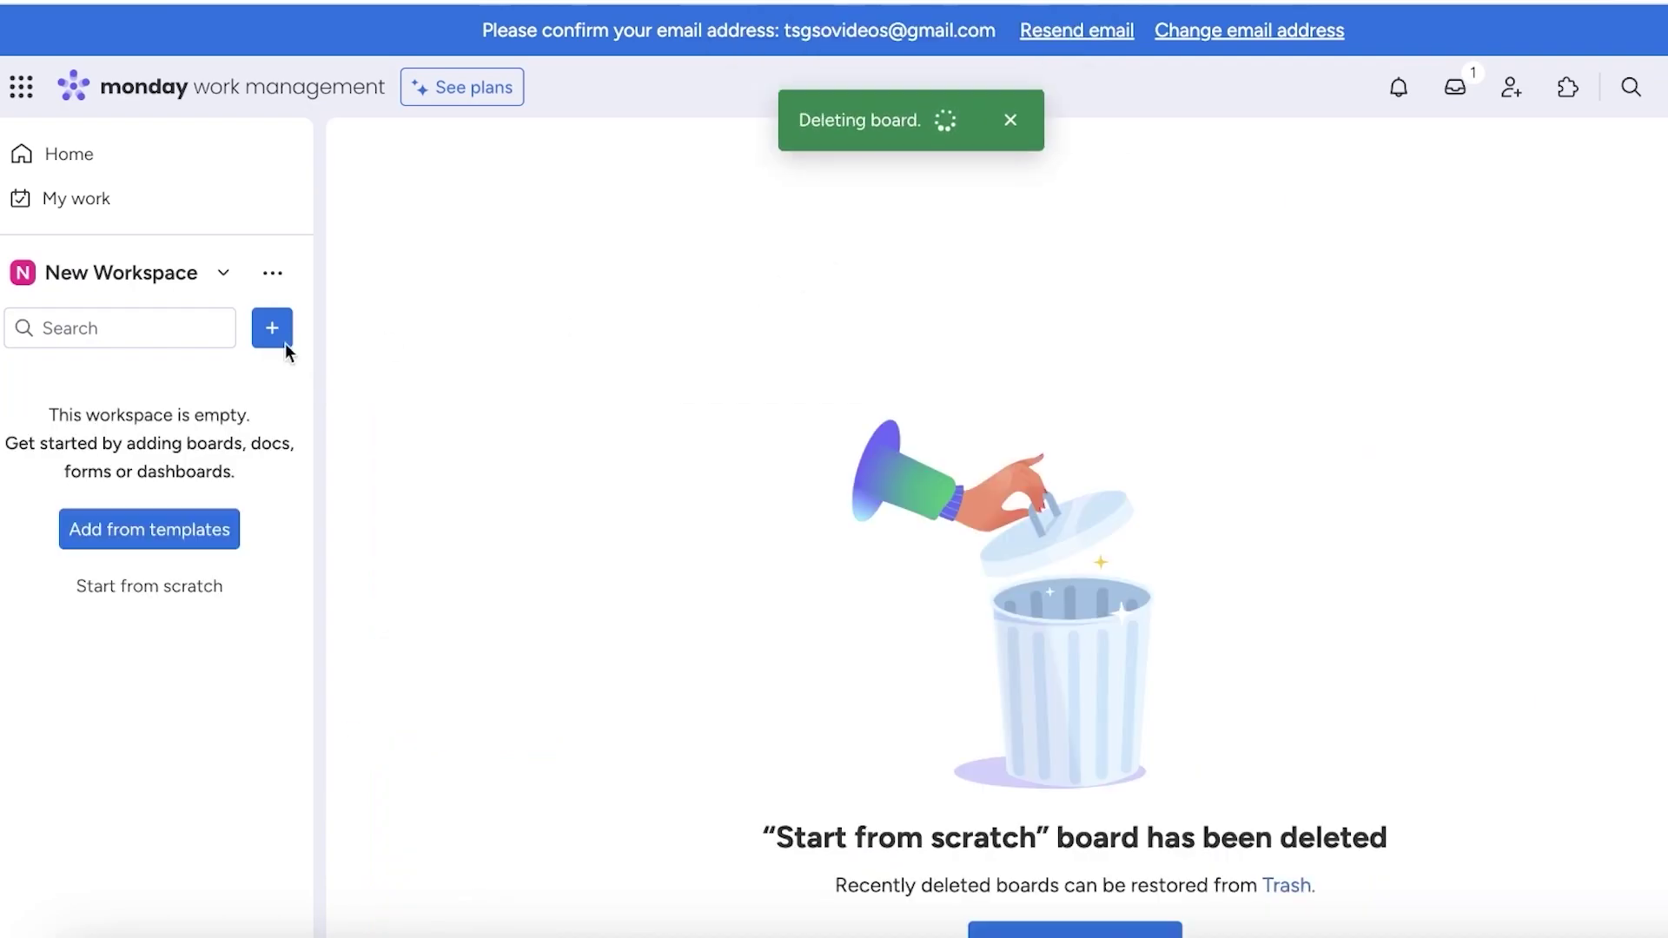
Browse the recommended templates in the Template center and close it.
click(140, 543)
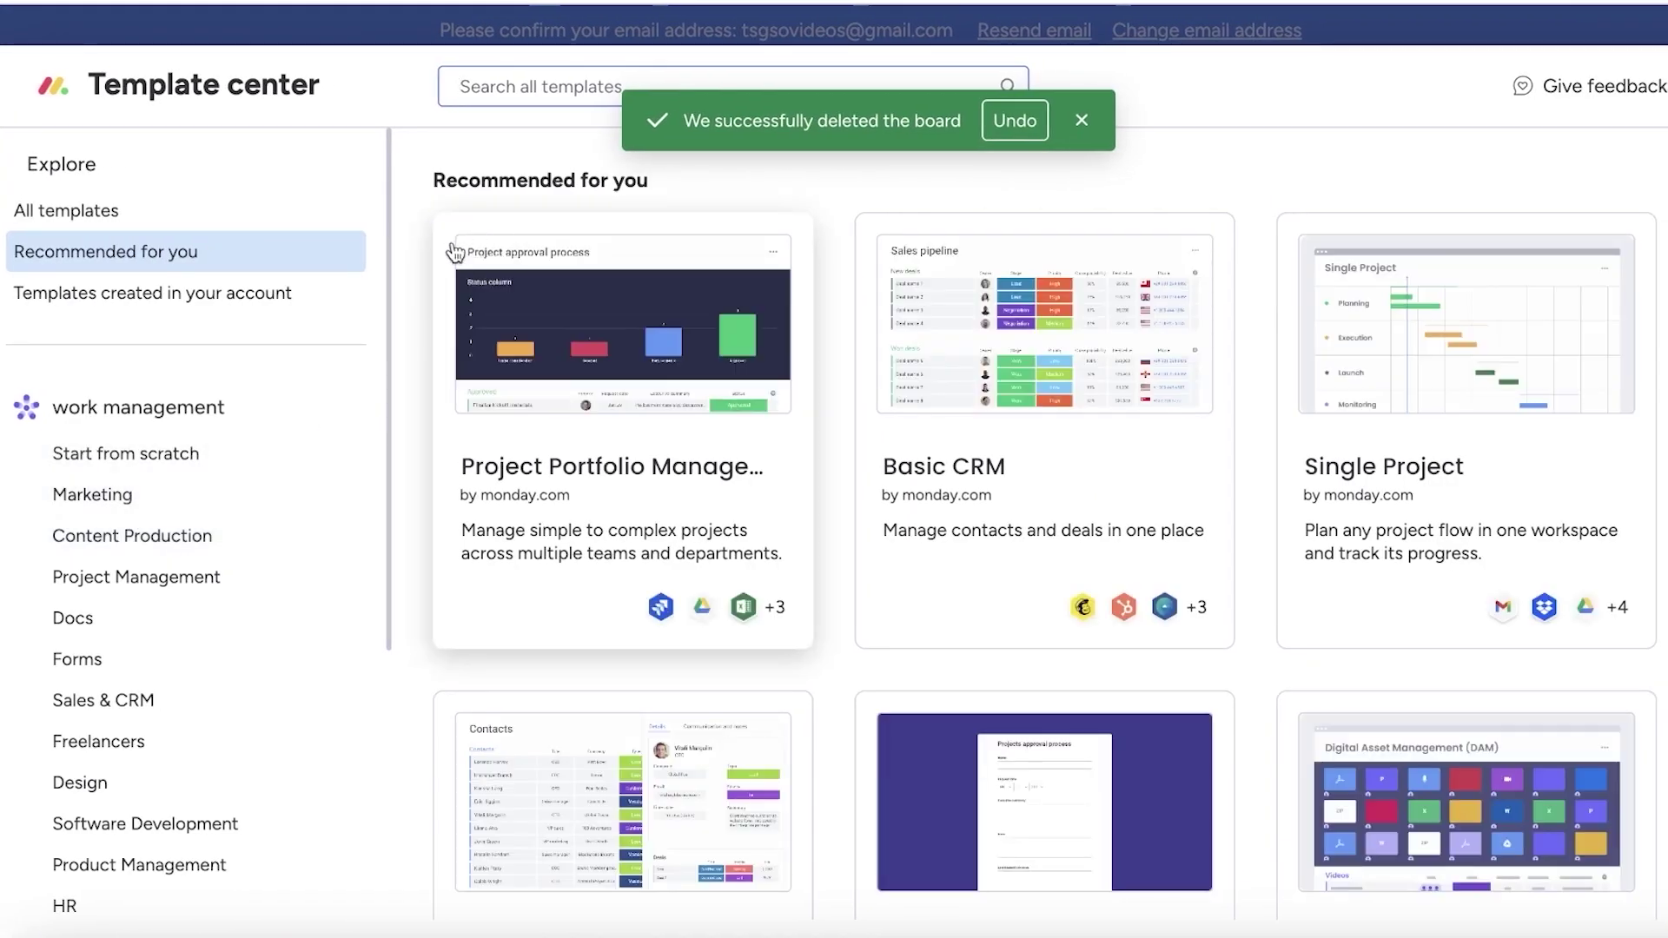
scroll(1321, 364, down, 8)
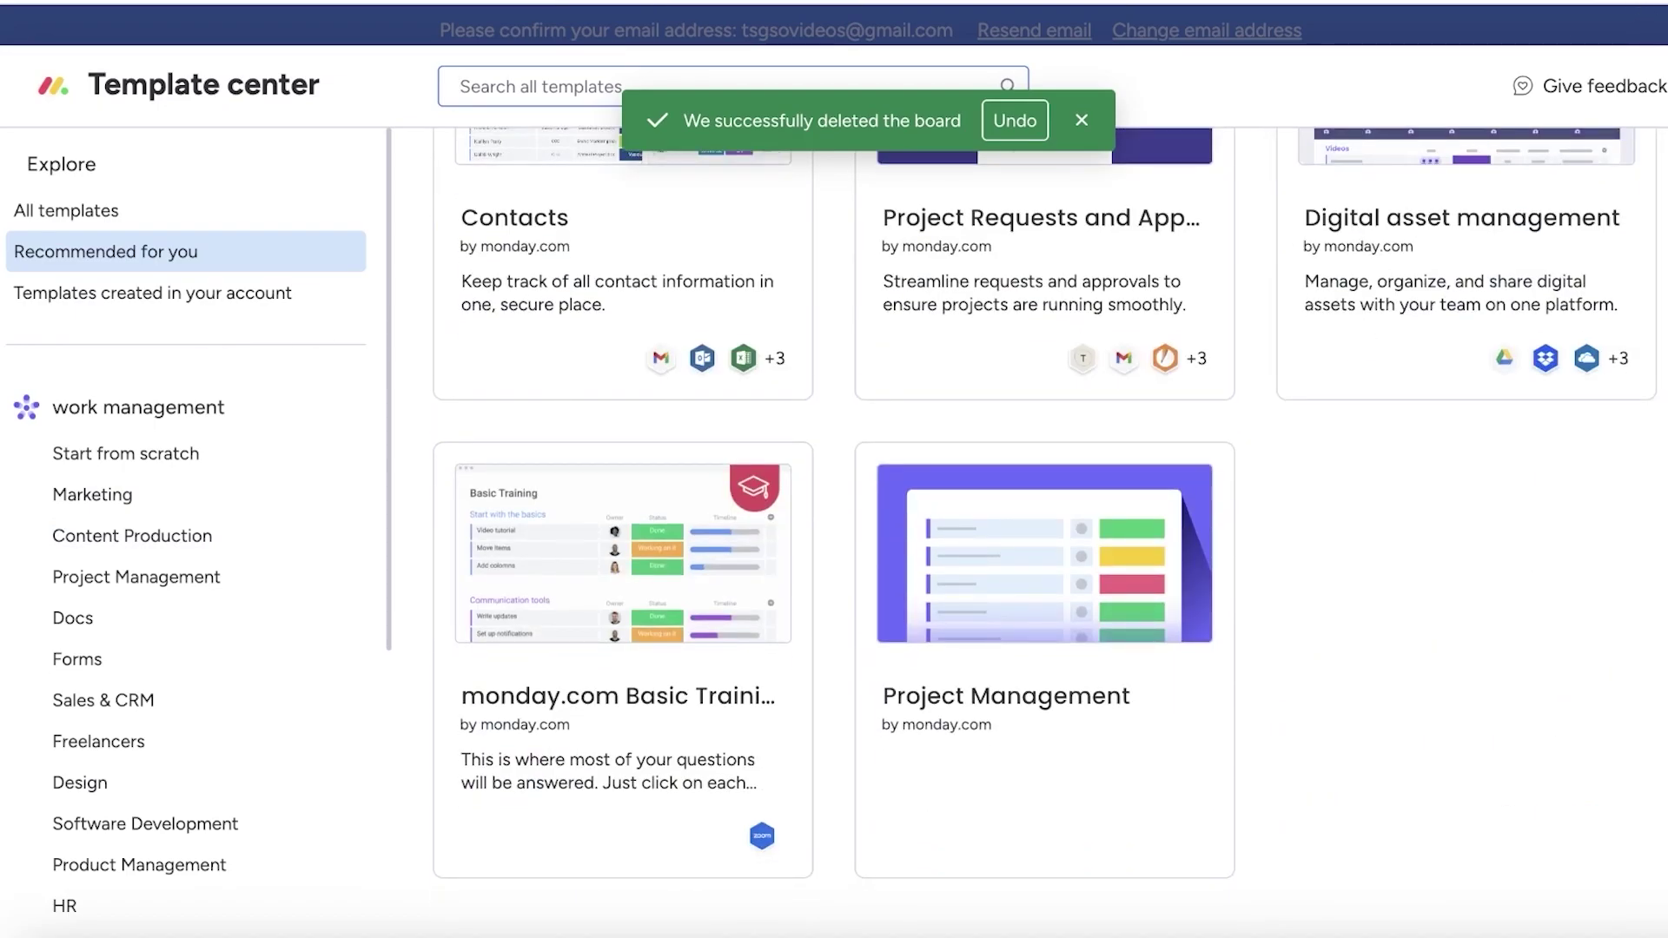
click(1663, 86)
Add a board from scratch to New Workspace and rename it Marketing.
click(99, 589)
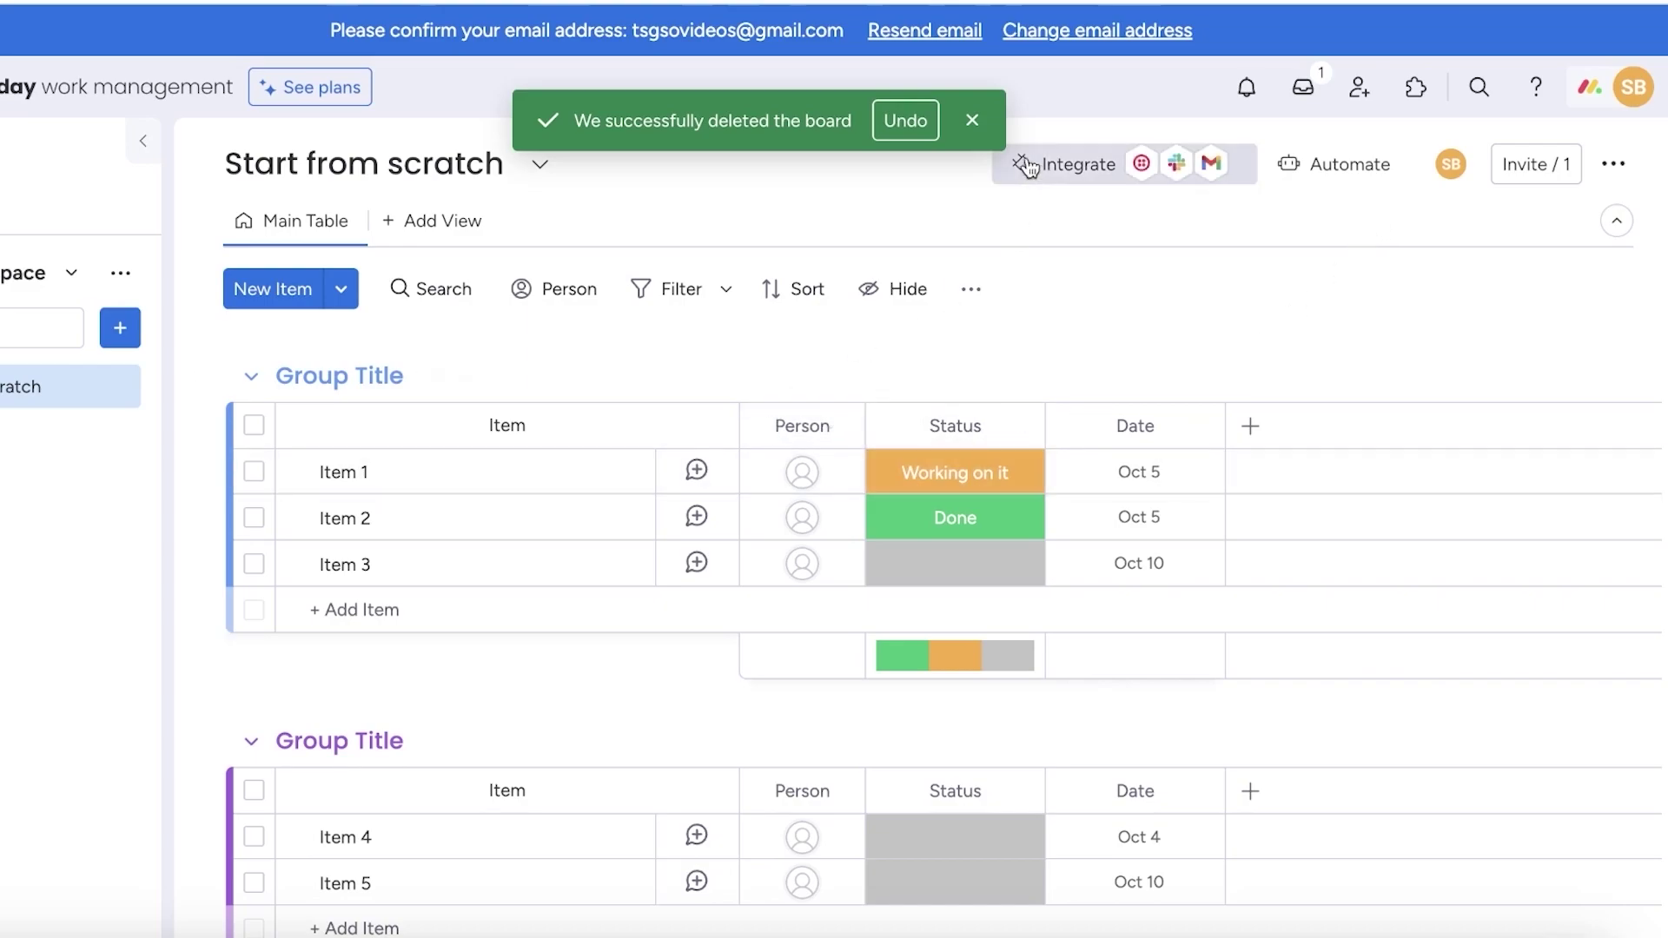
click(972, 120)
click(432, 152)
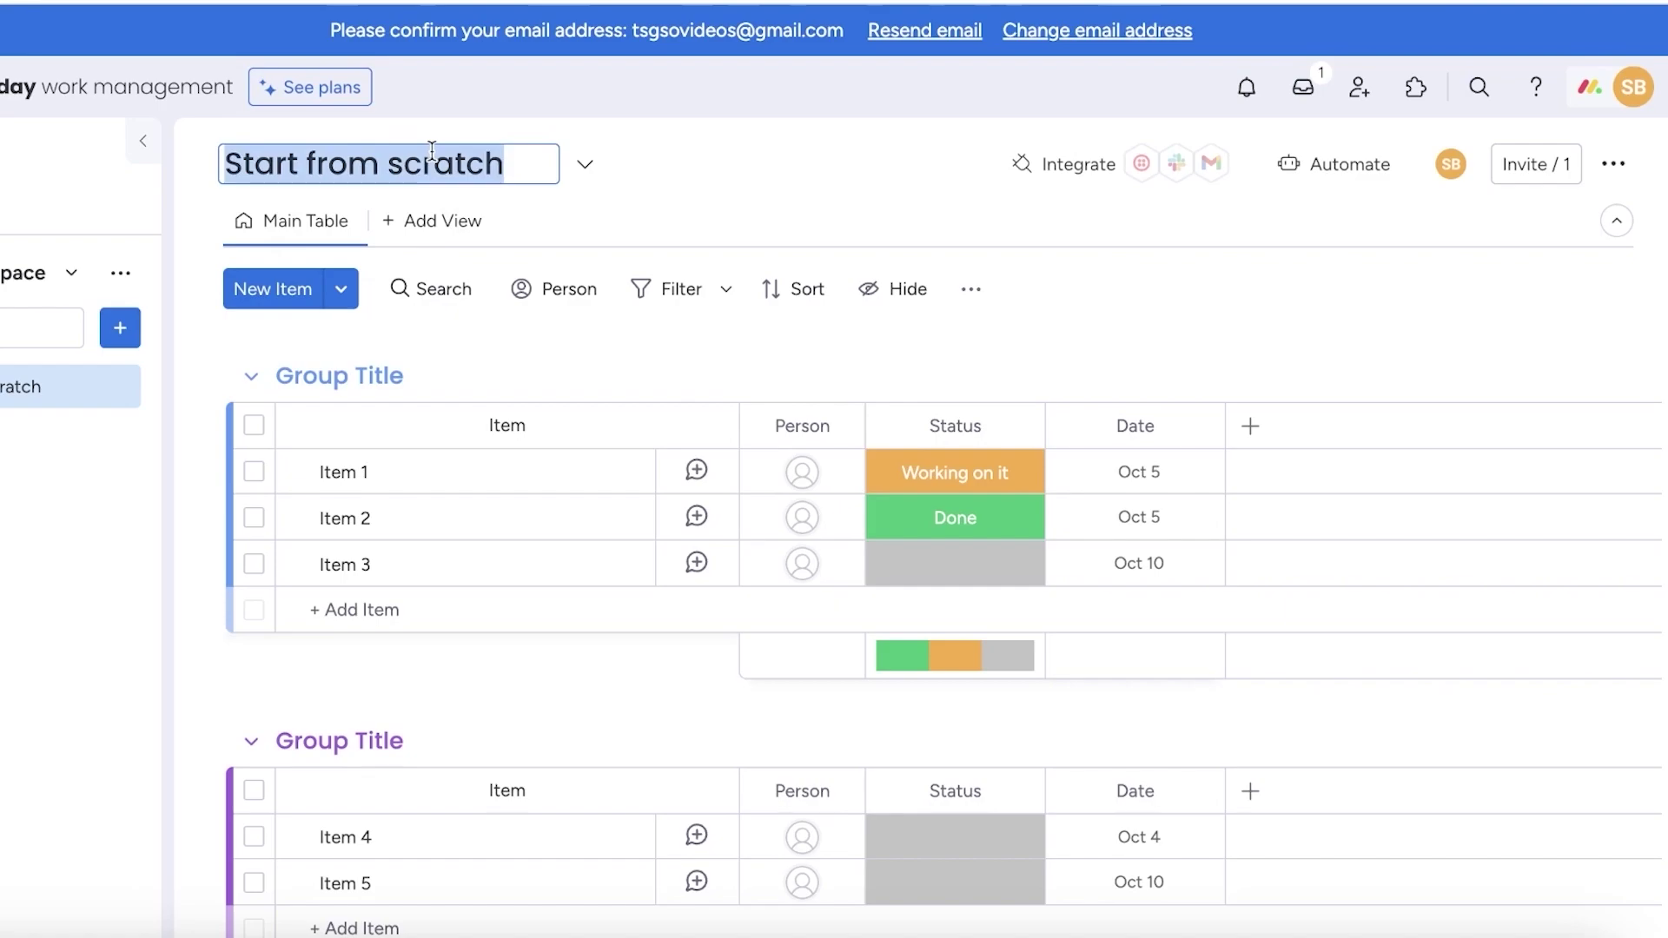
text(Marketing)
click(711, 132)
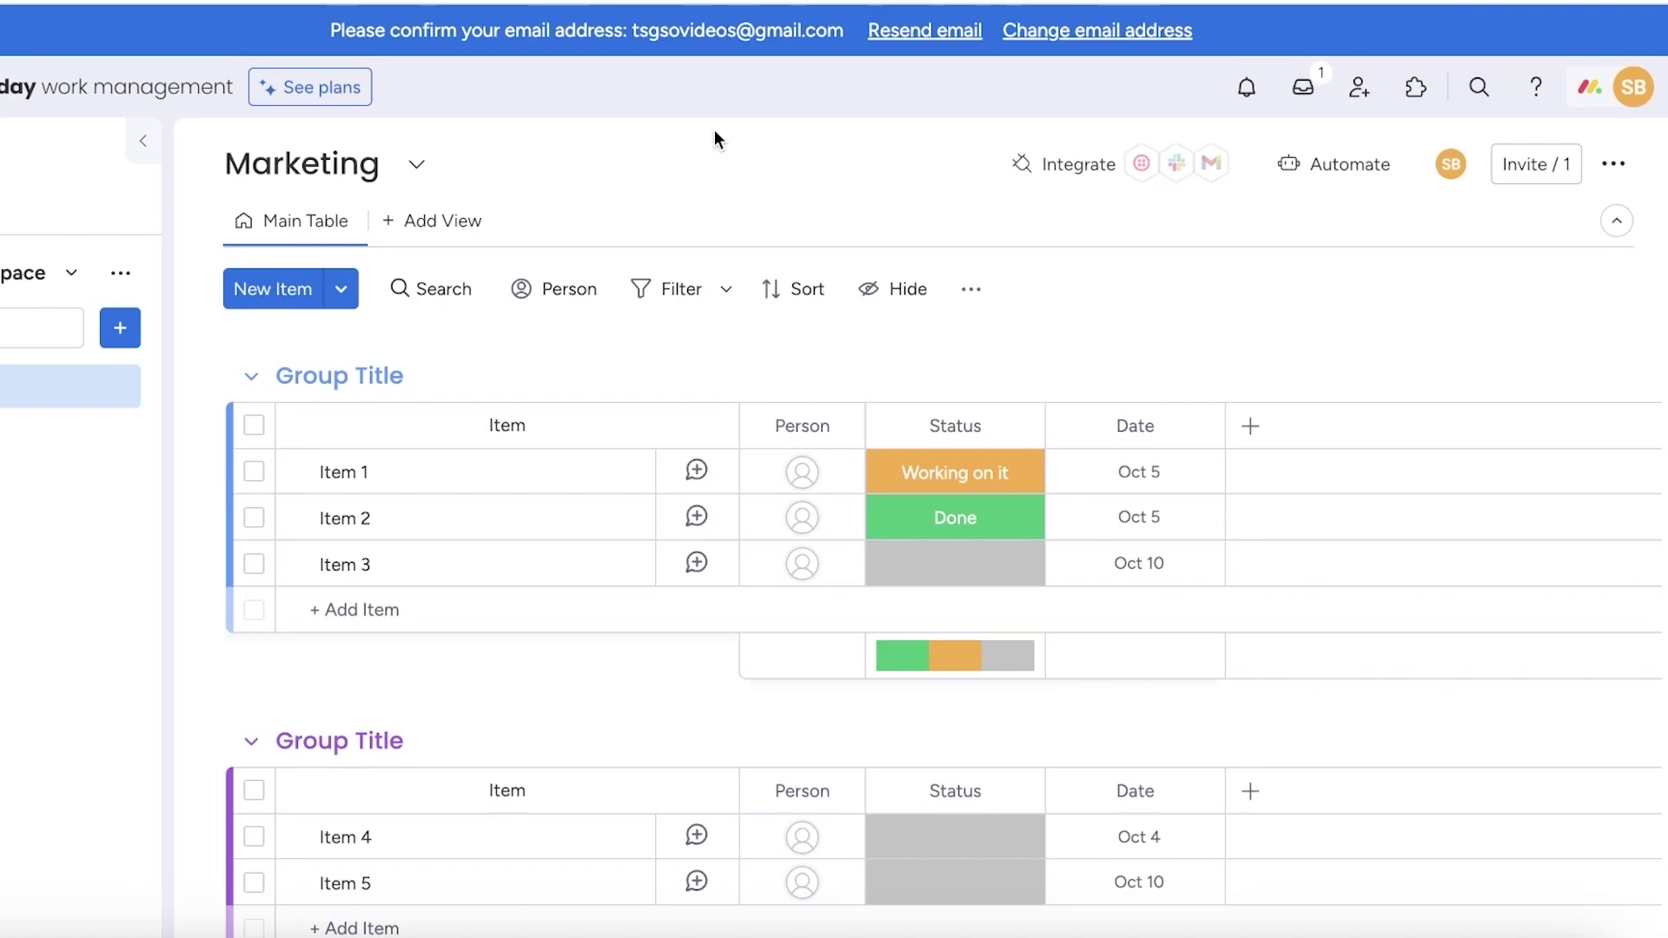
Check which folders the Marketing board can be moved to.
click(116, 388)
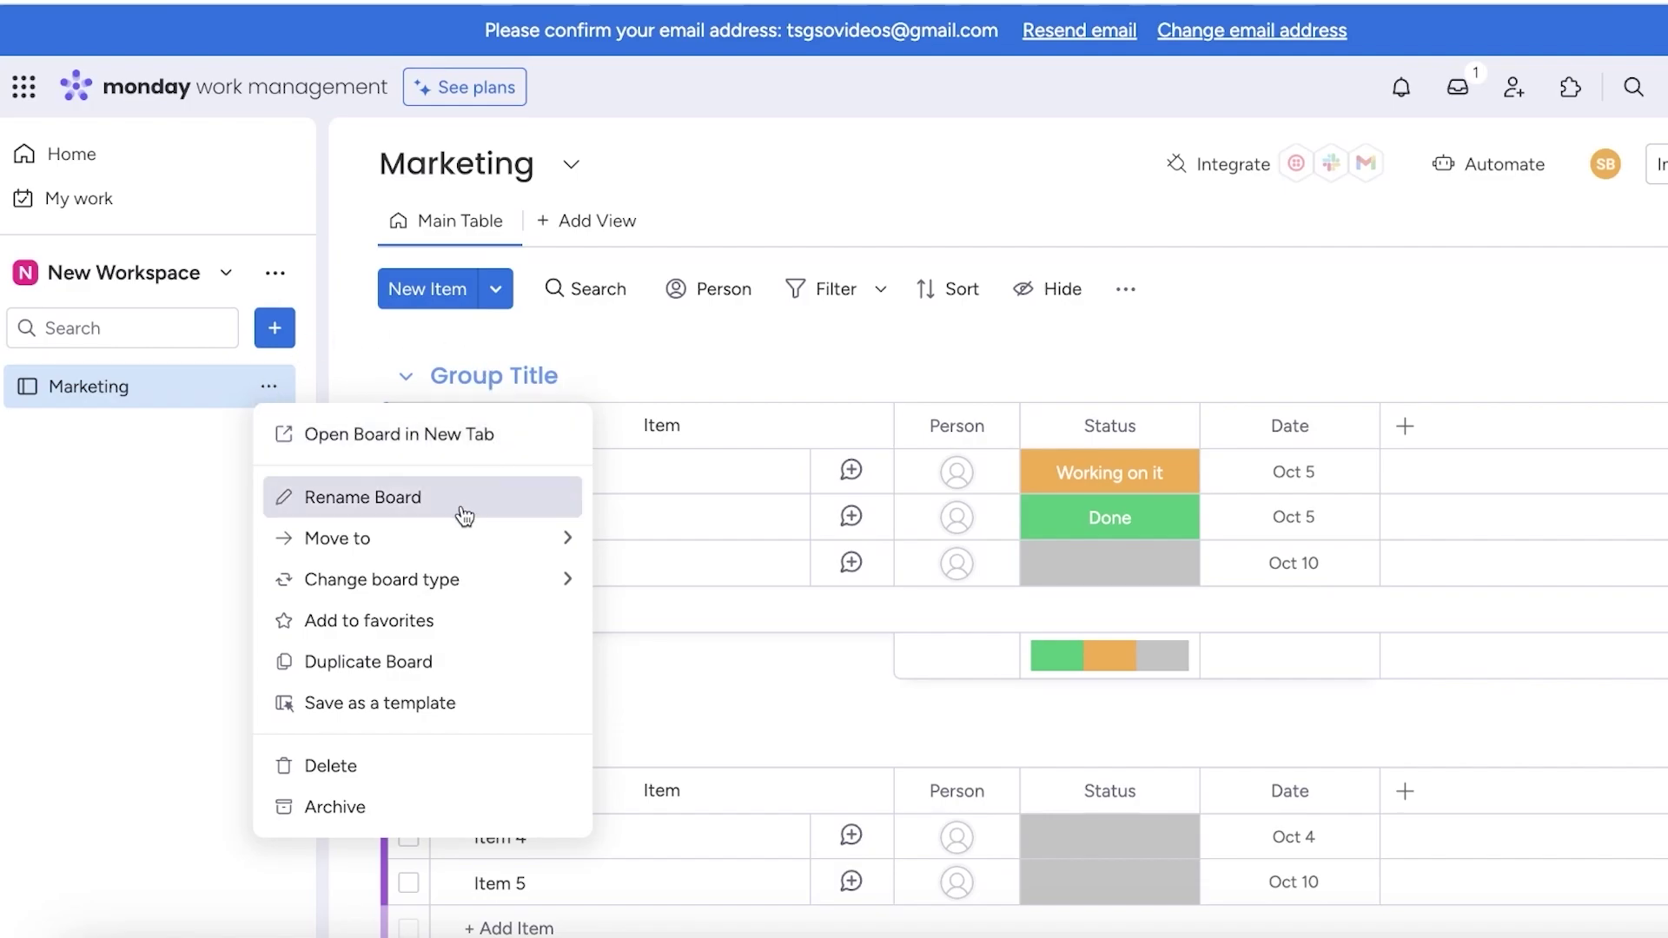
mouse_move(446, 545)
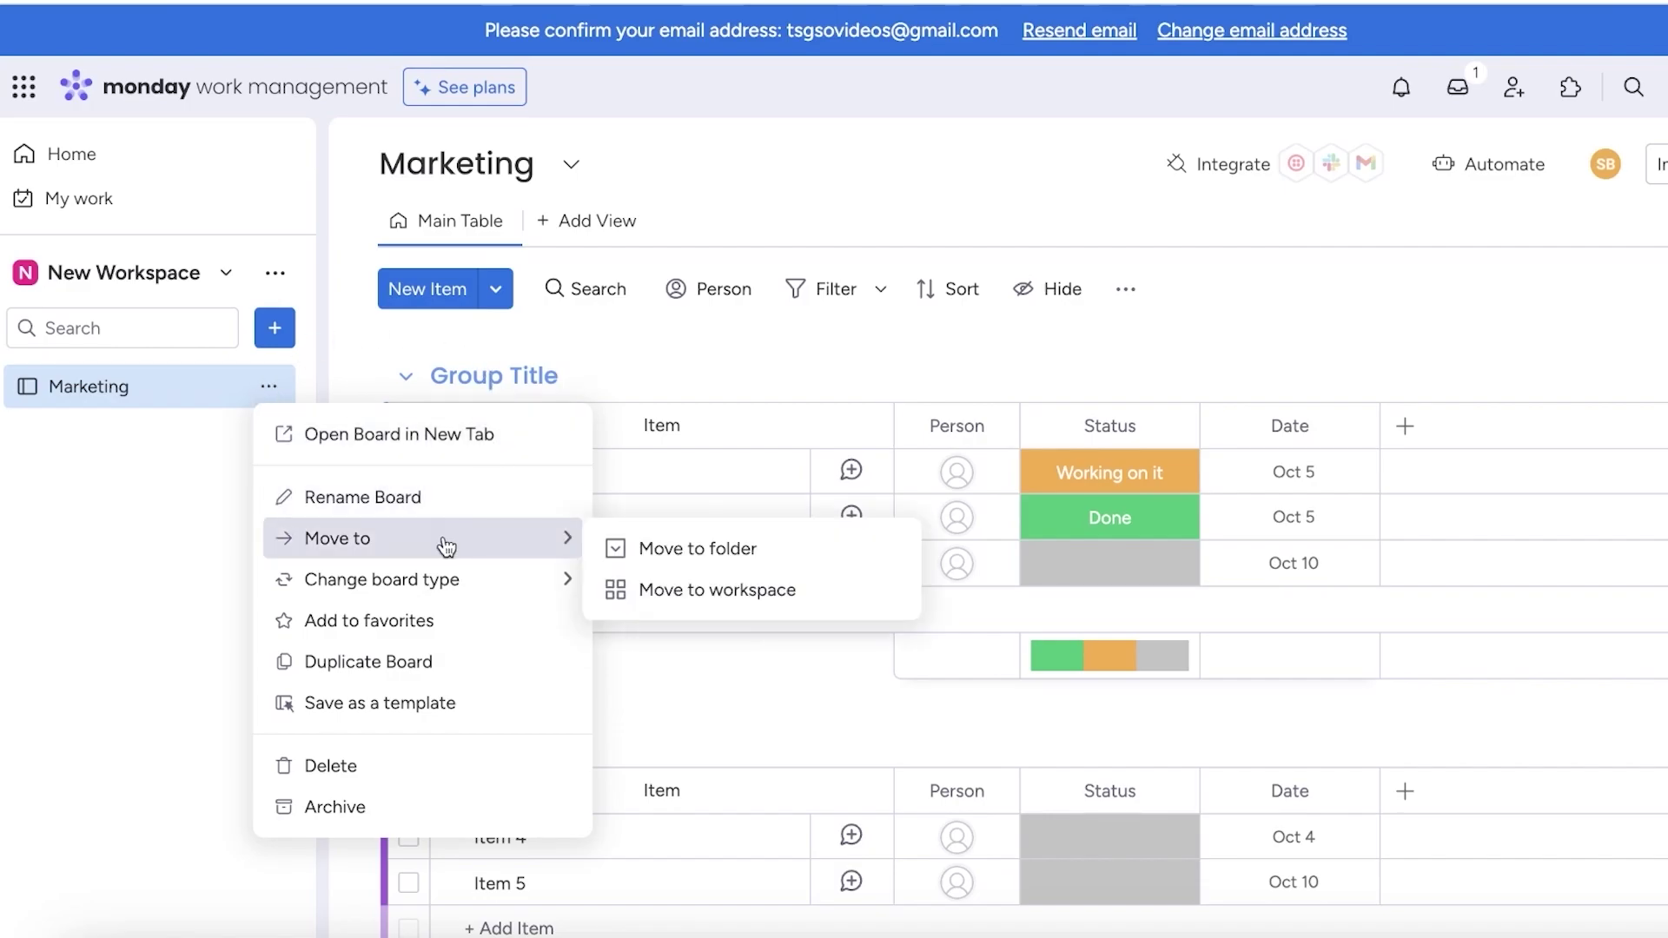
click(619, 548)
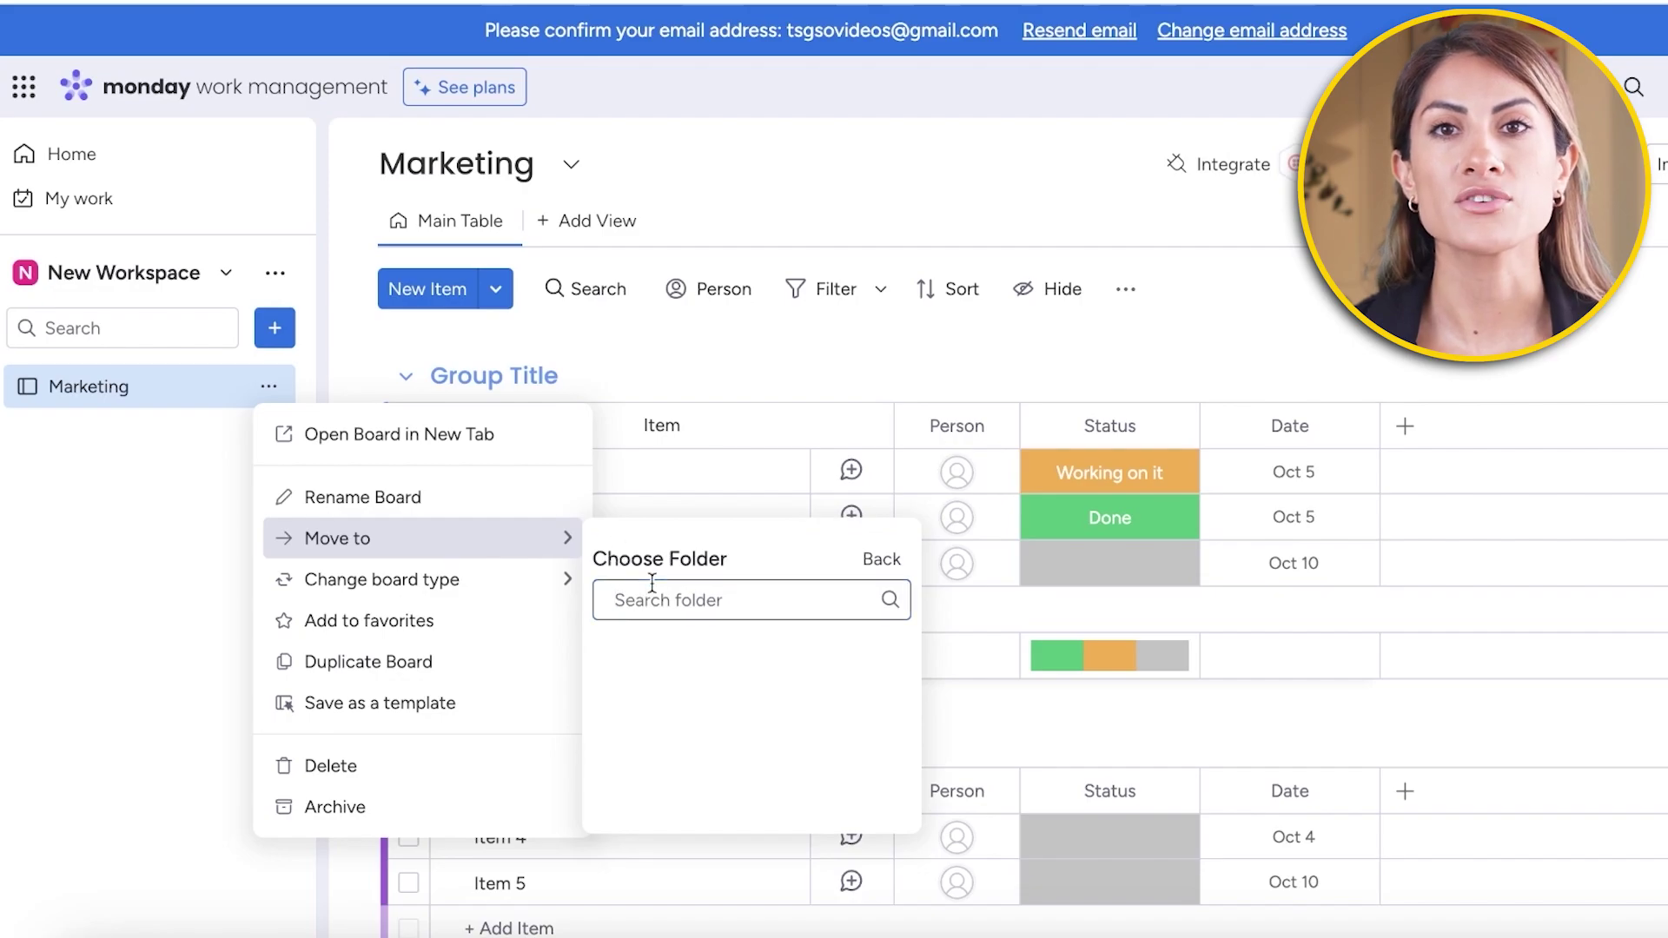
click(78, 506)
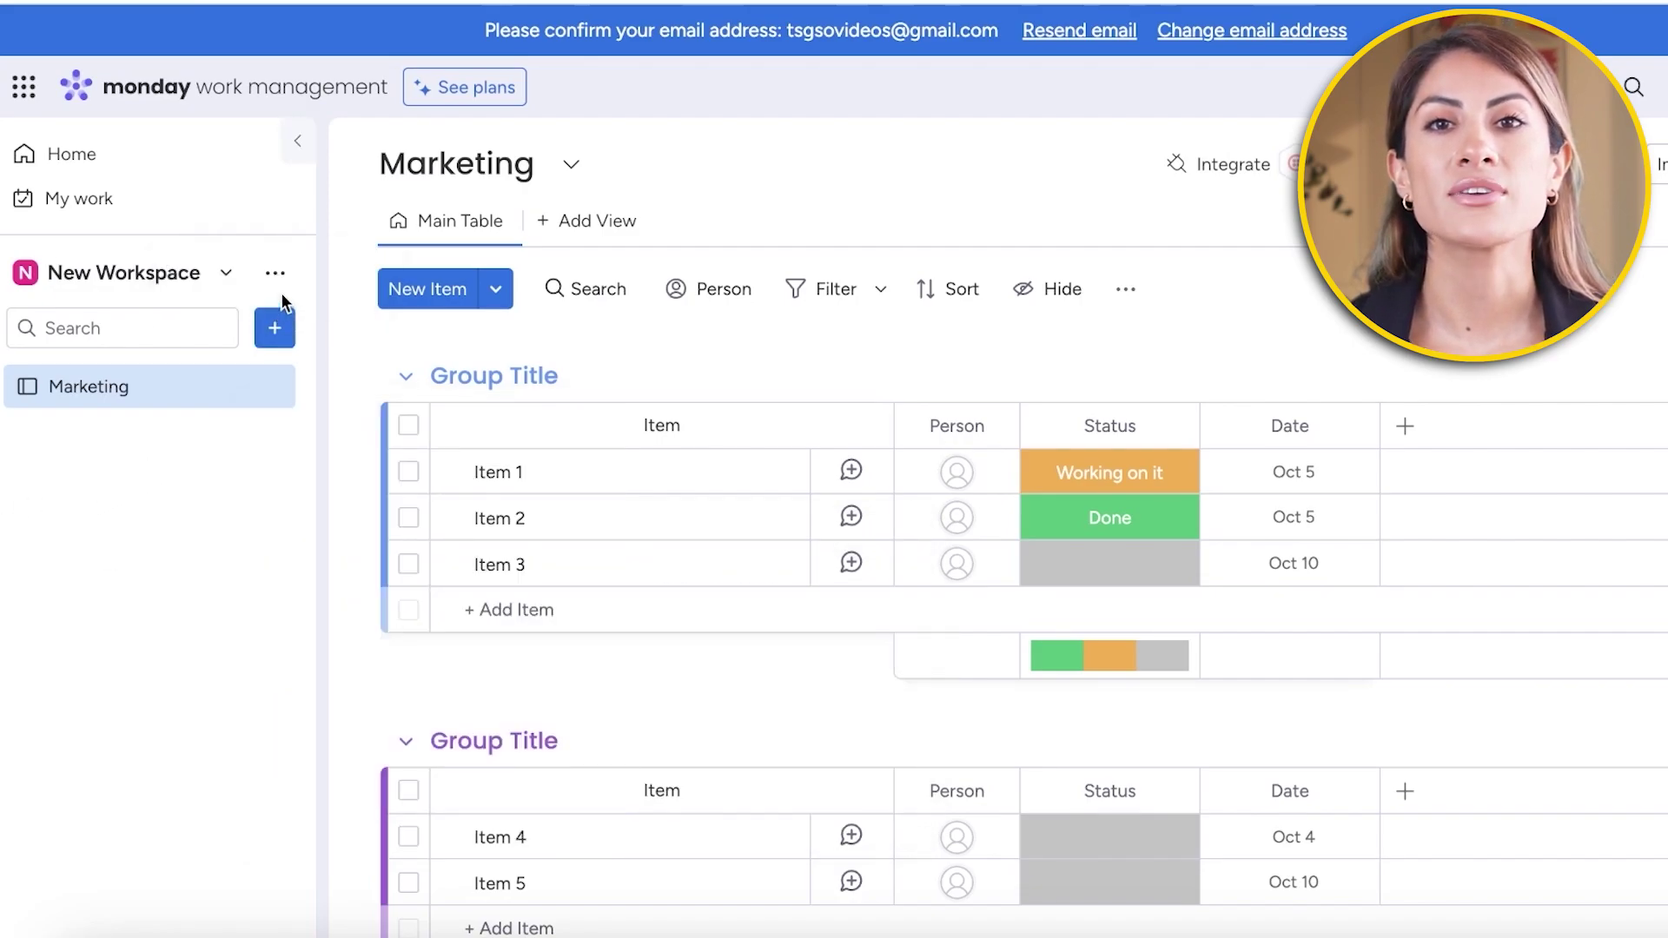
Review the item types that can be added to New Workspace and the workspace's management options.
click(276, 322)
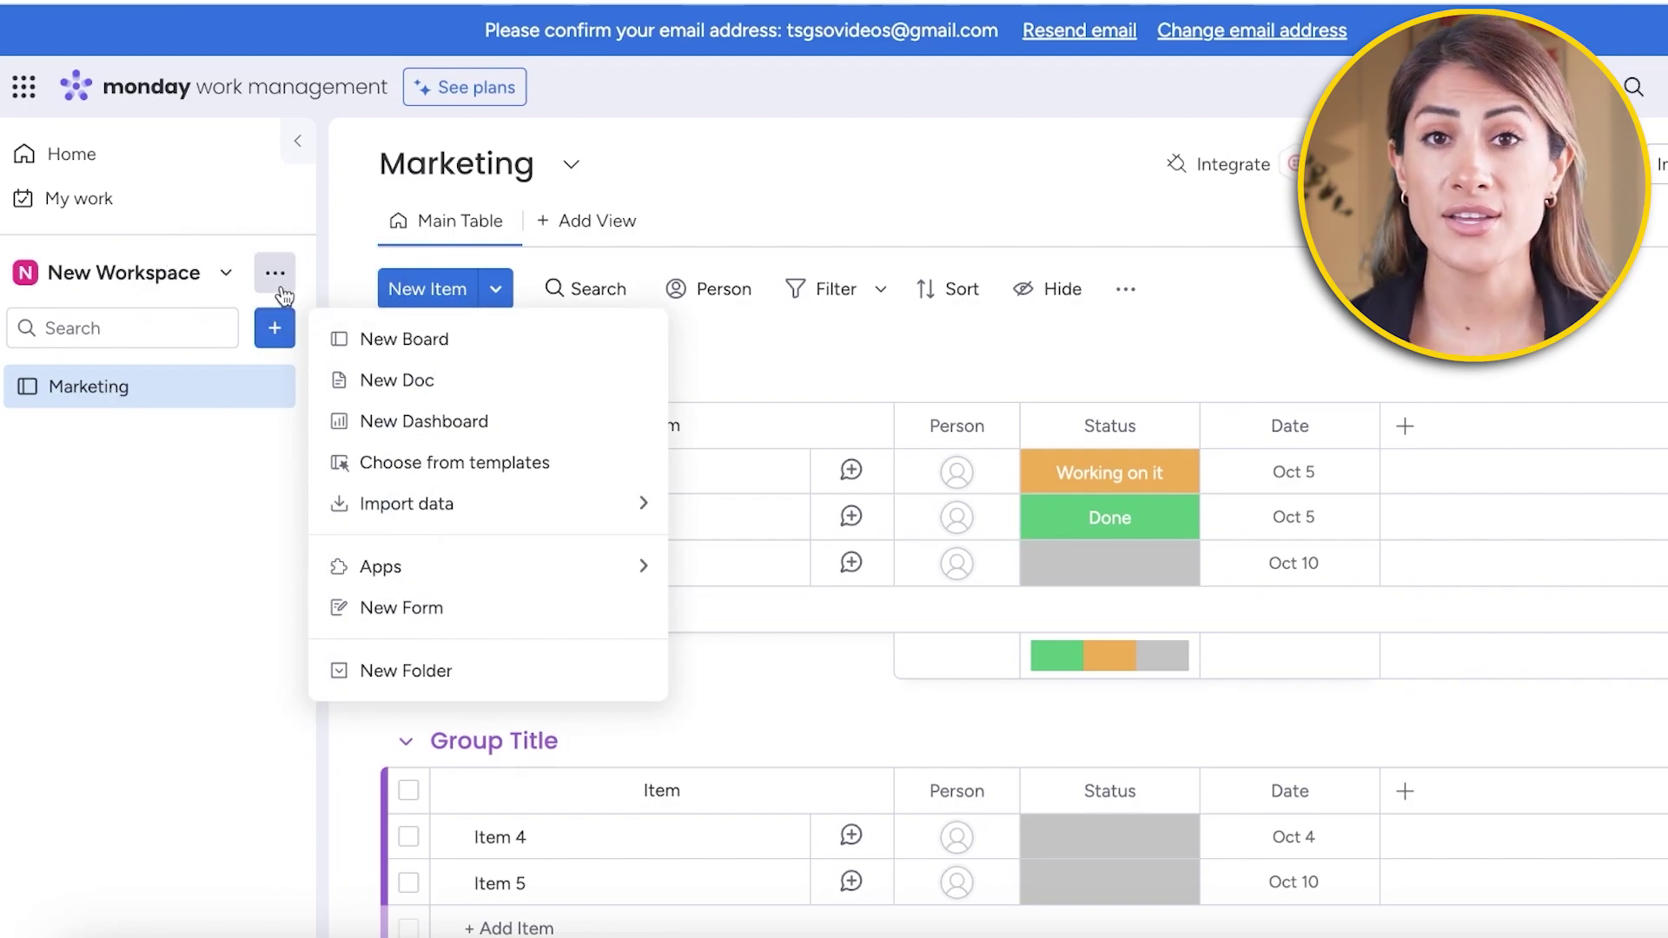
click(275, 274)
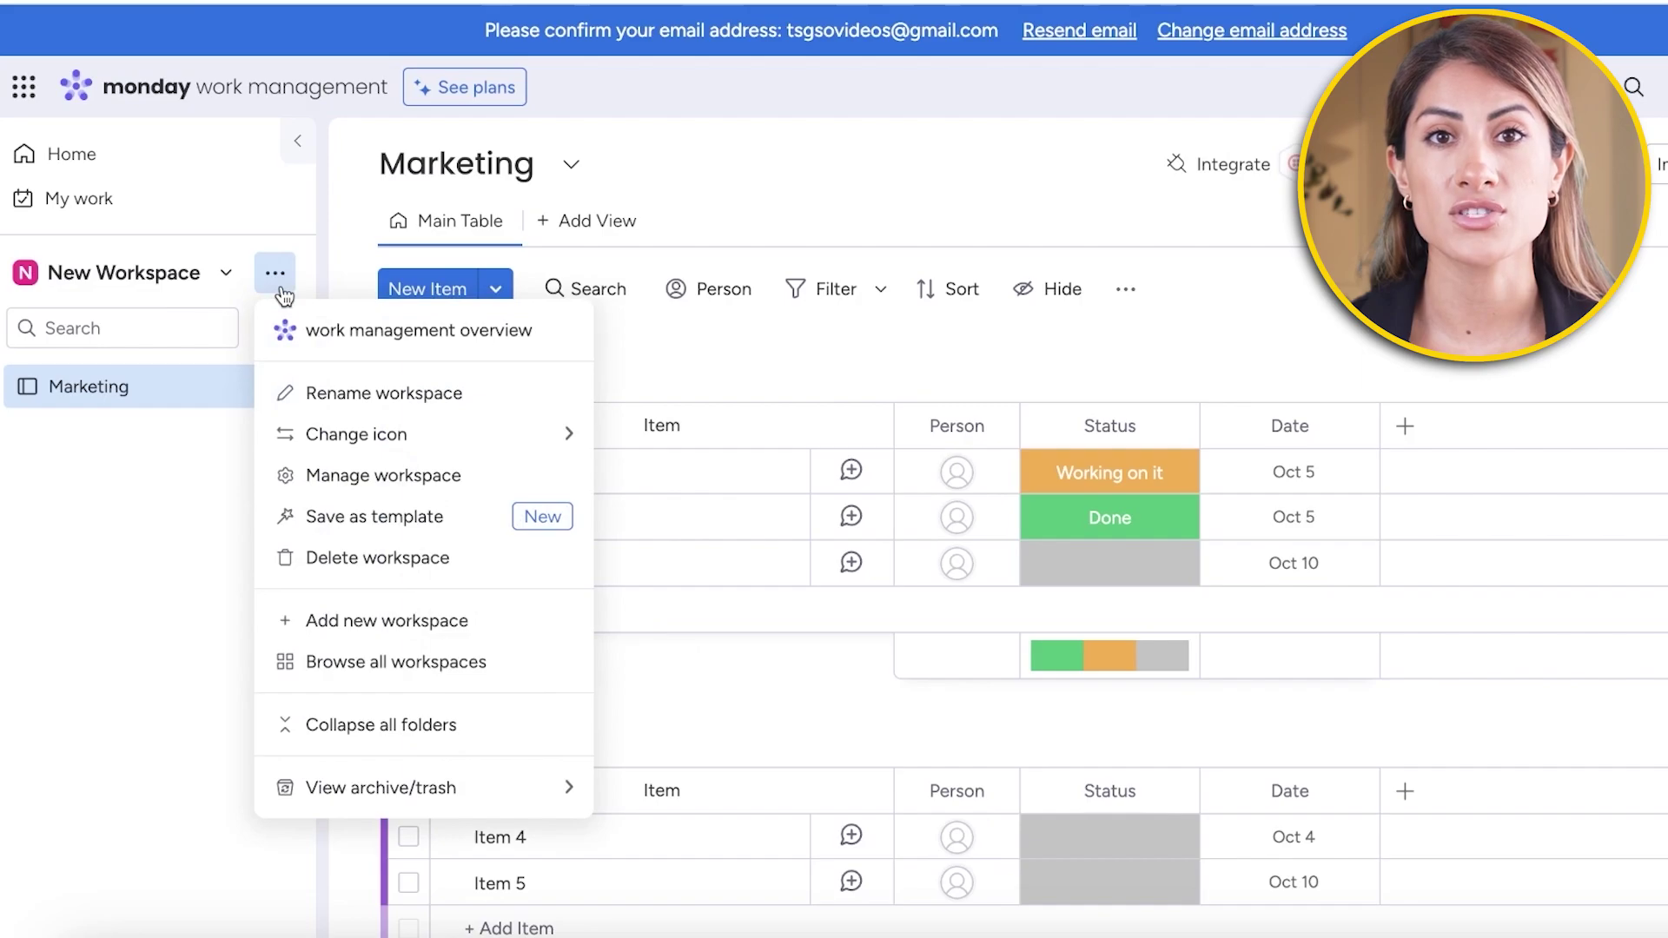
click(772, 641)
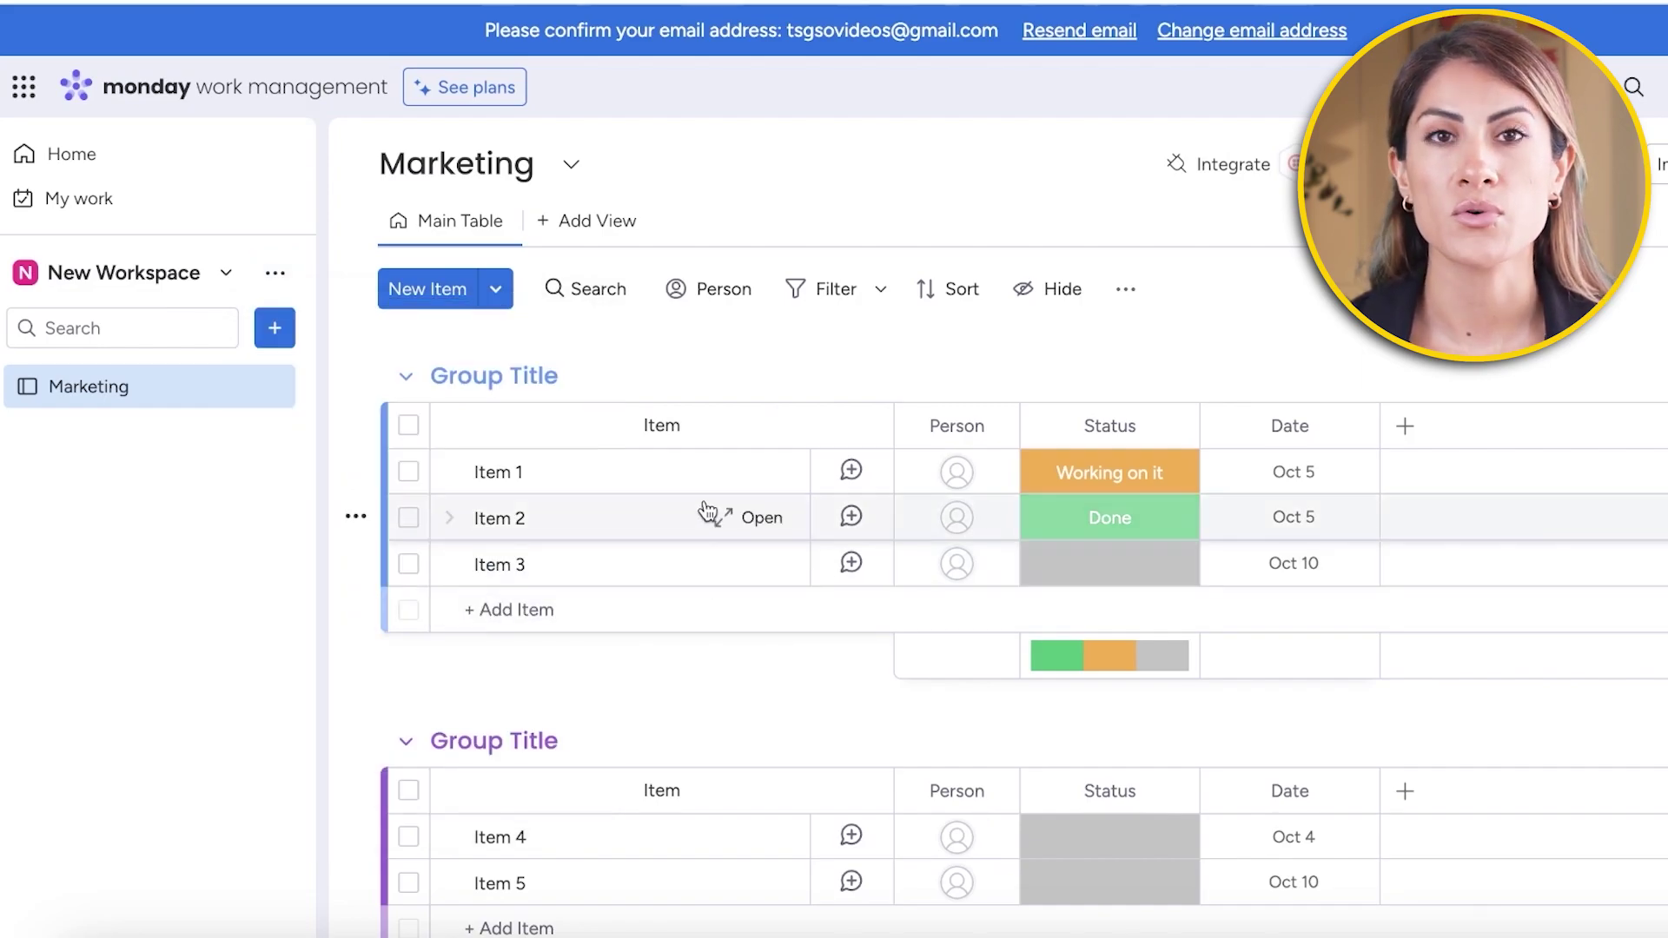
Add two folders named Client A and Client B to New Workspace.
click(274, 328)
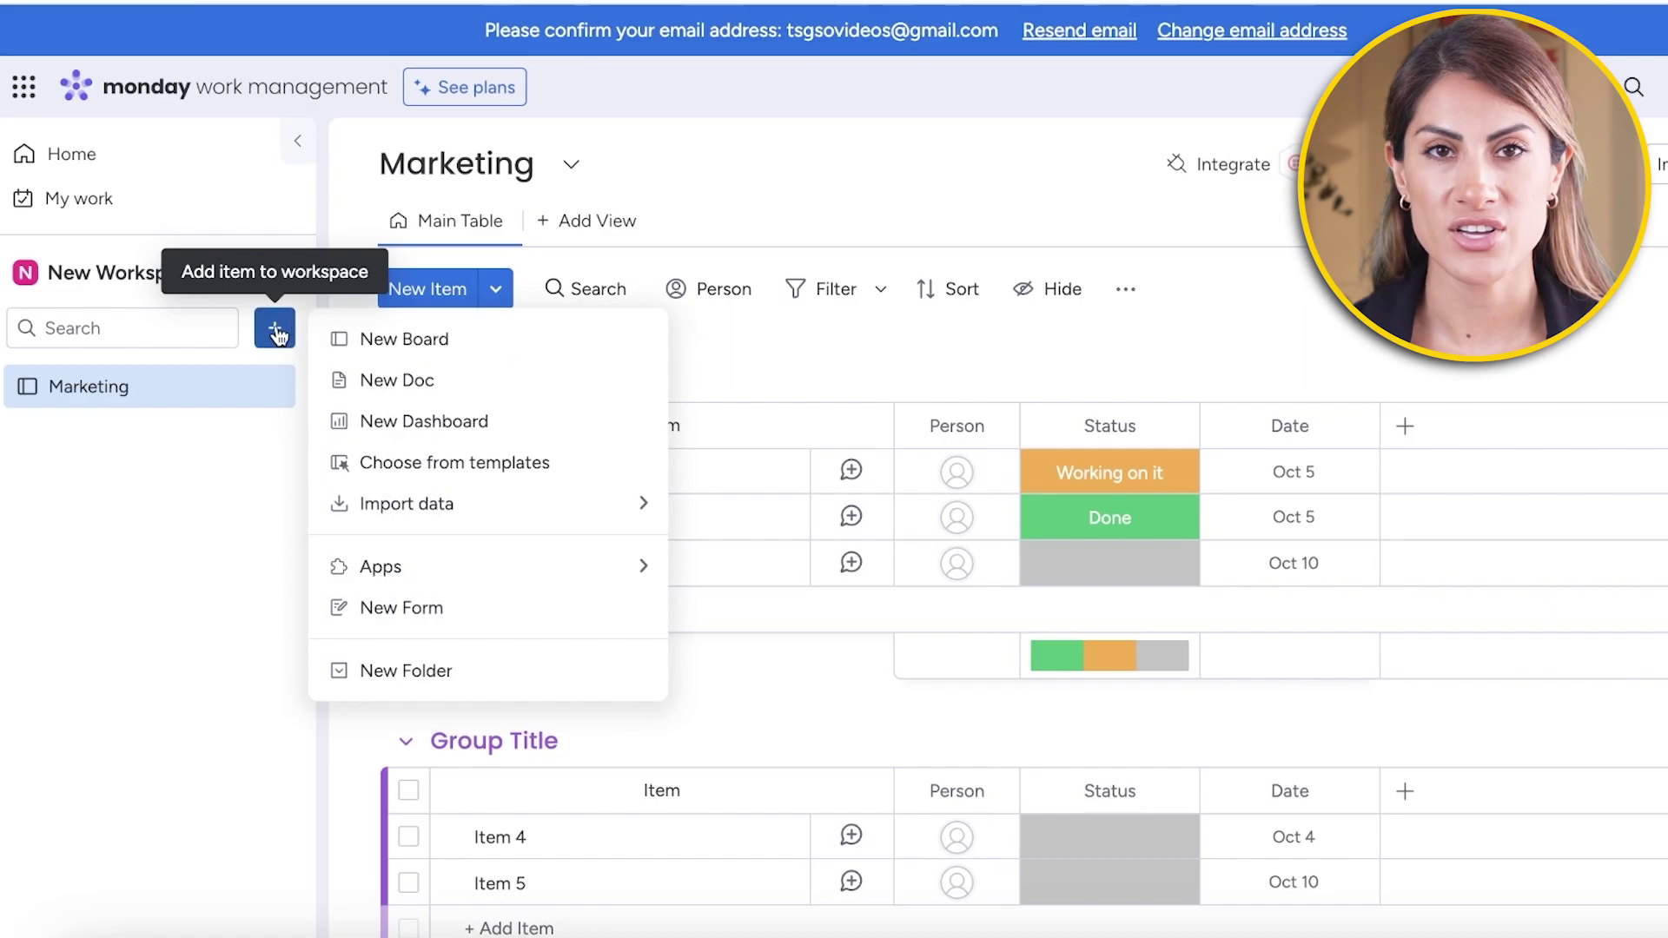
click(380, 671)
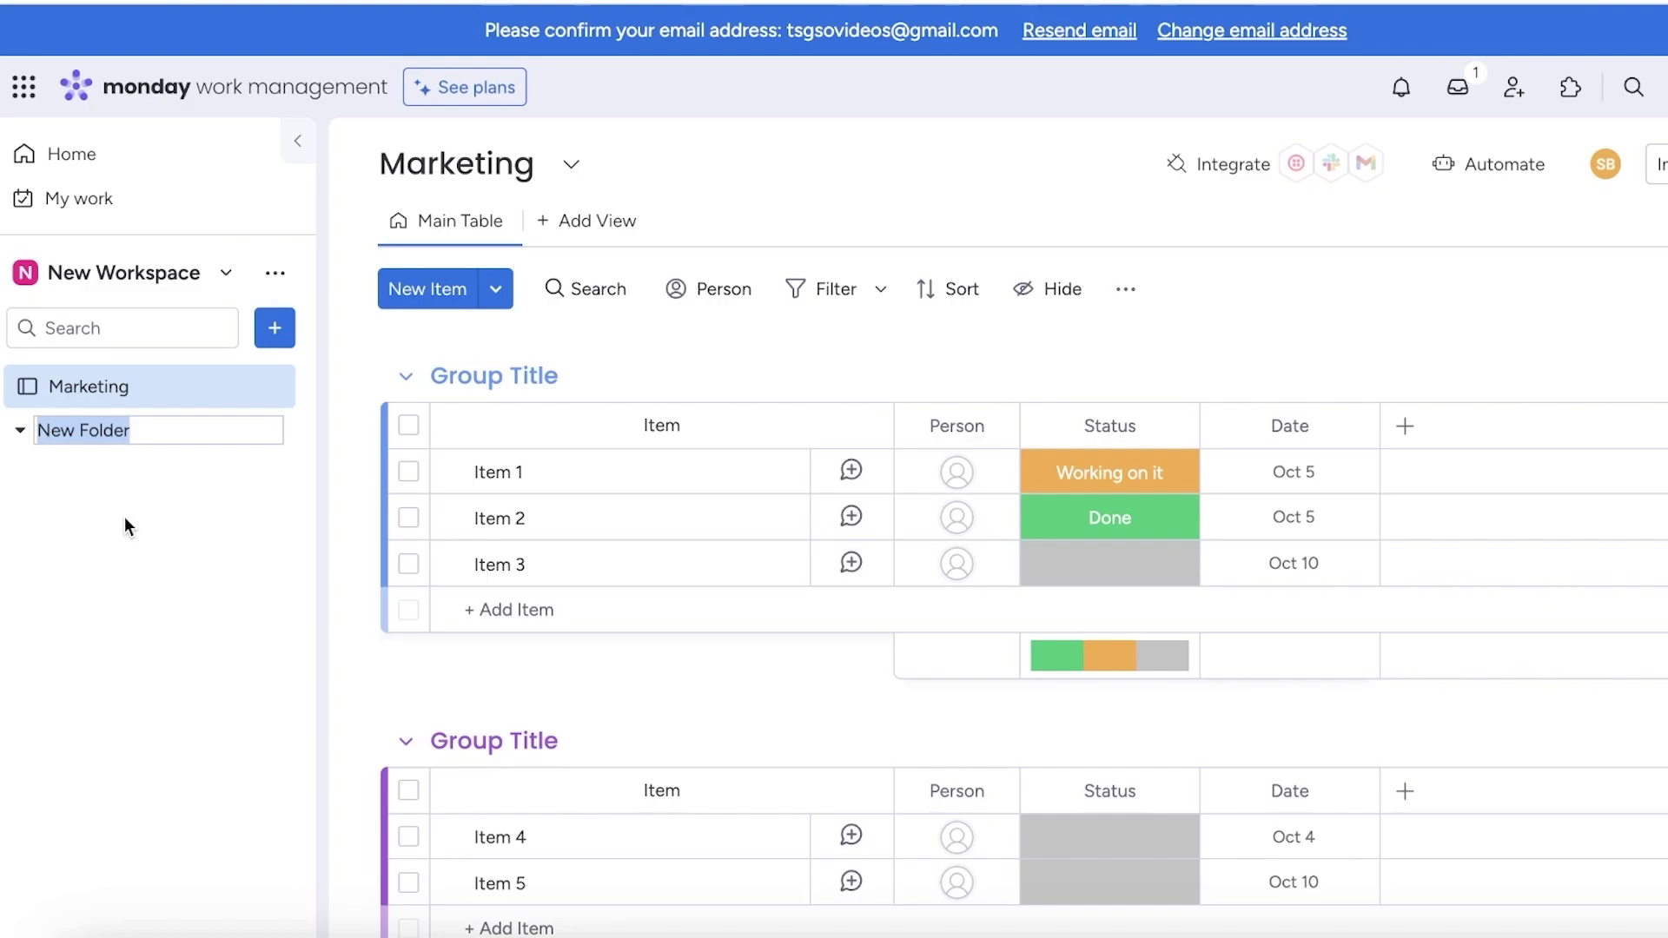
text(Client A)
key(Return)
click(274, 327)
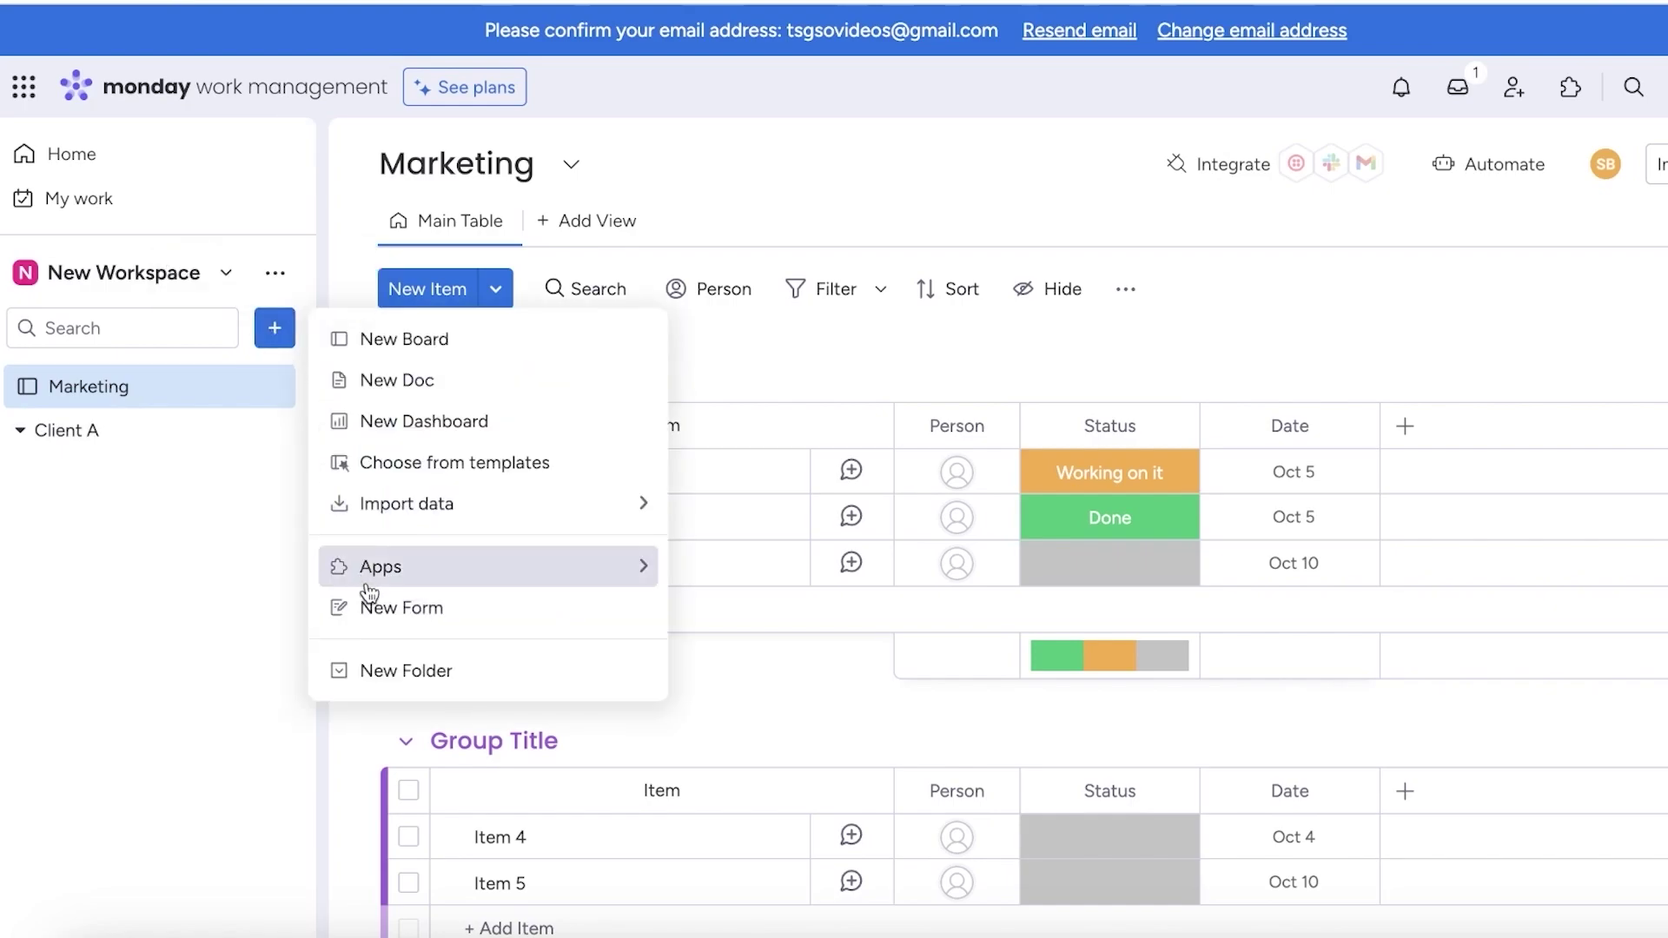
click(385, 664)
text(Client B)
key(Return)
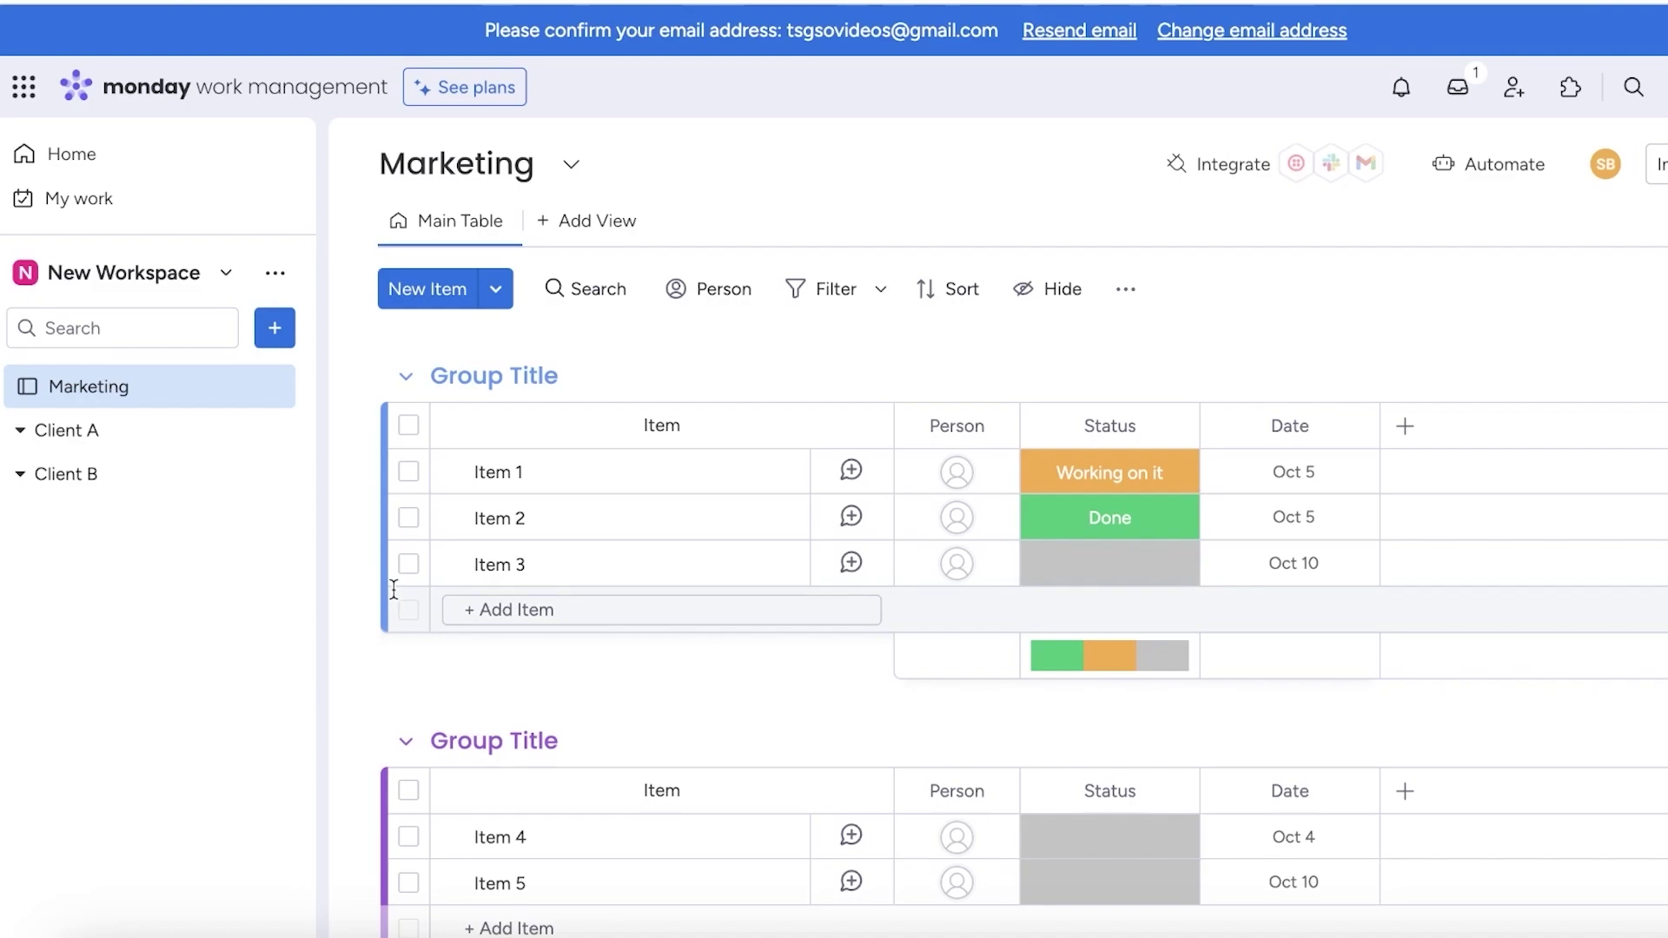
Add a folder named Sales CRM to New Workspace and move the Marketing board into it.
click(275, 327)
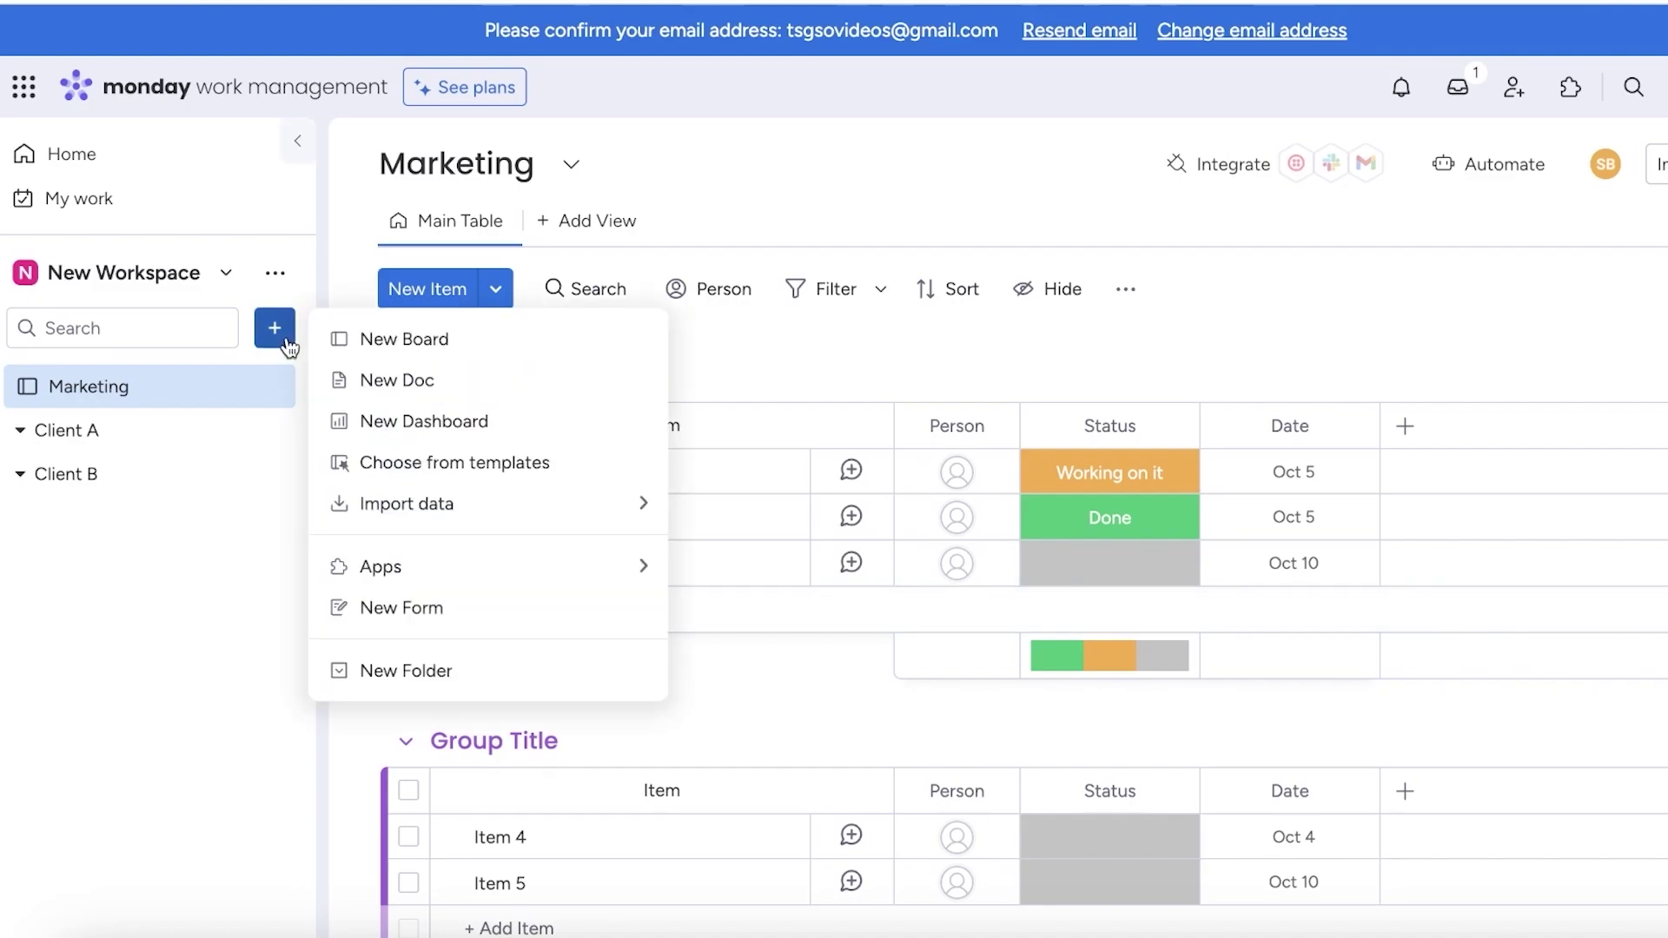
click(379, 671)
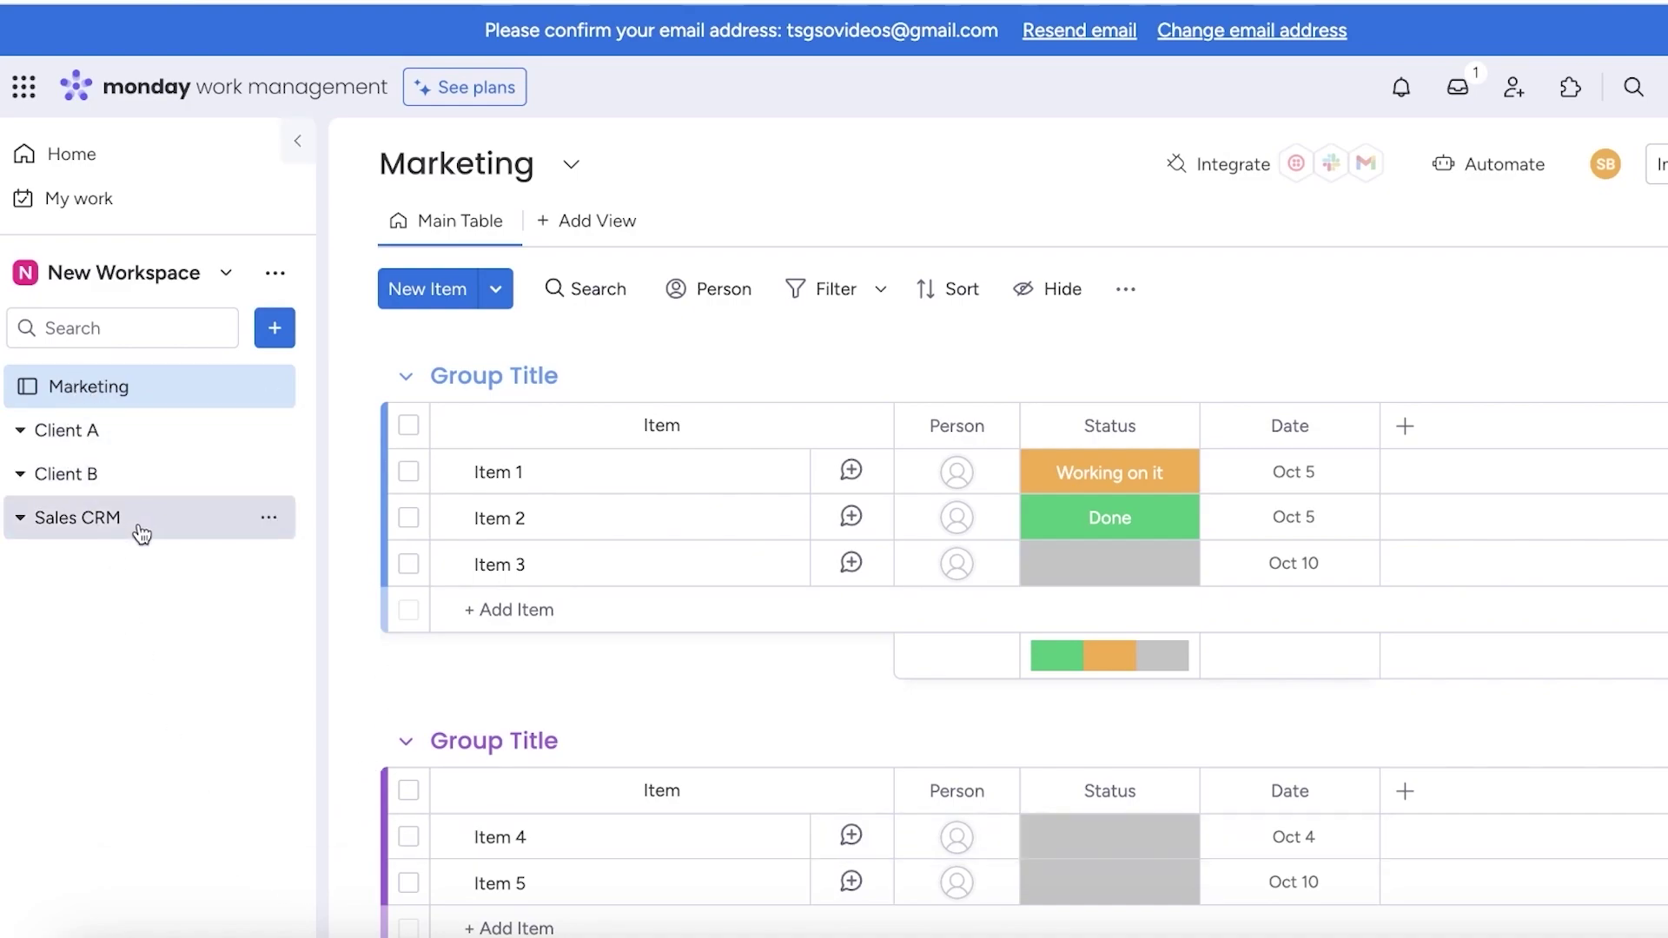
drag(11, 386, 78, 531)
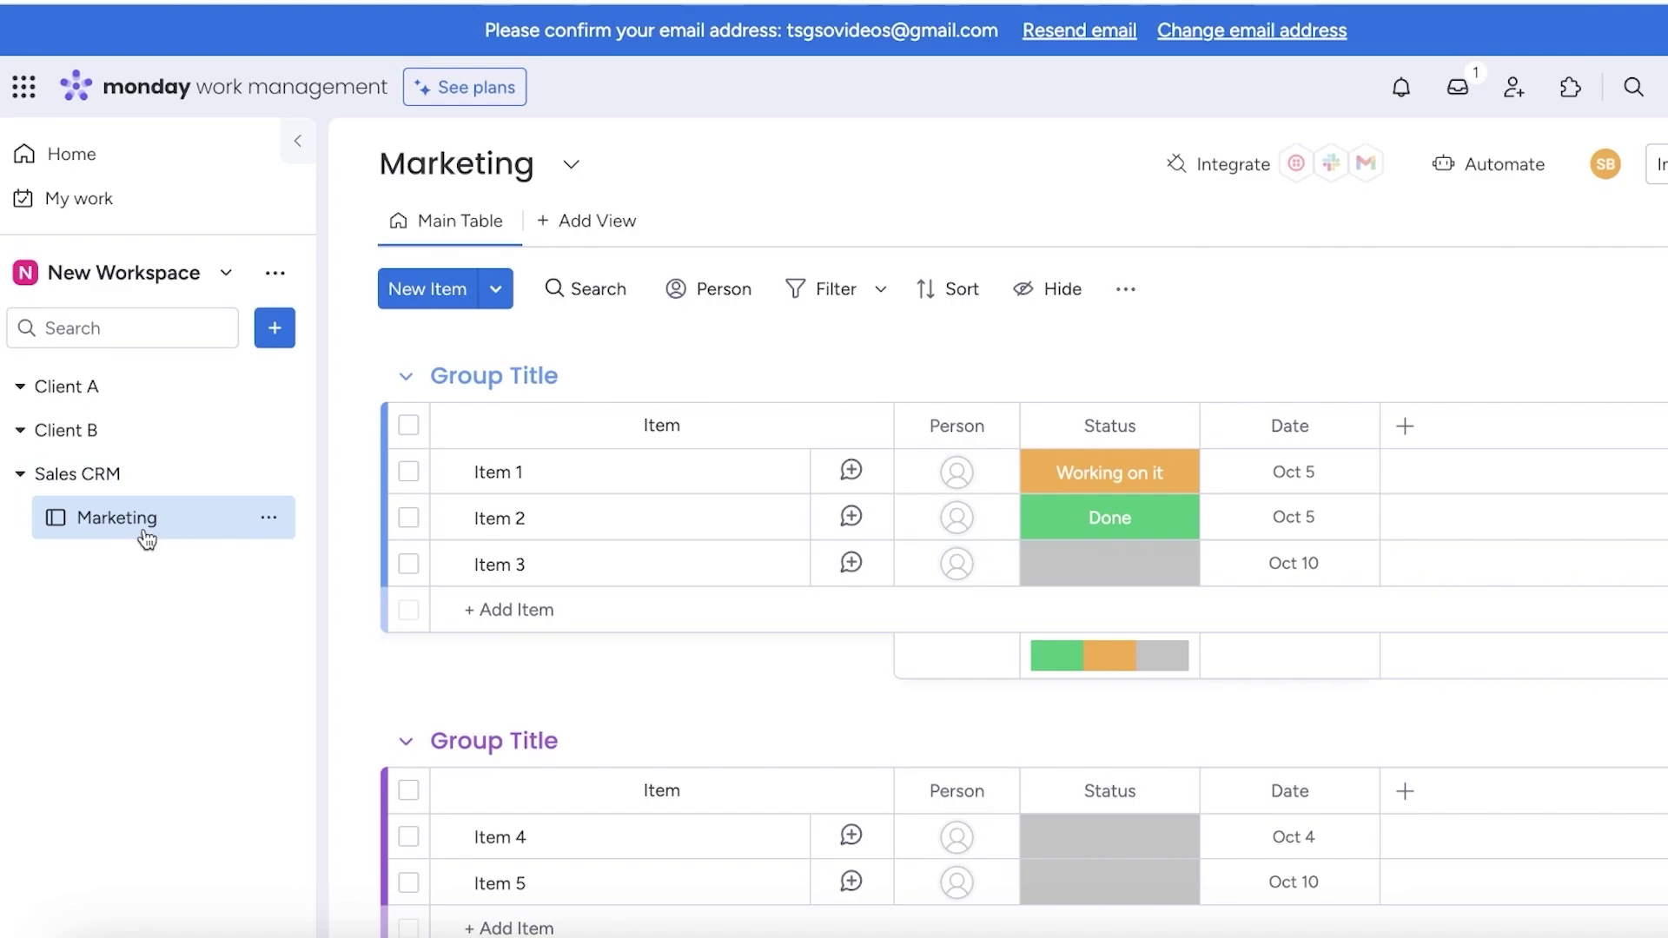
click(96, 485)
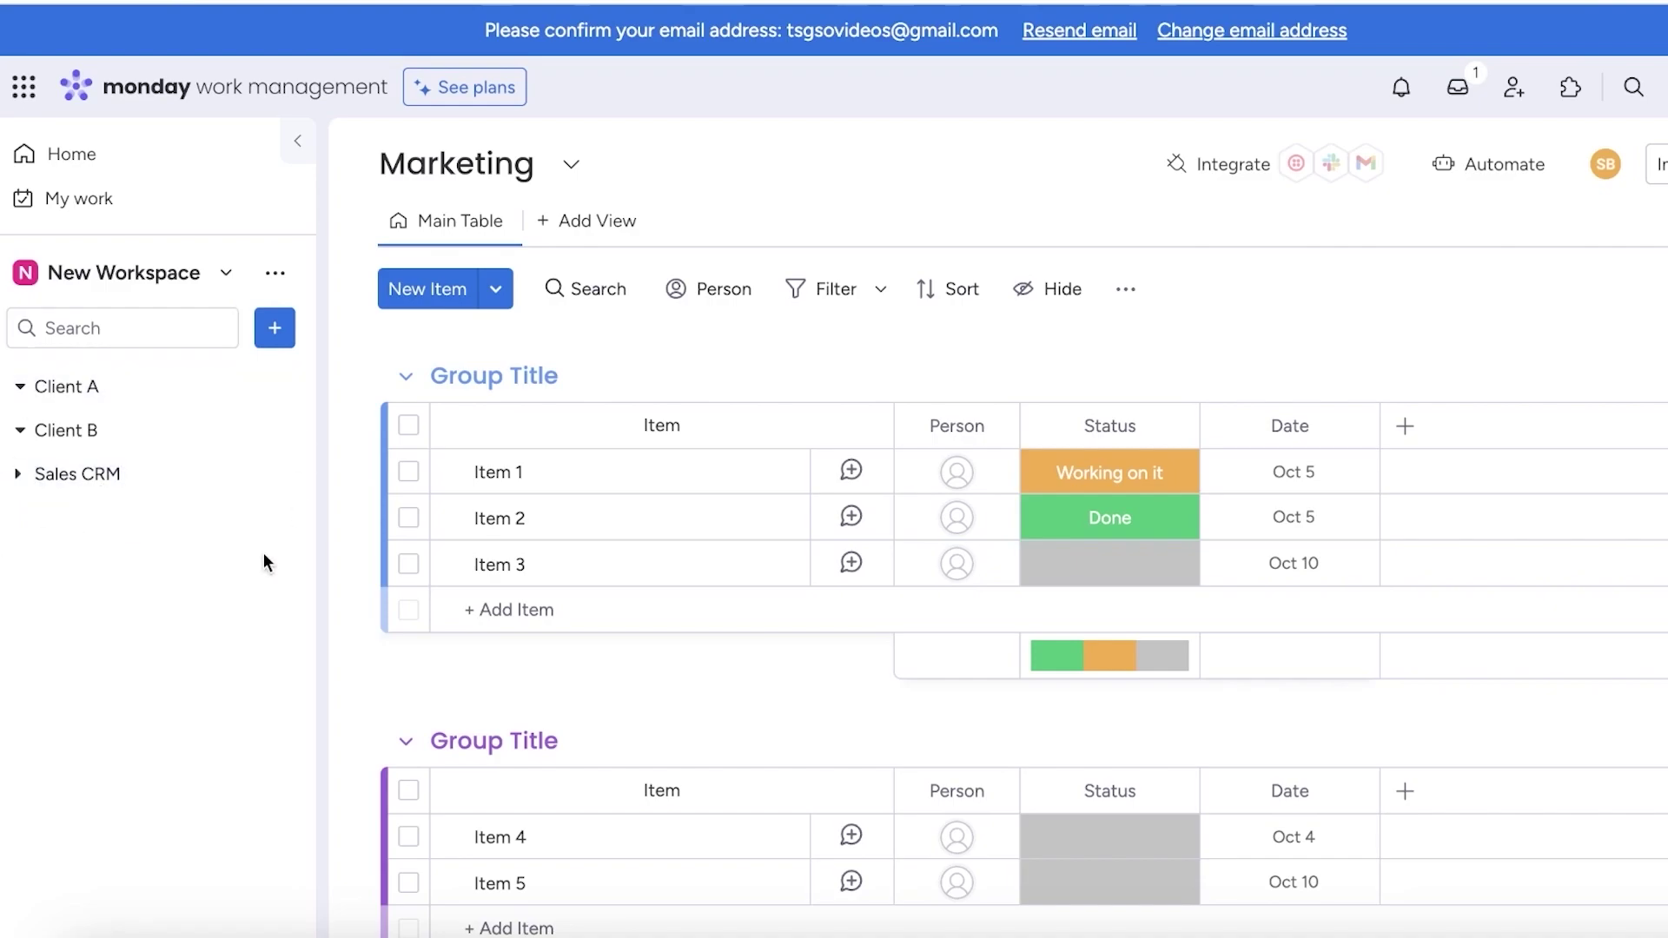
click(63, 488)
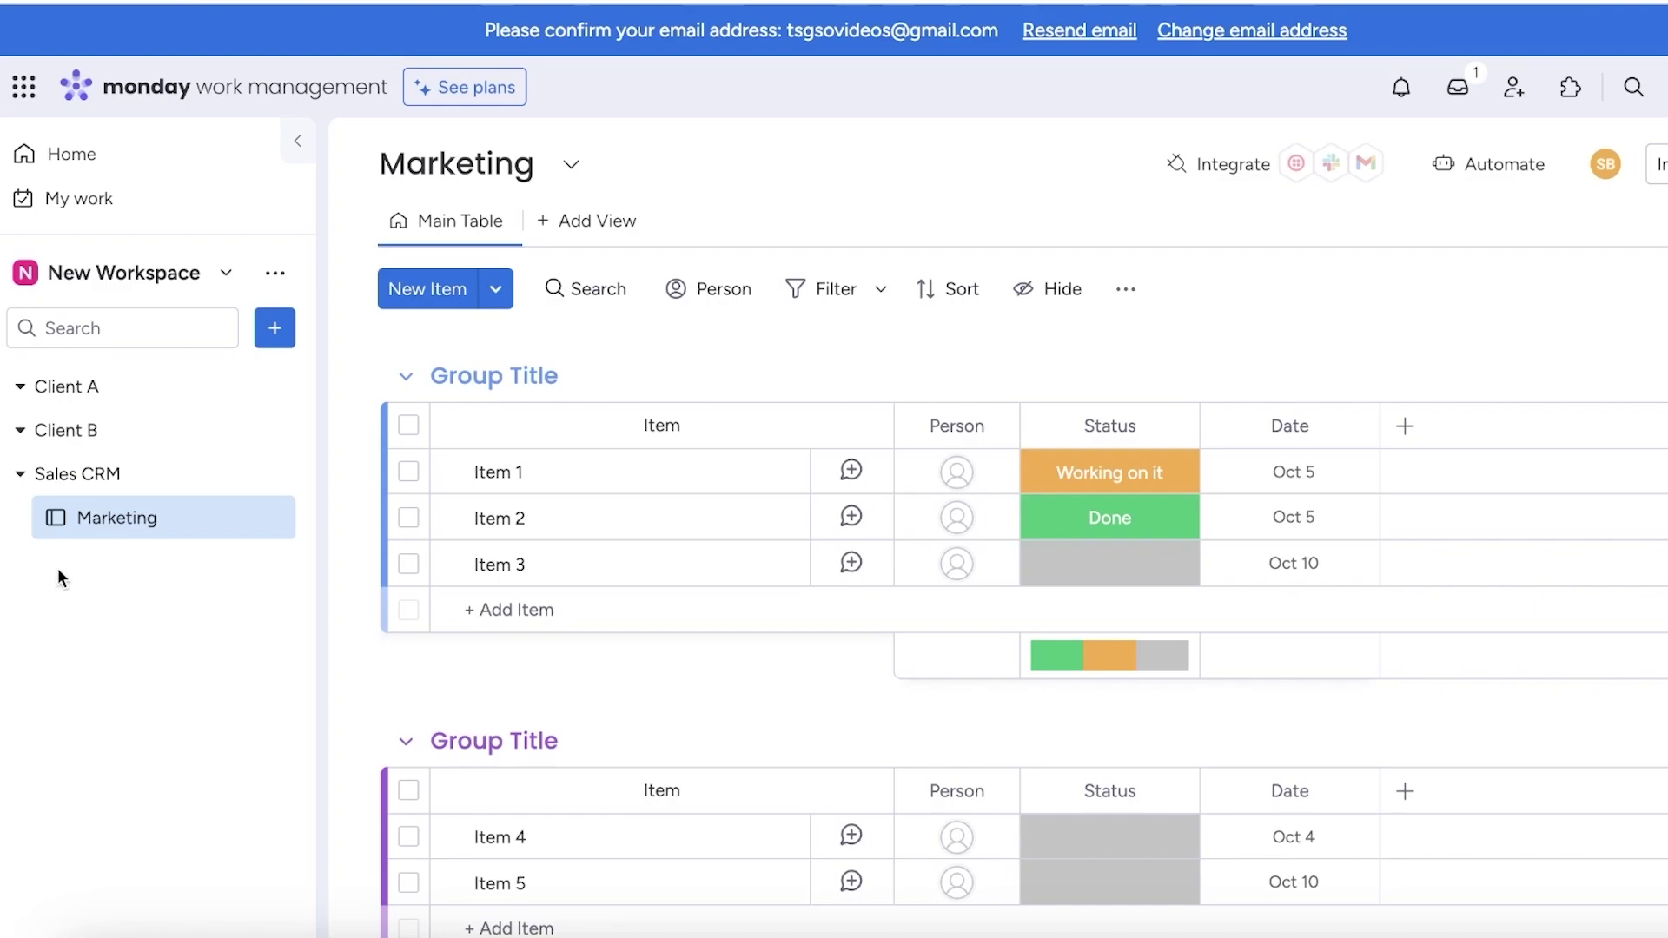
Create a board named Content for Sales inside the Sales CRM folder, with Main privacy and managing Items.
click(276, 330)
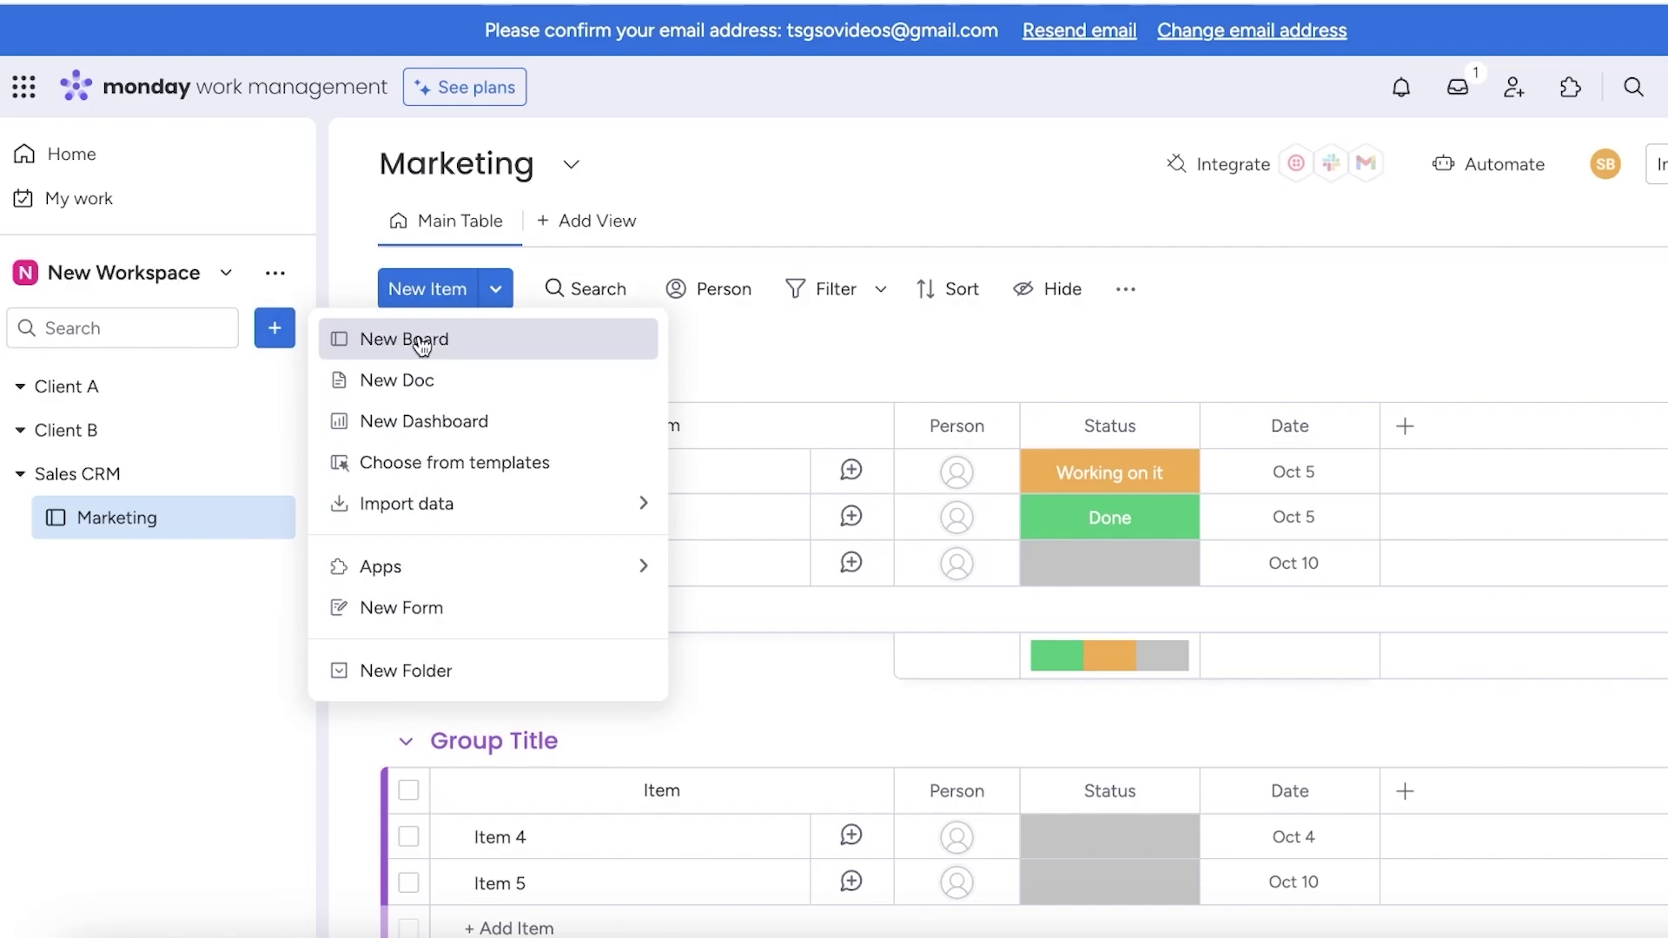
key(Escape)
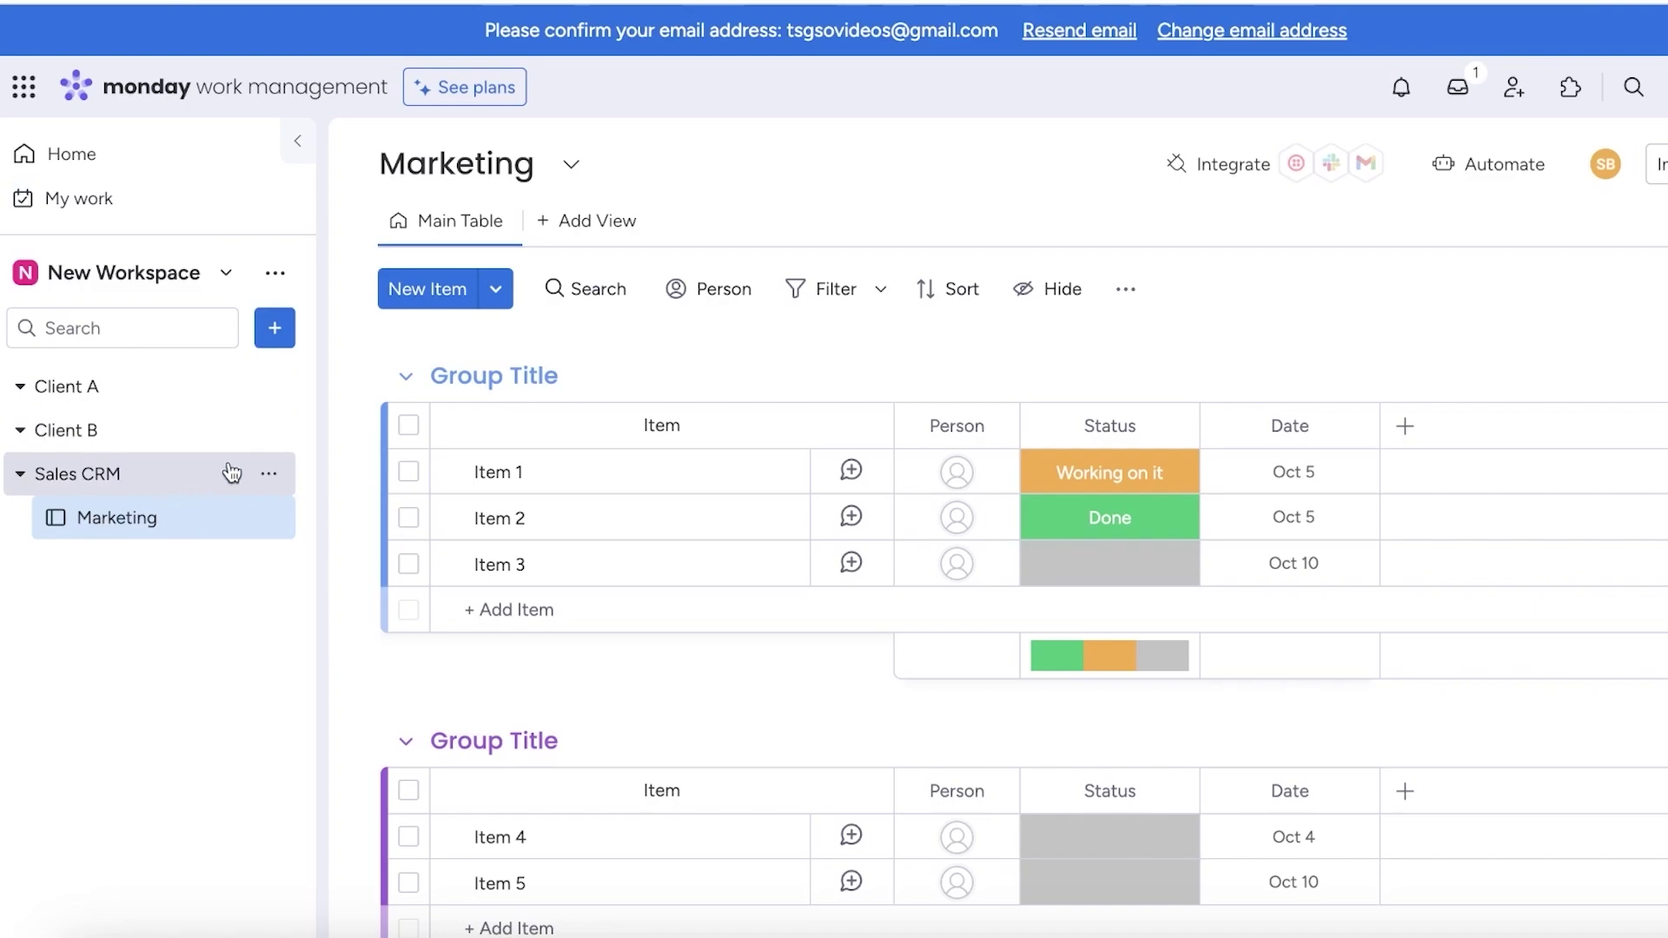
click(269, 474)
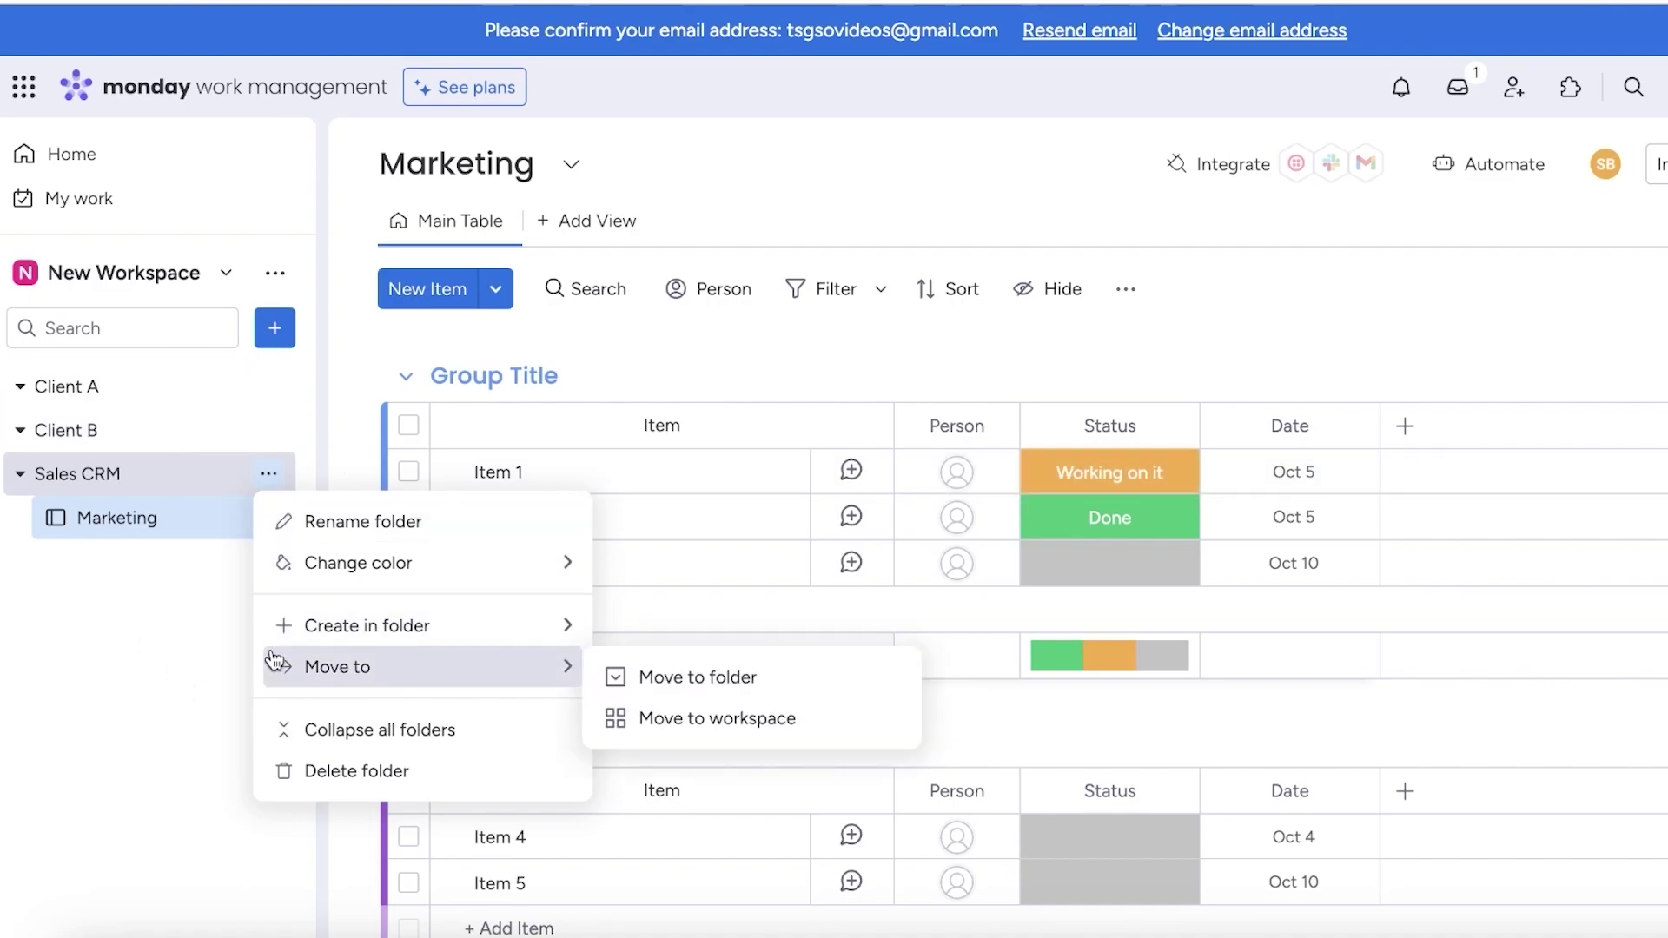
mouse_move(314, 632)
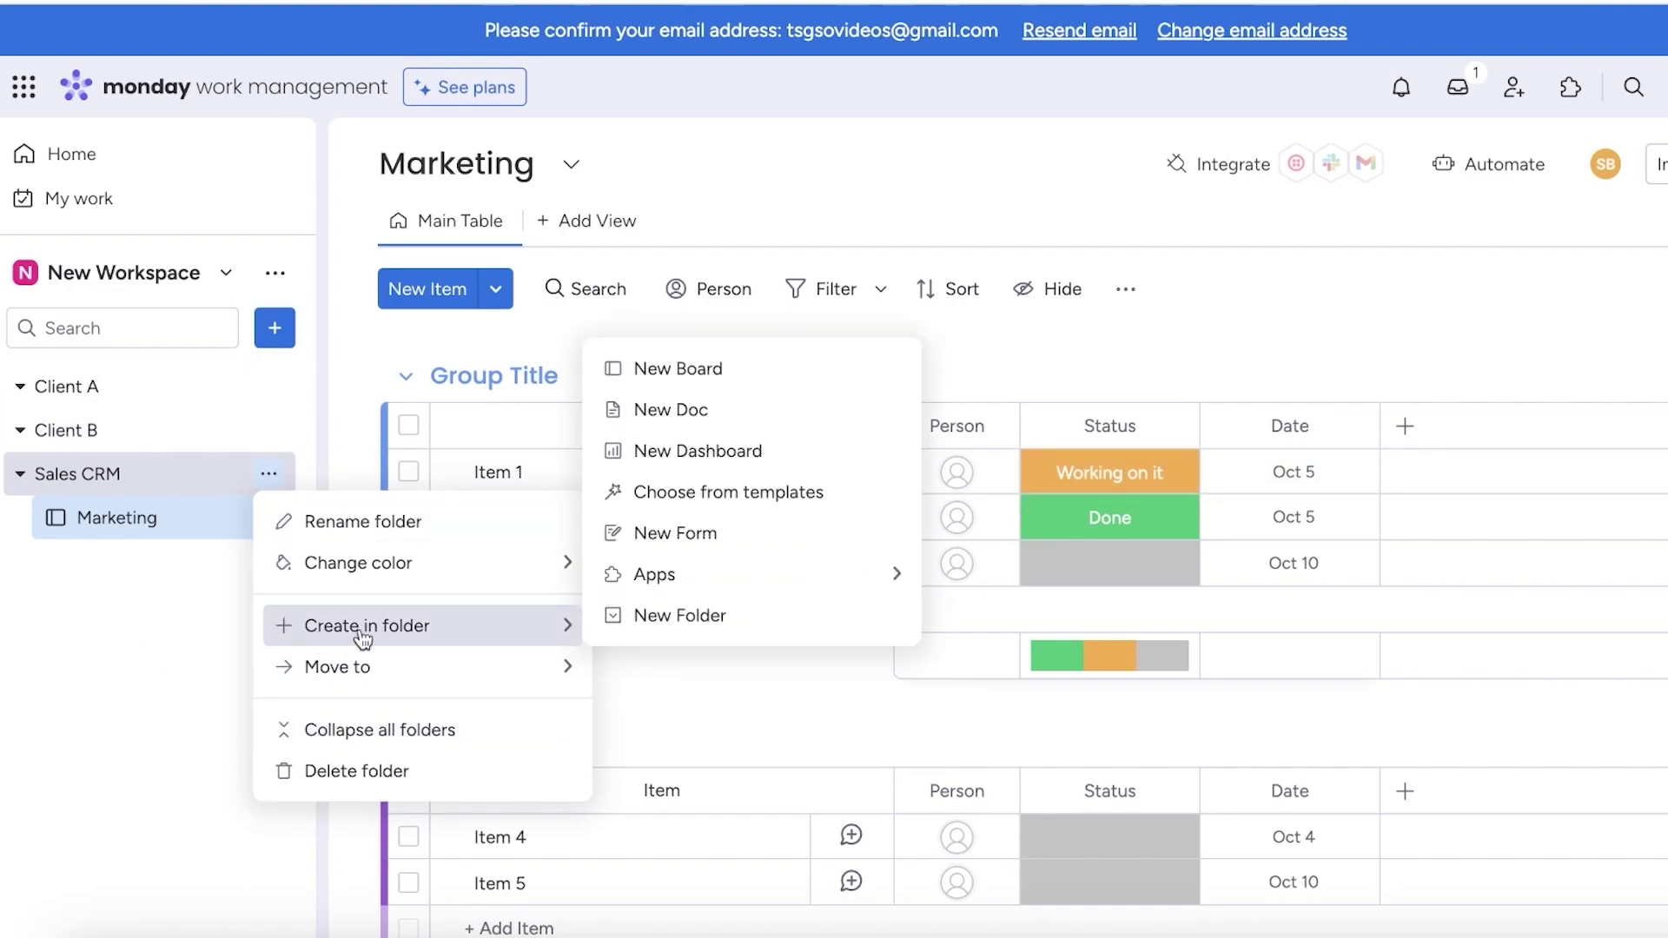
click(710, 373)
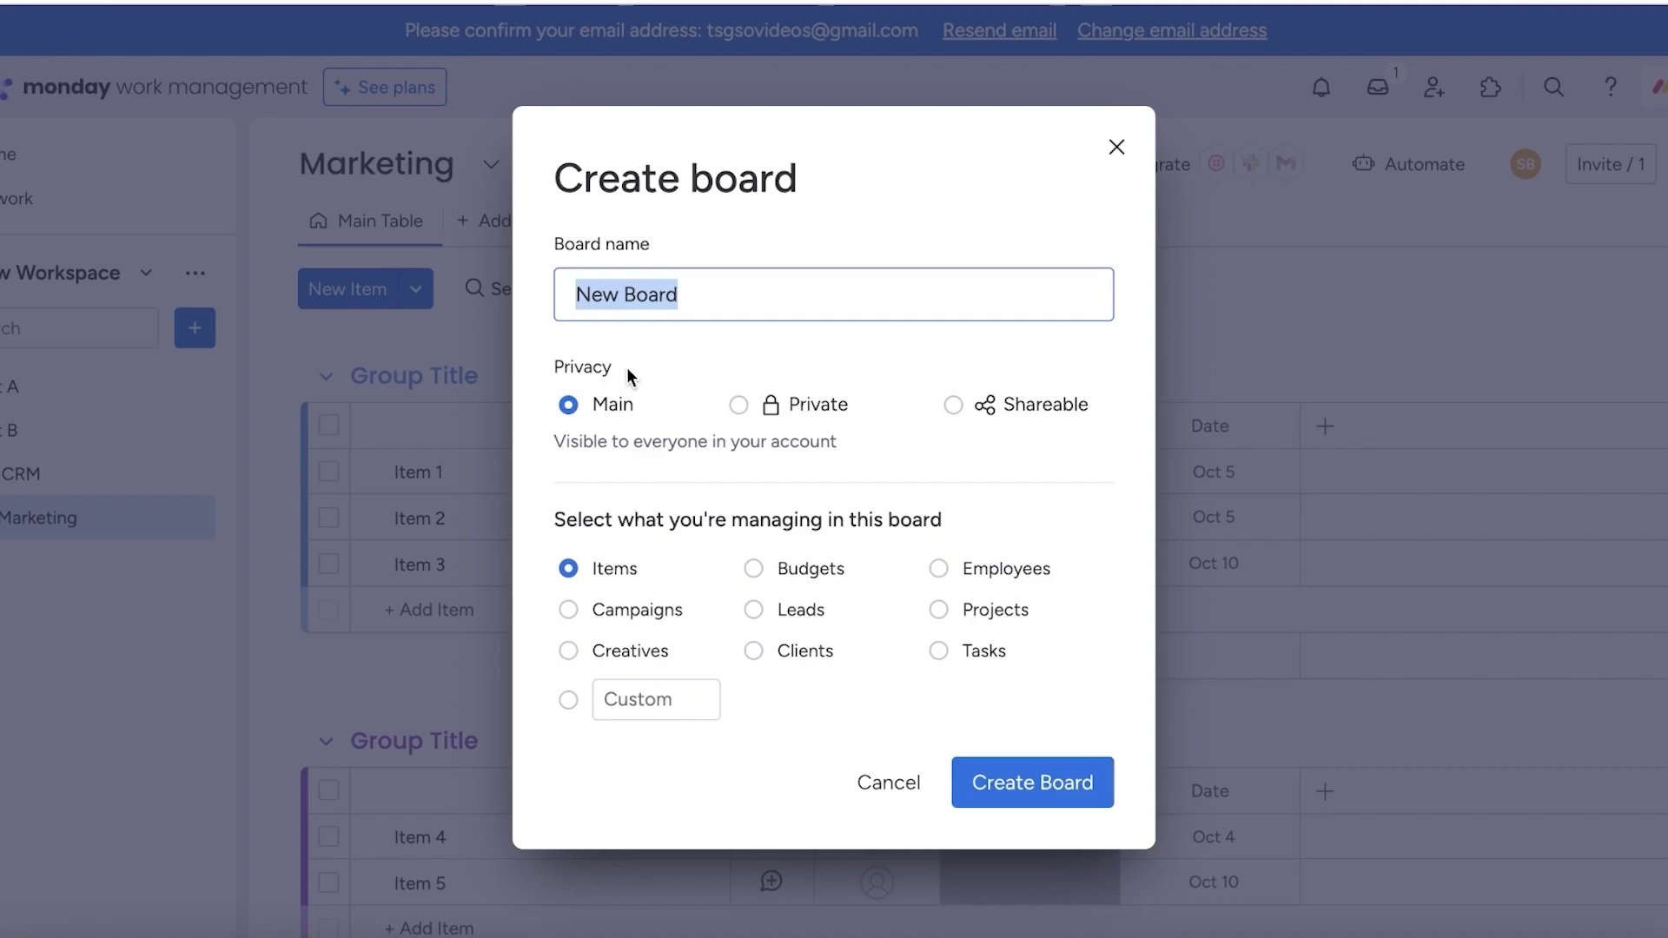
text(Content for Sales)
key(Return)
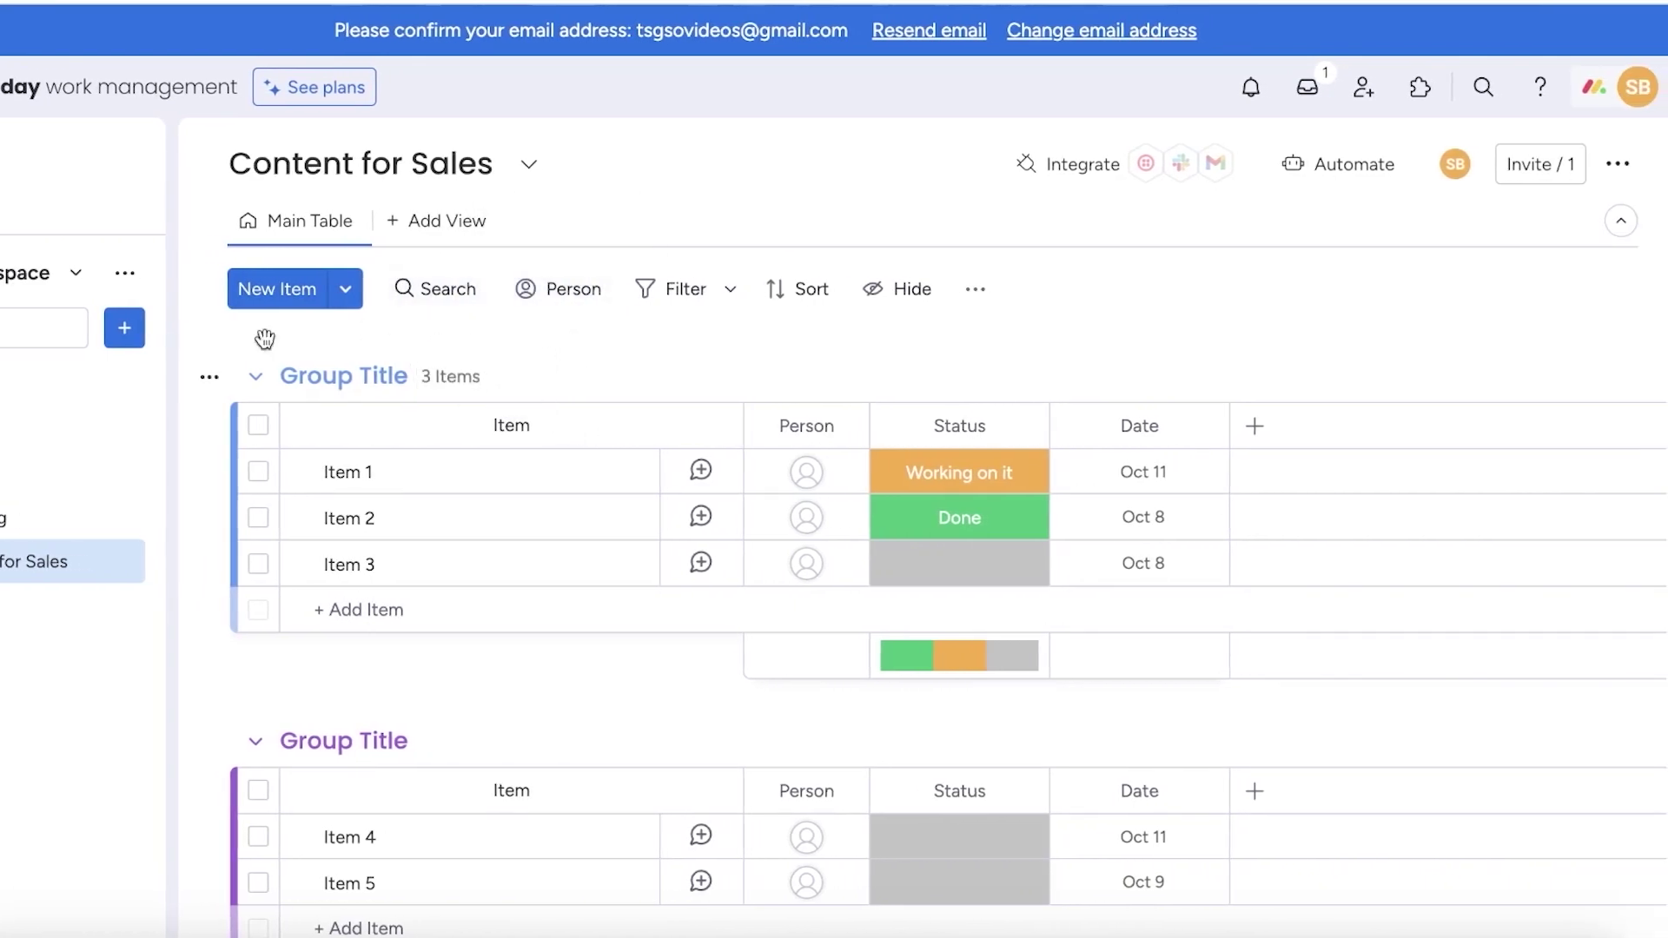
scroll(741, 507, down, 3)
scroll(1042, 478, up, 3)
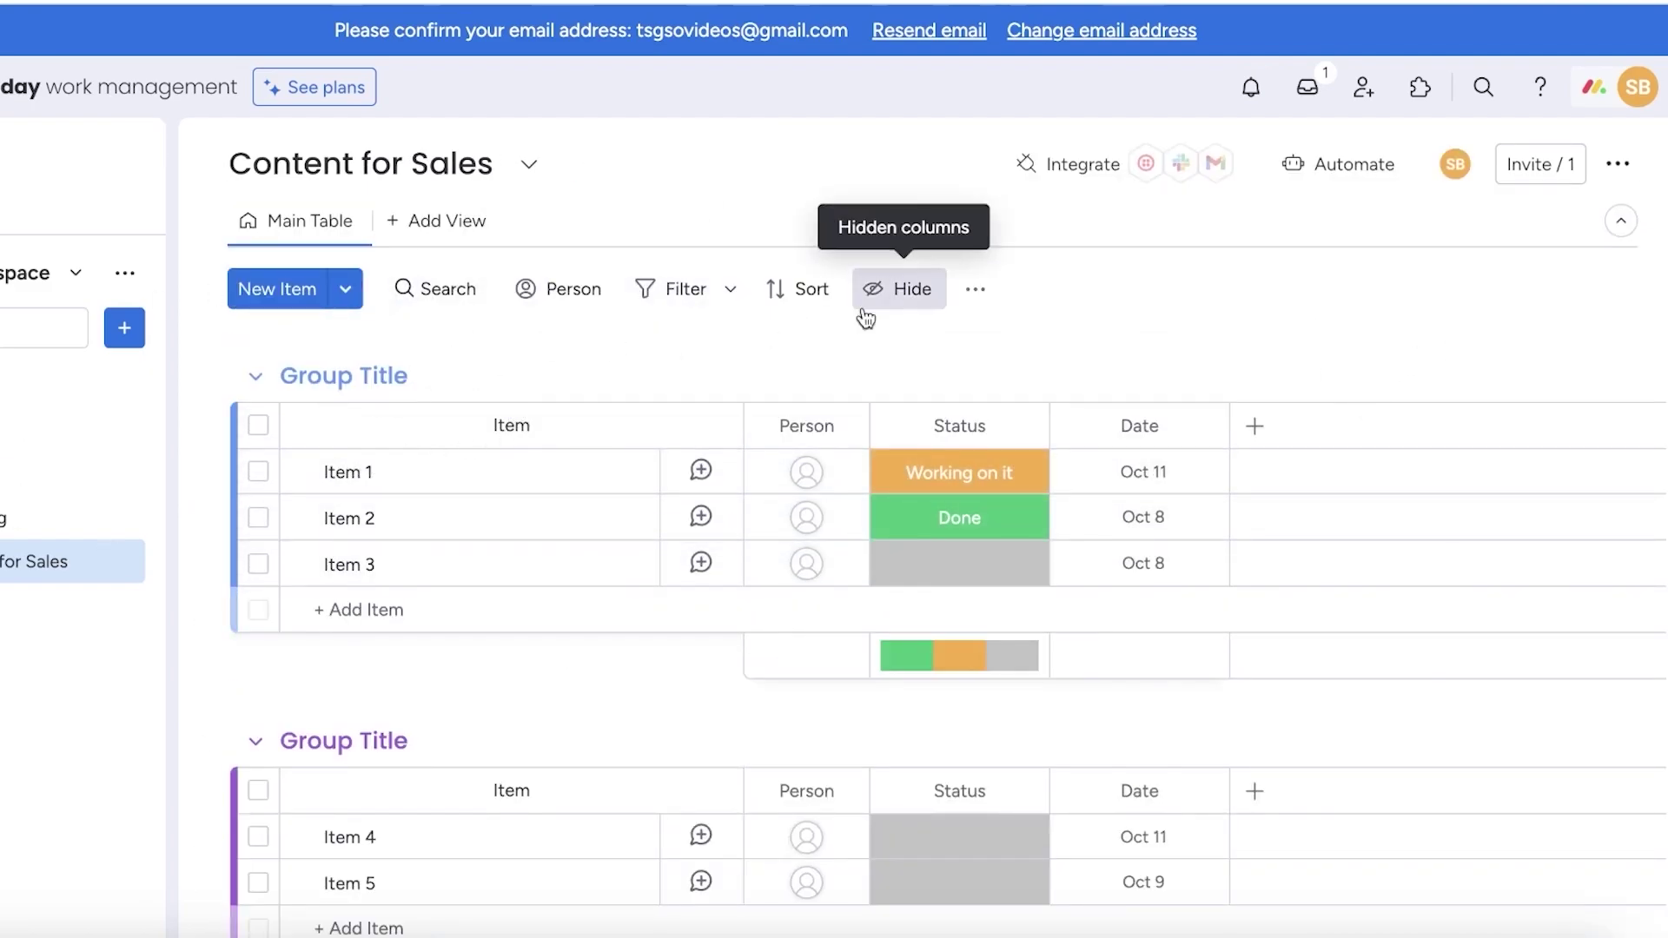
Add a new group below the two existing groups on the Content for Sales board.
scroll(387, 450, down, 3)
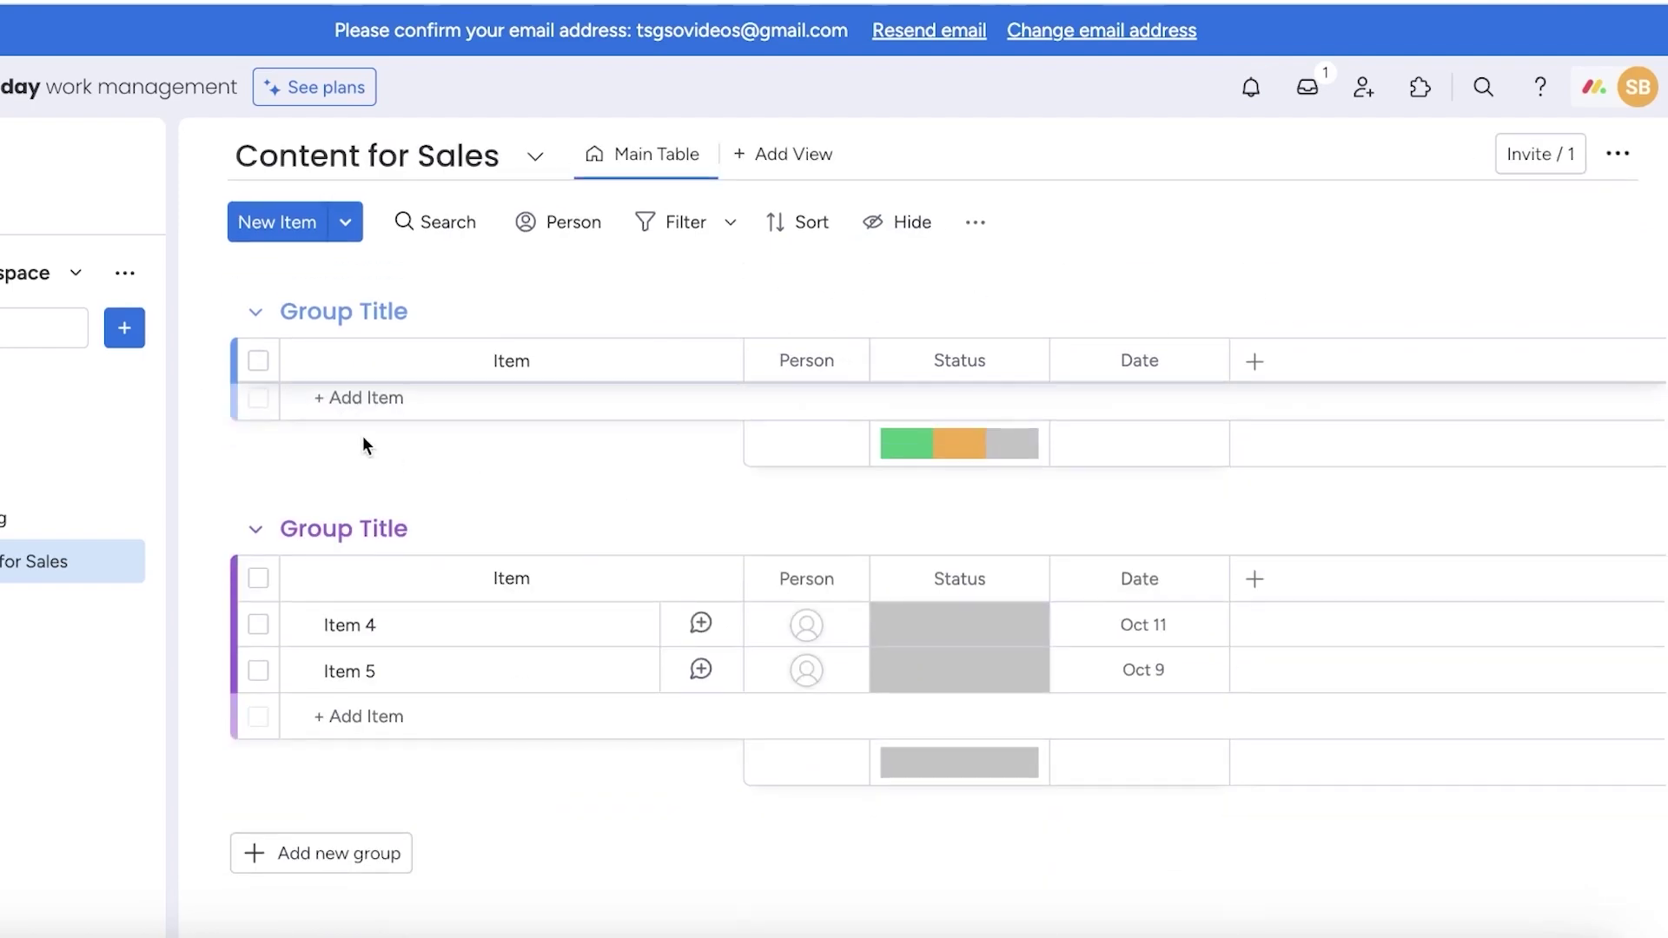
scroll(290, 813, up, 3)
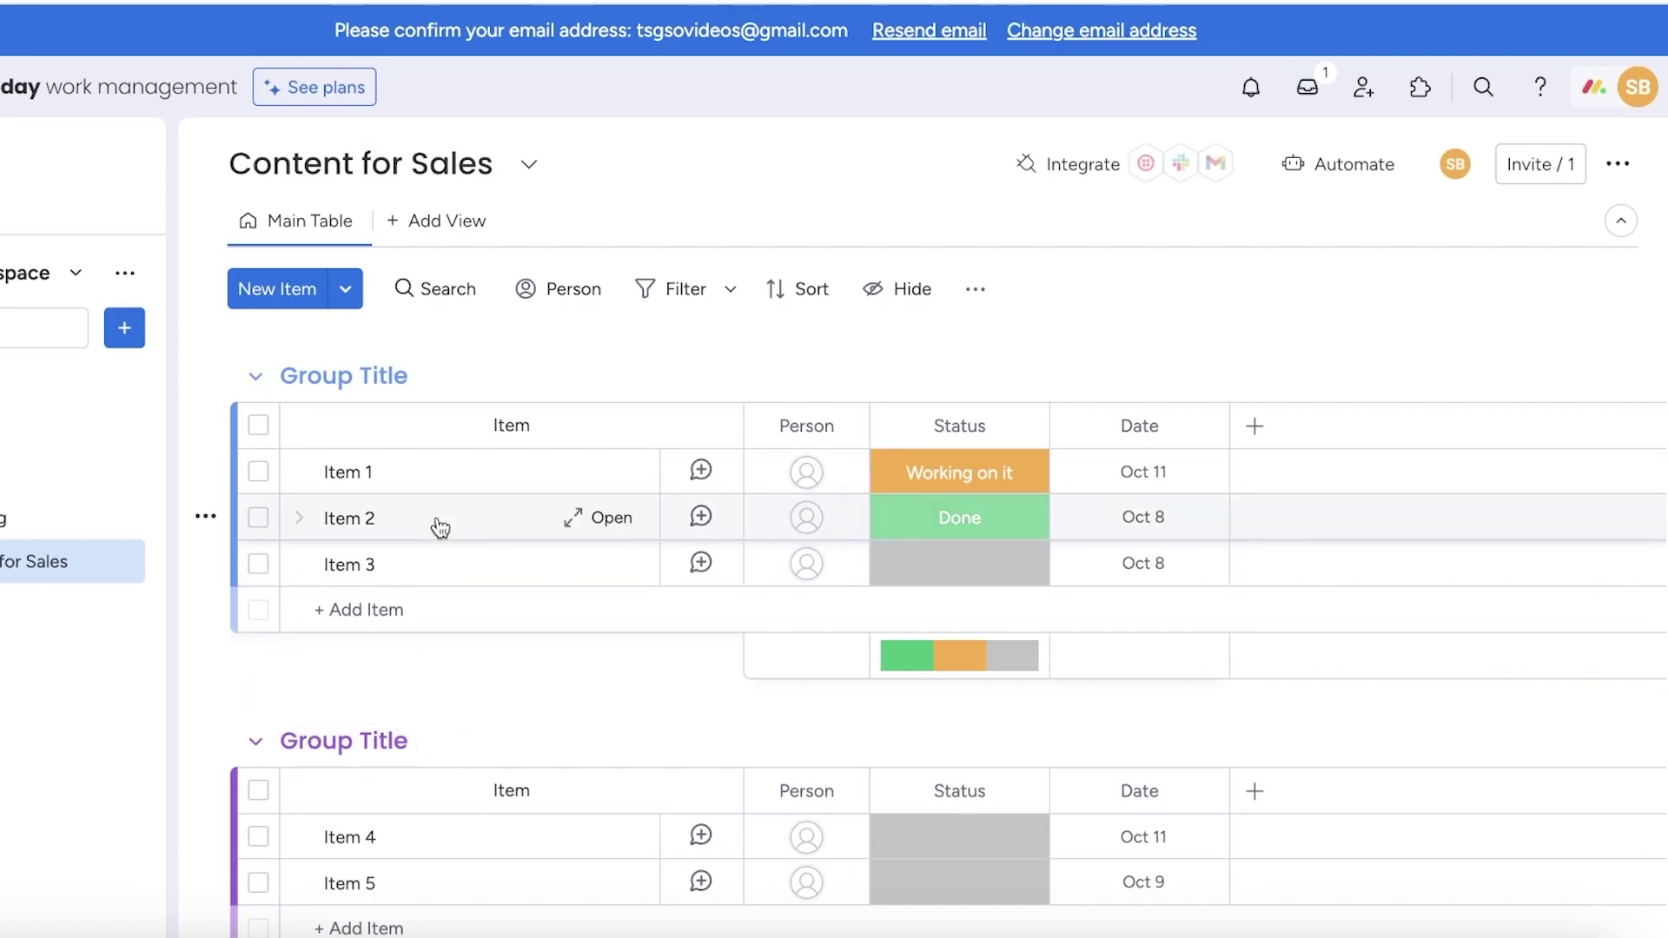
click(339, 370)
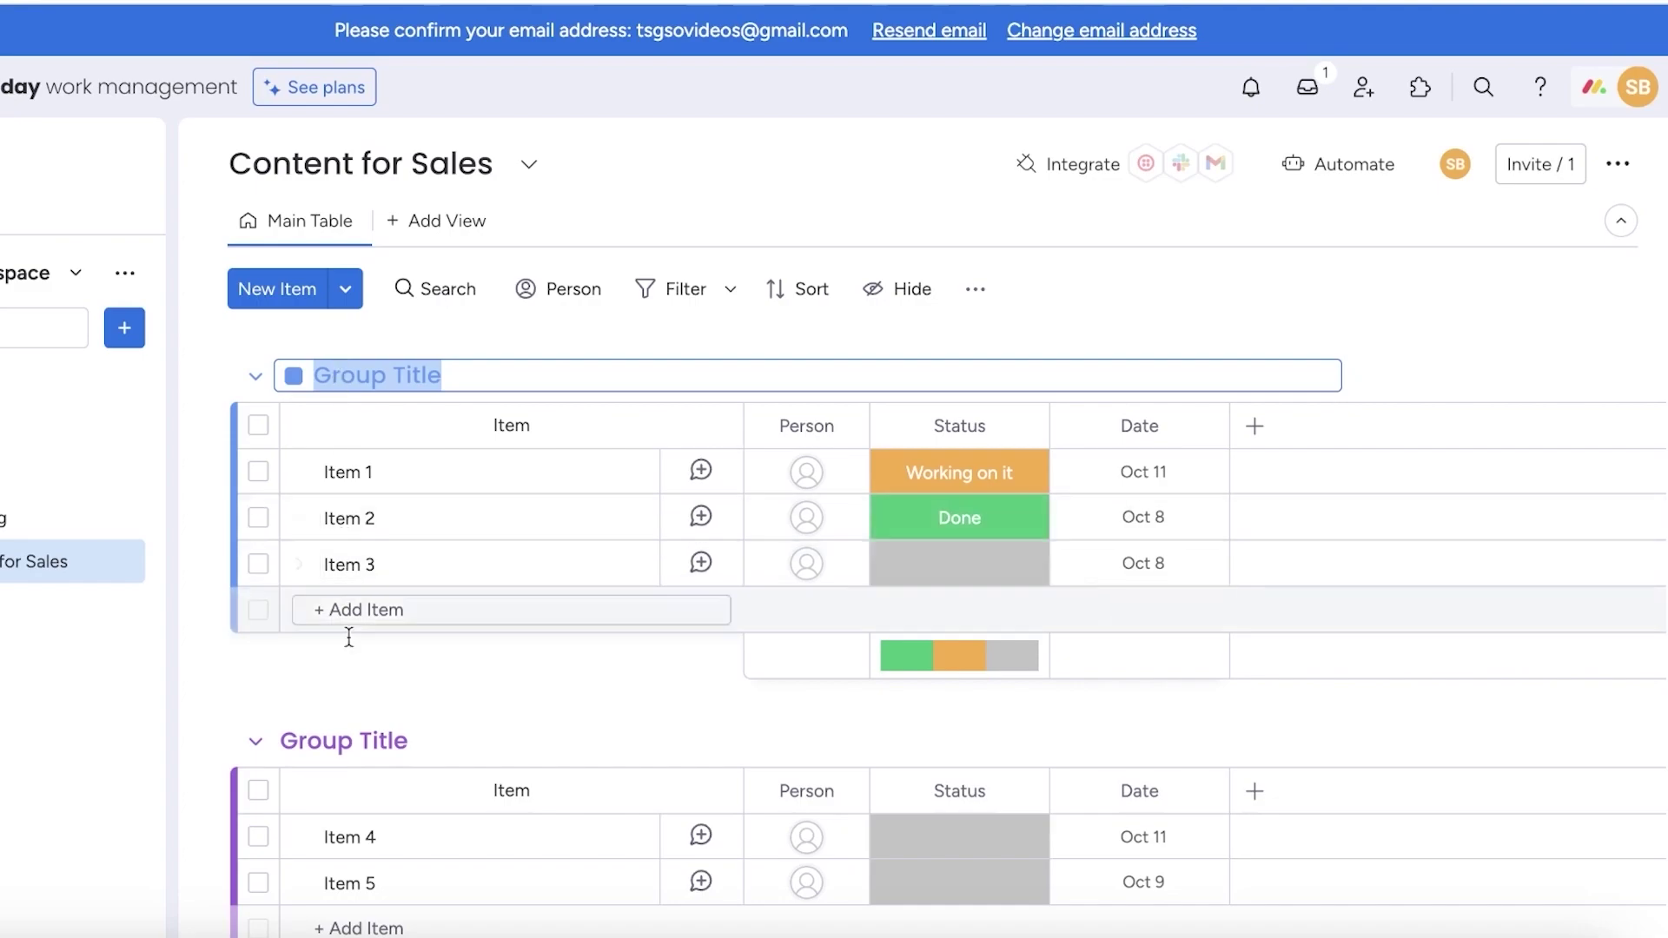
click(372, 679)
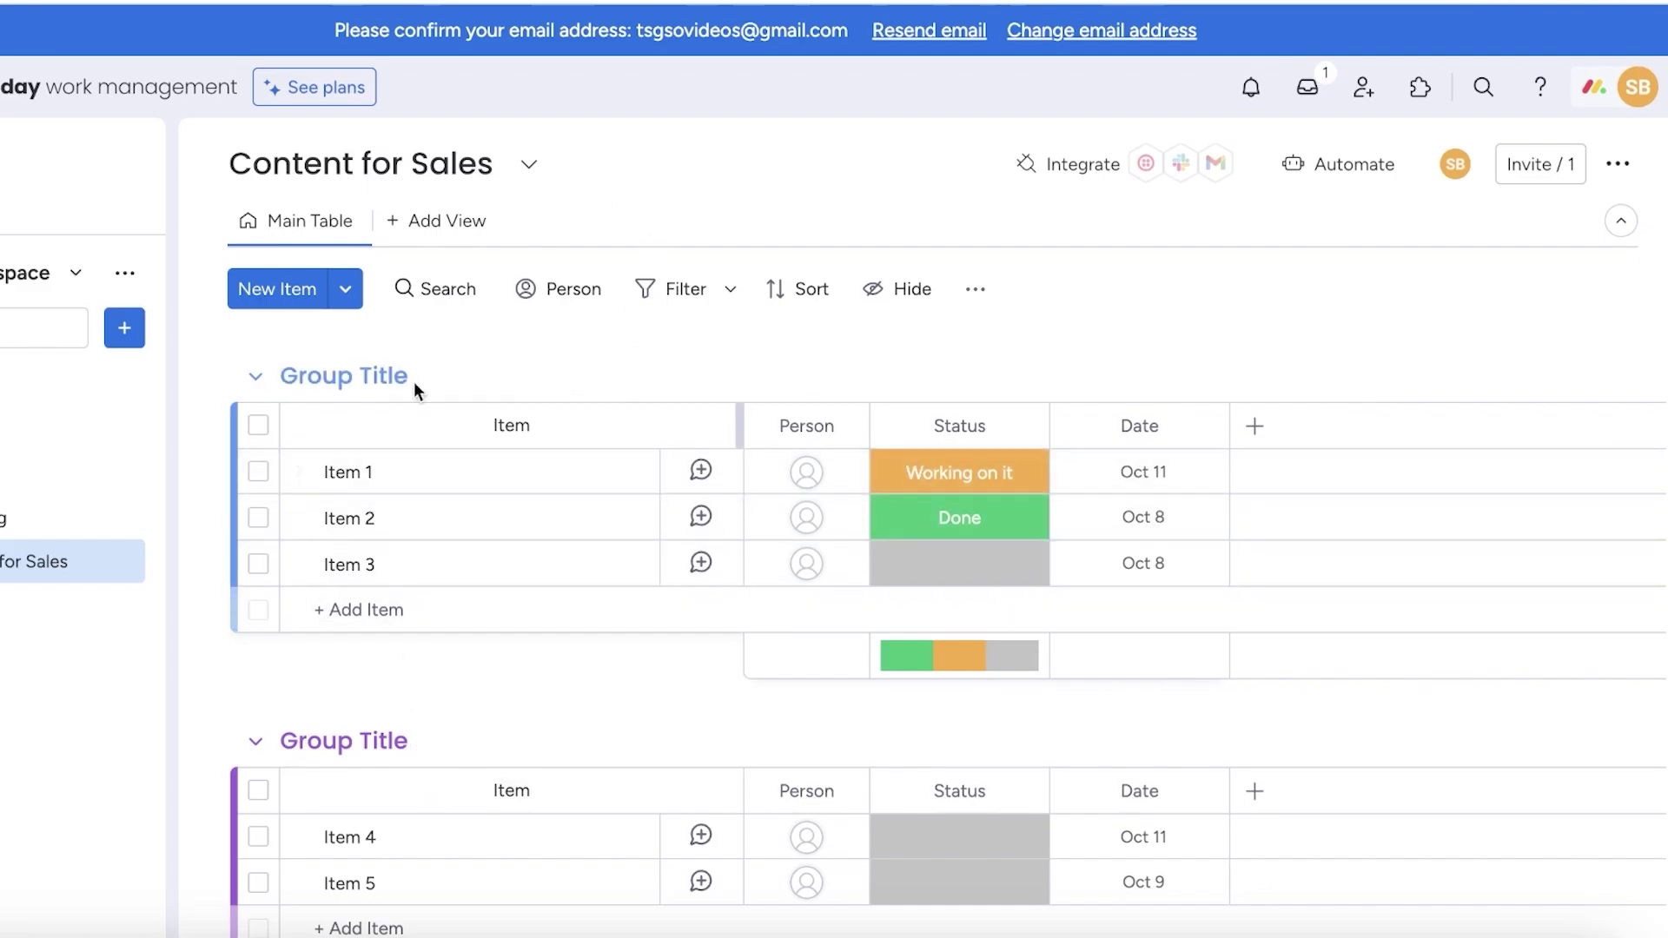
scroll(451, 320, down, 2)
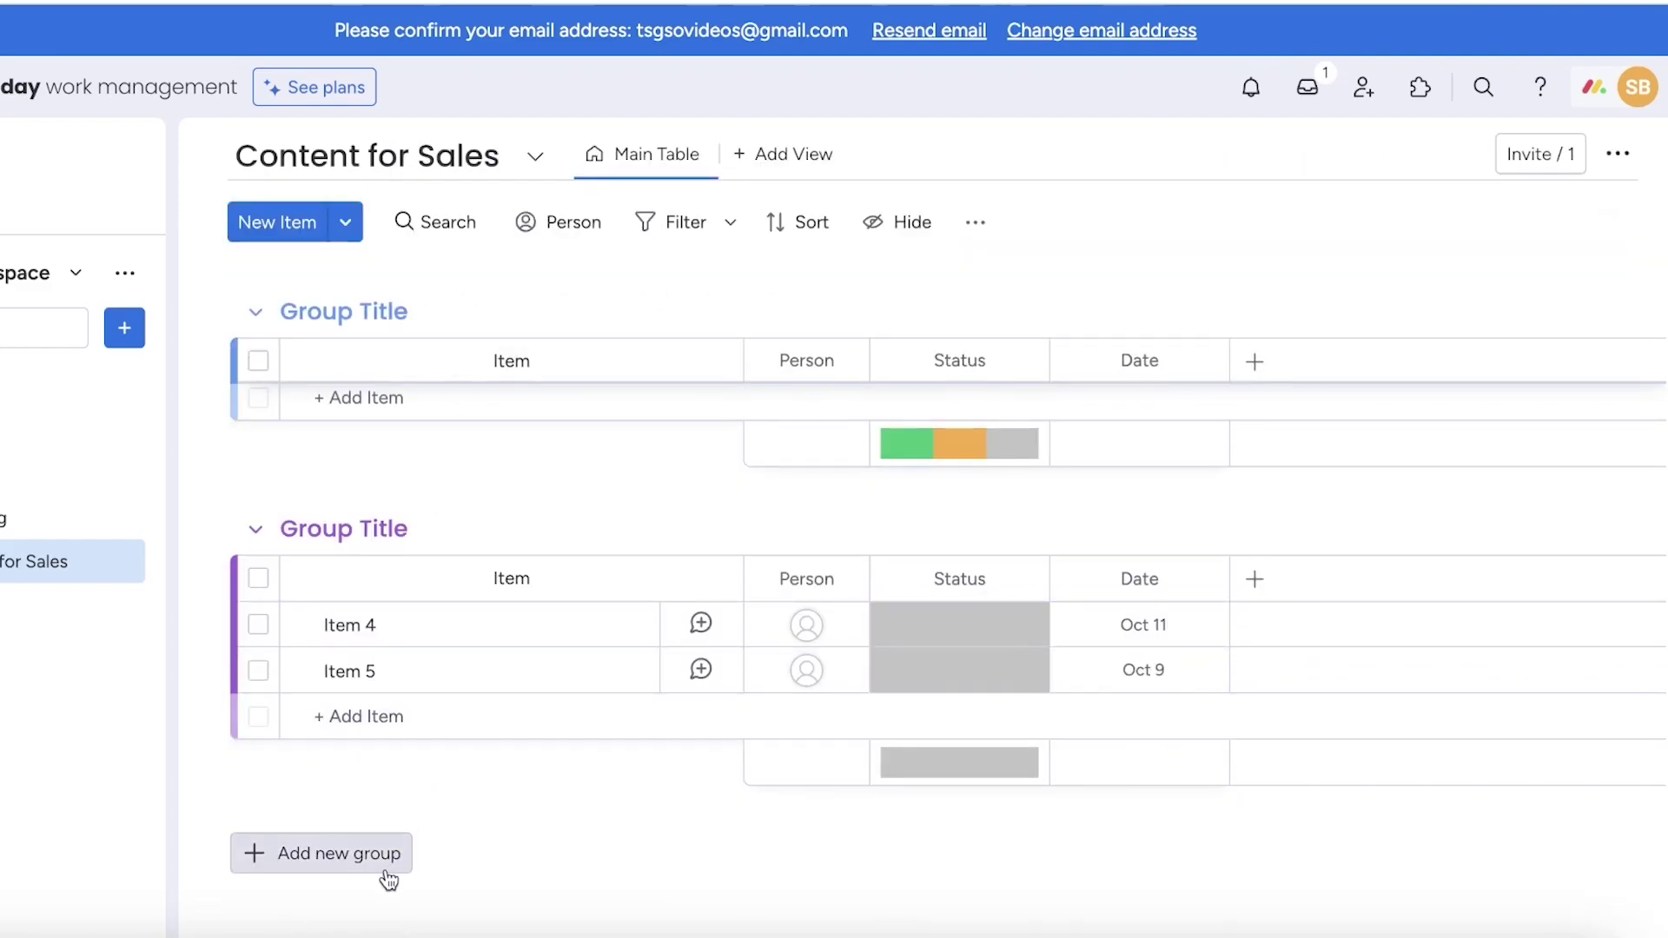
click(388, 880)
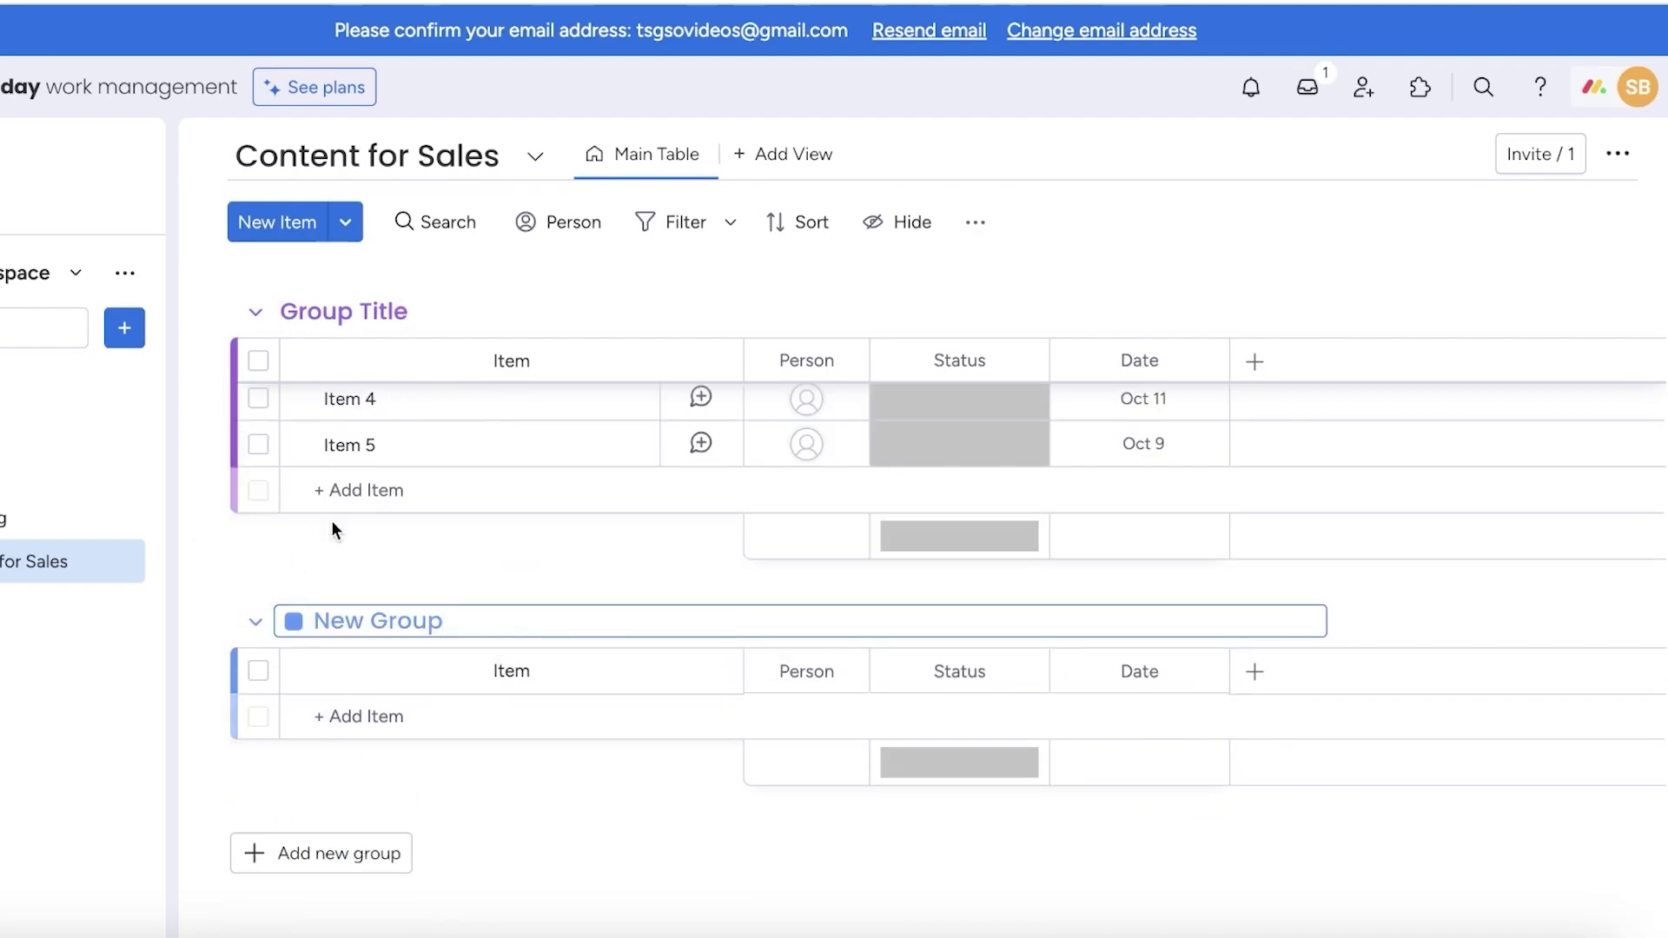
click(474, 565)
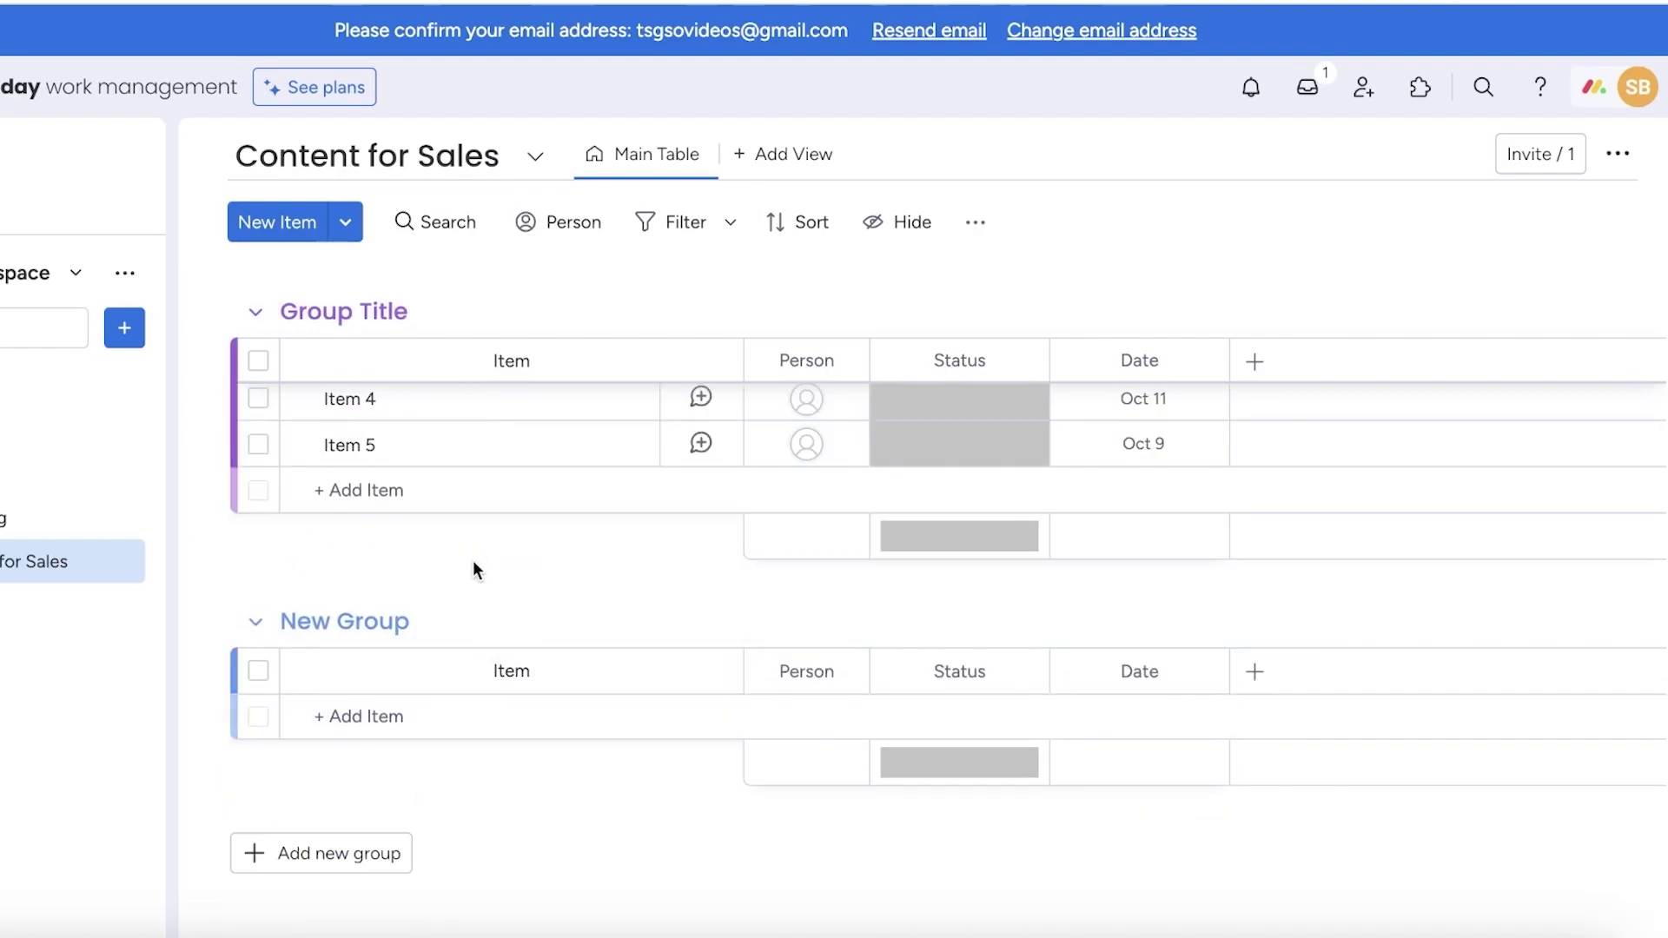
Rename the board's first group with a team member's first name followed by "Ideas".
scroll(469, 570, up, 5)
click(359, 382)
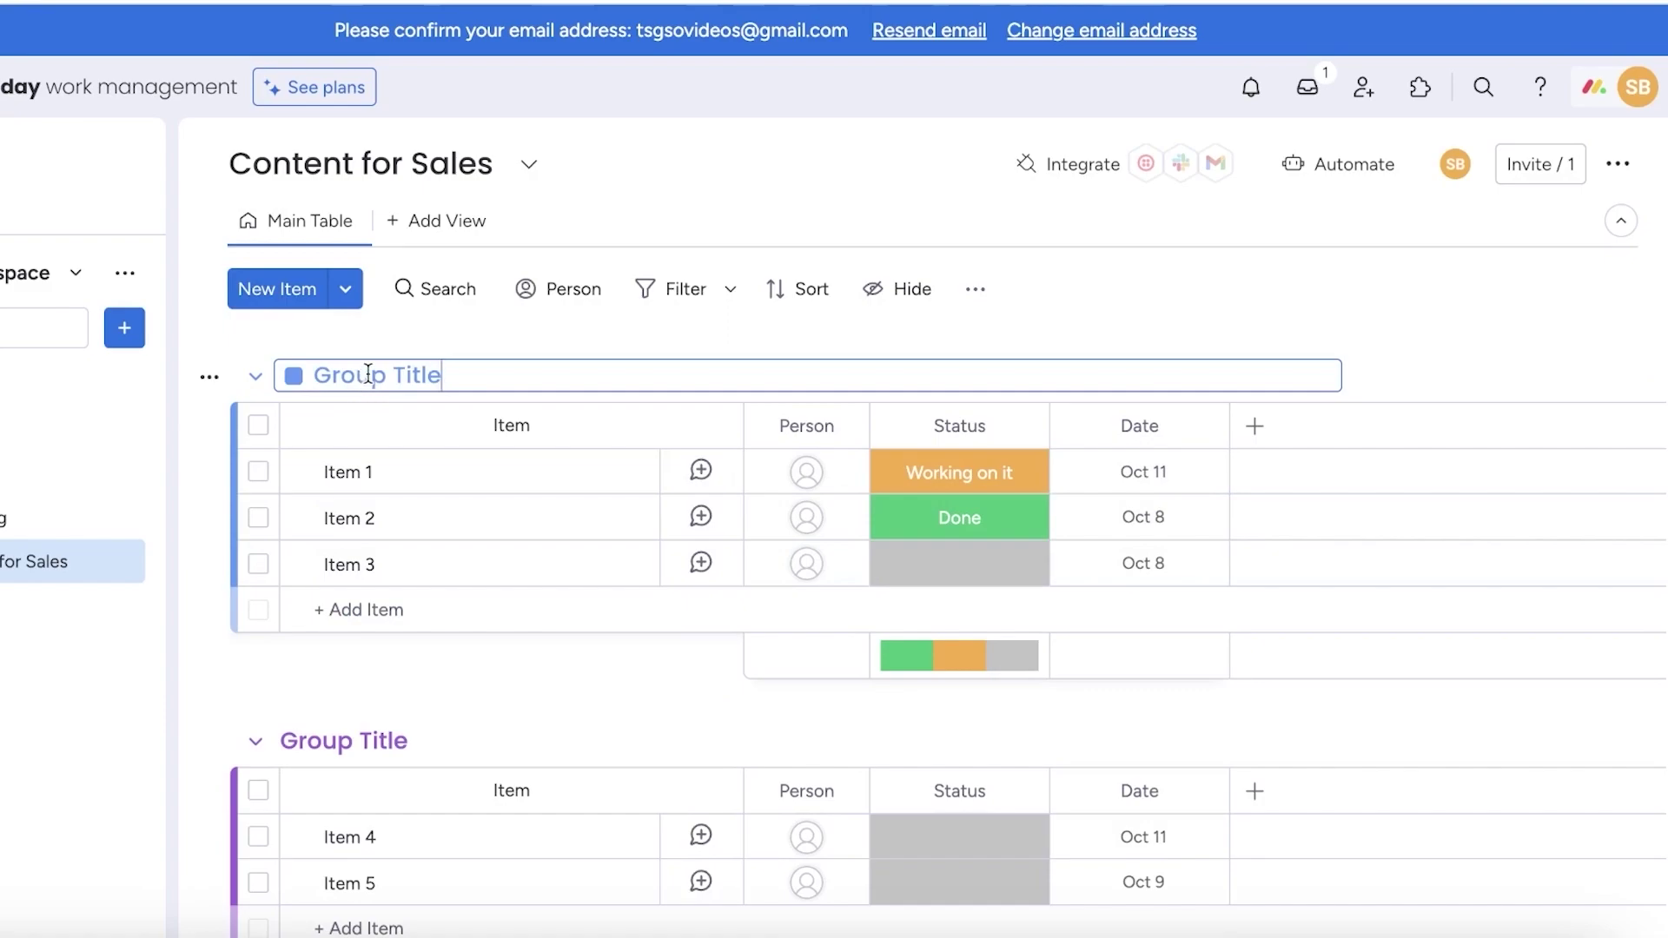
triple_click(369, 373)
text(Wha)
key(BackSpace)
key(BackSpace)
key(BackSpace)
text(Sams Ideas)
key(Return)
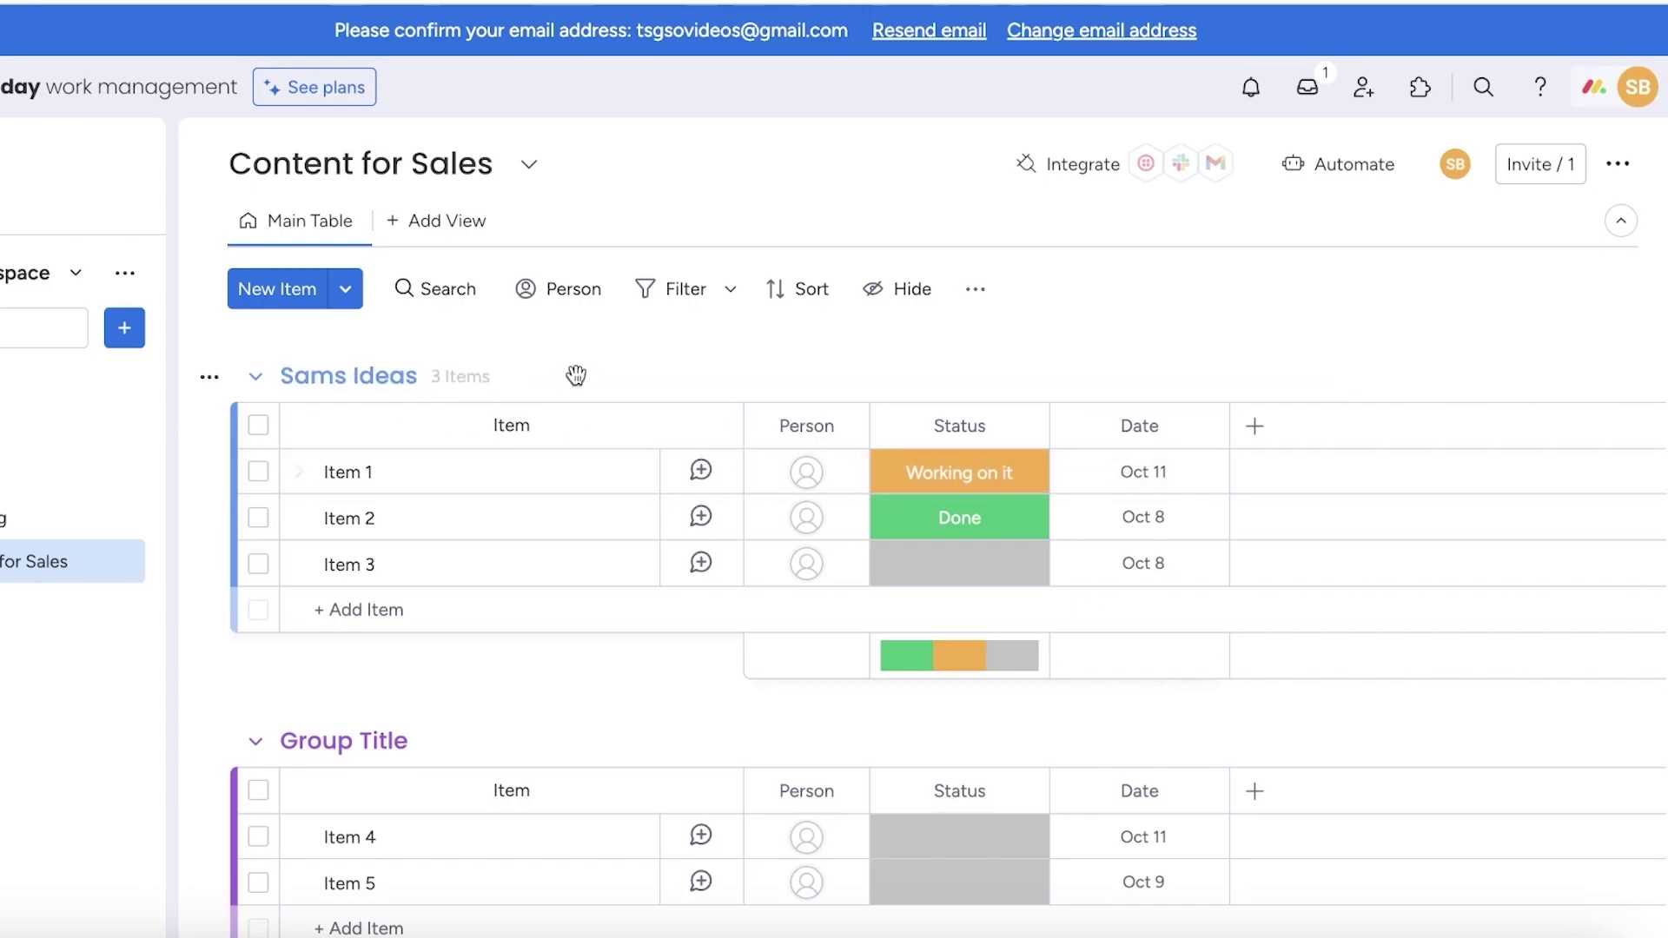
Change the first group's colour to dark green.
click(294, 376)
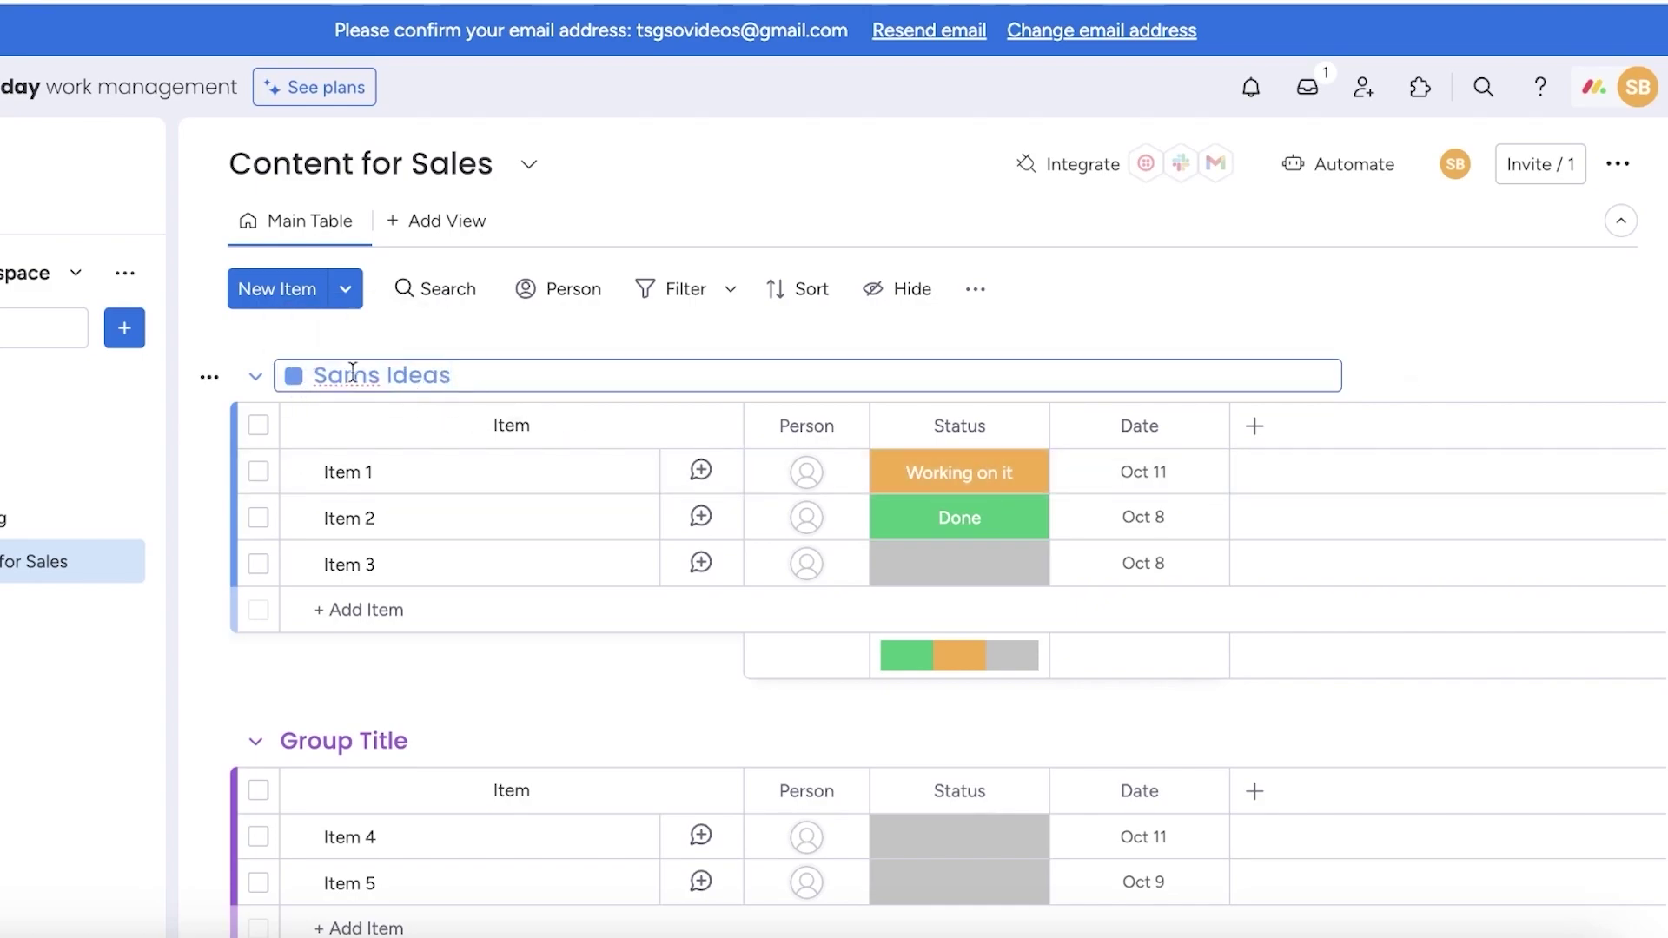
click(295, 376)
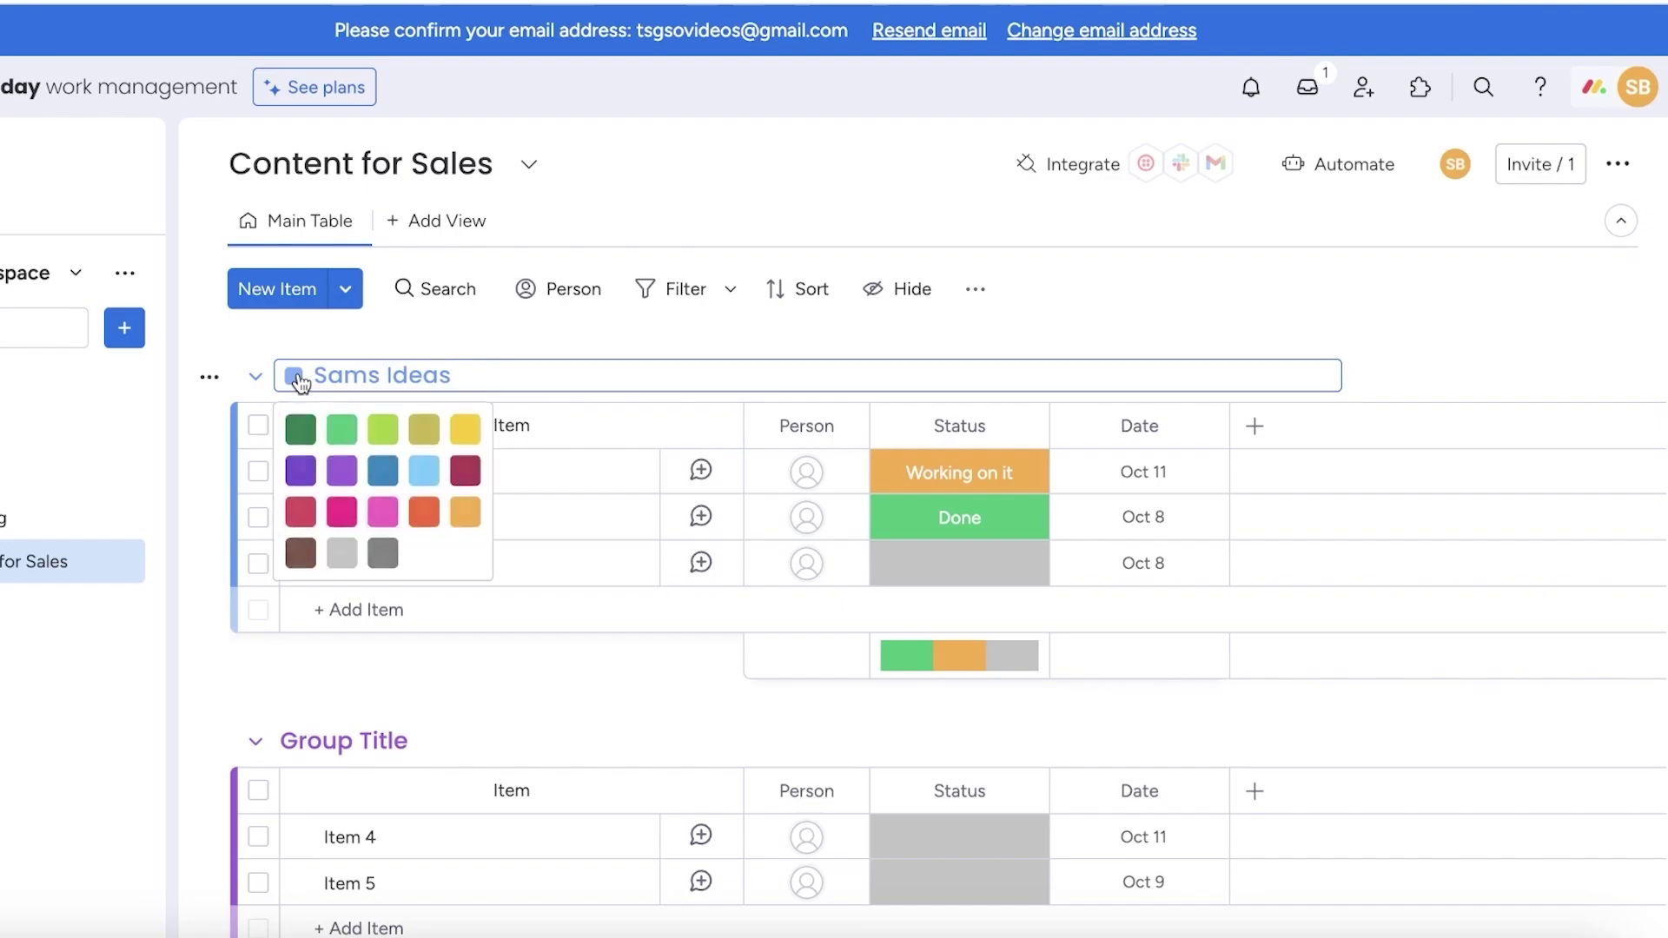
click(292, 427)
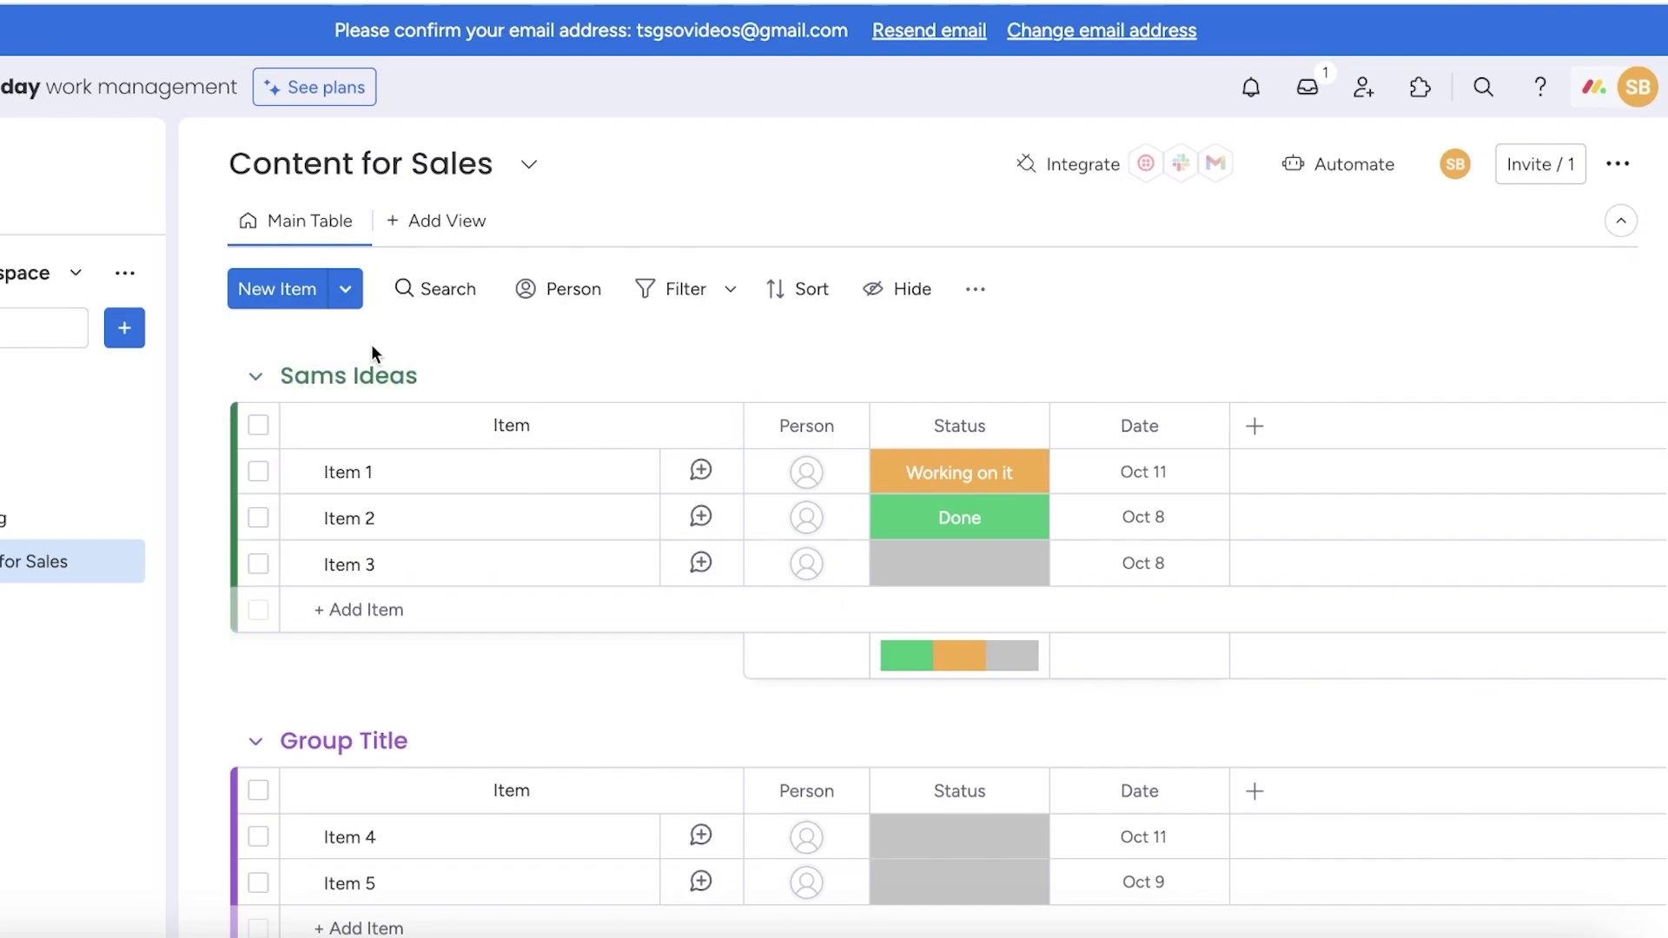
Rename the second and third groups, each with a different team member's first name followed by "Ideas".
scroll(371, 344, down, 5)
scroll(319, 318, up, 5)
click(385, 745)
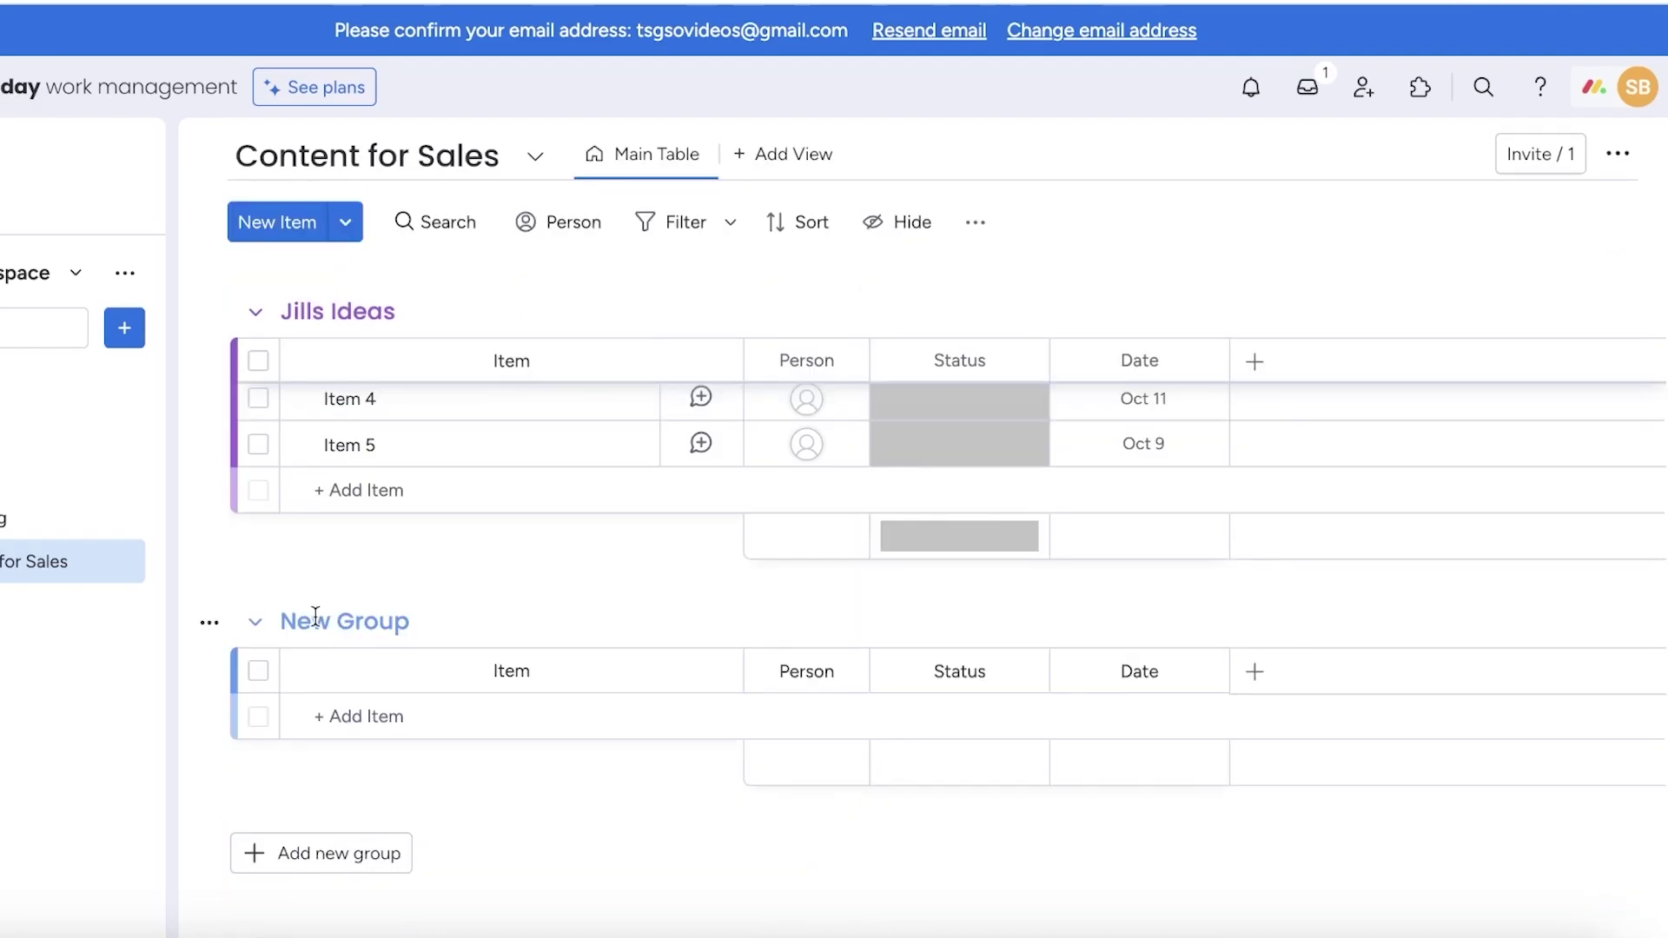
click(315, 619)
text(J)
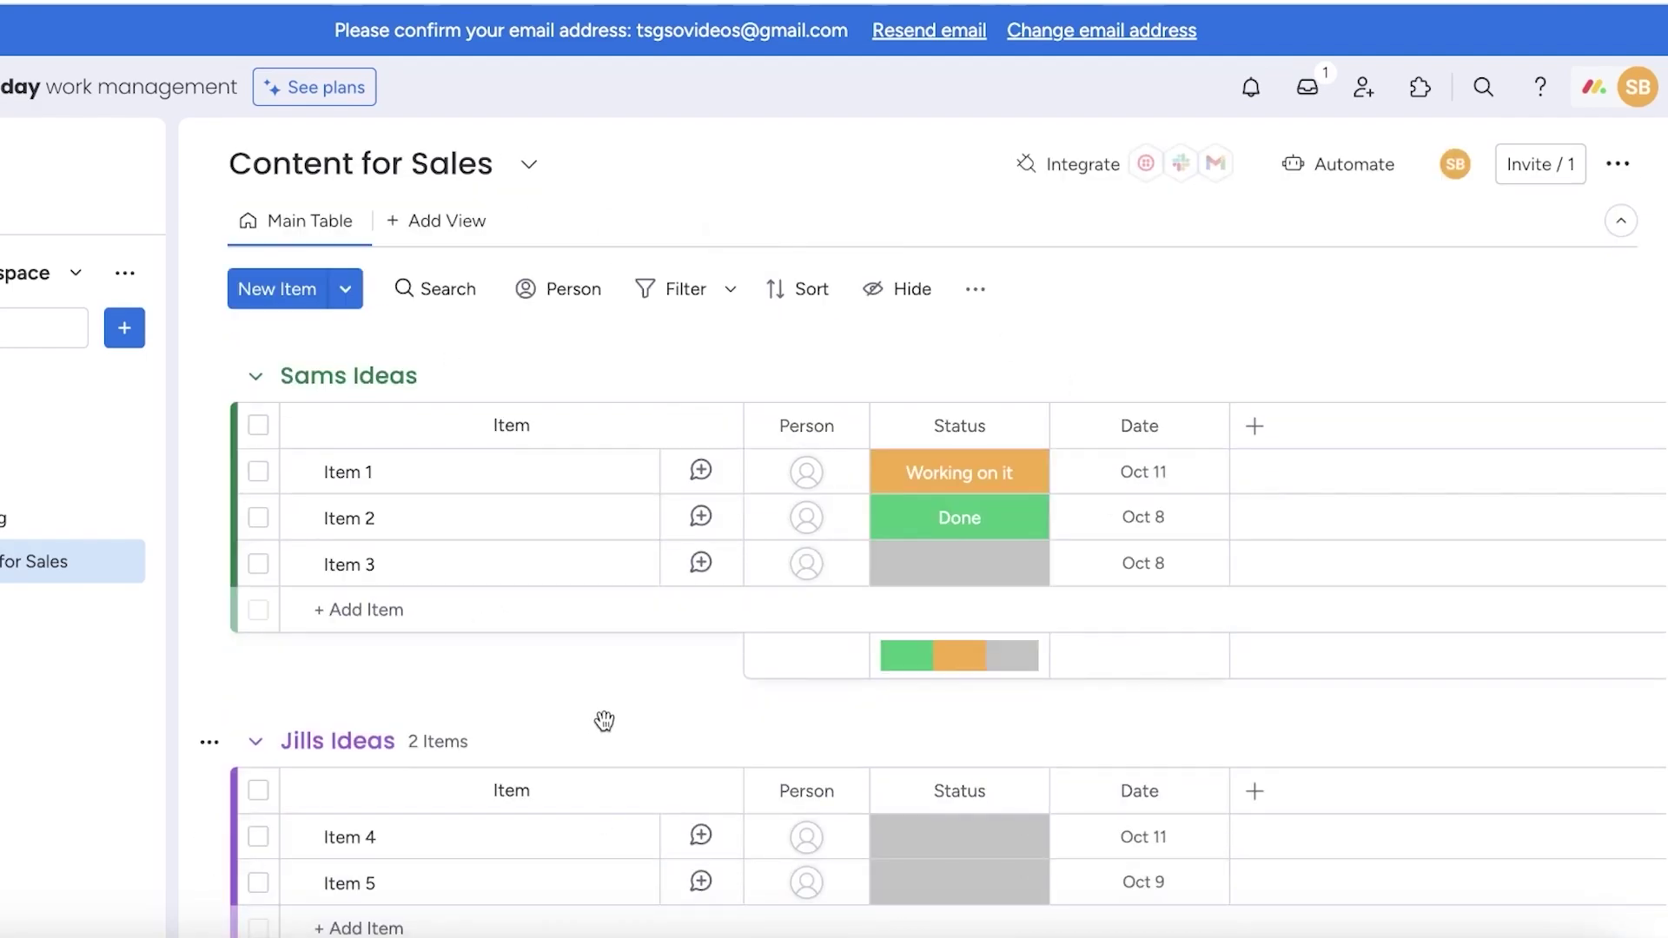
scroll(564, 699, down, 5)
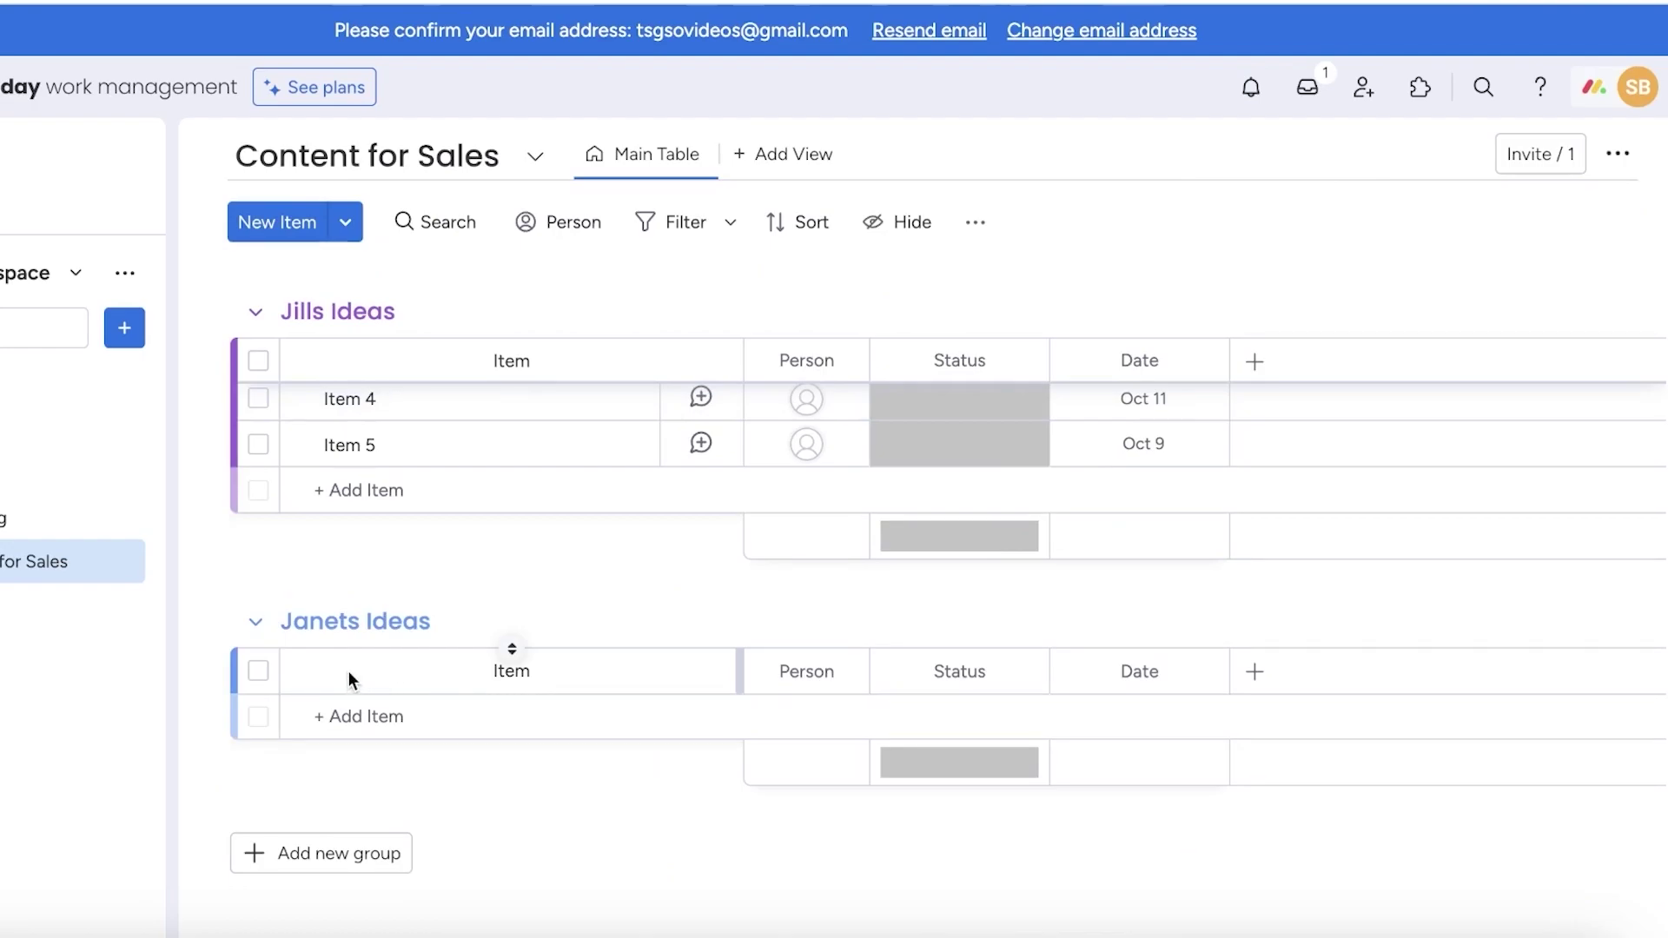
scroll(352, 677, up, 5)
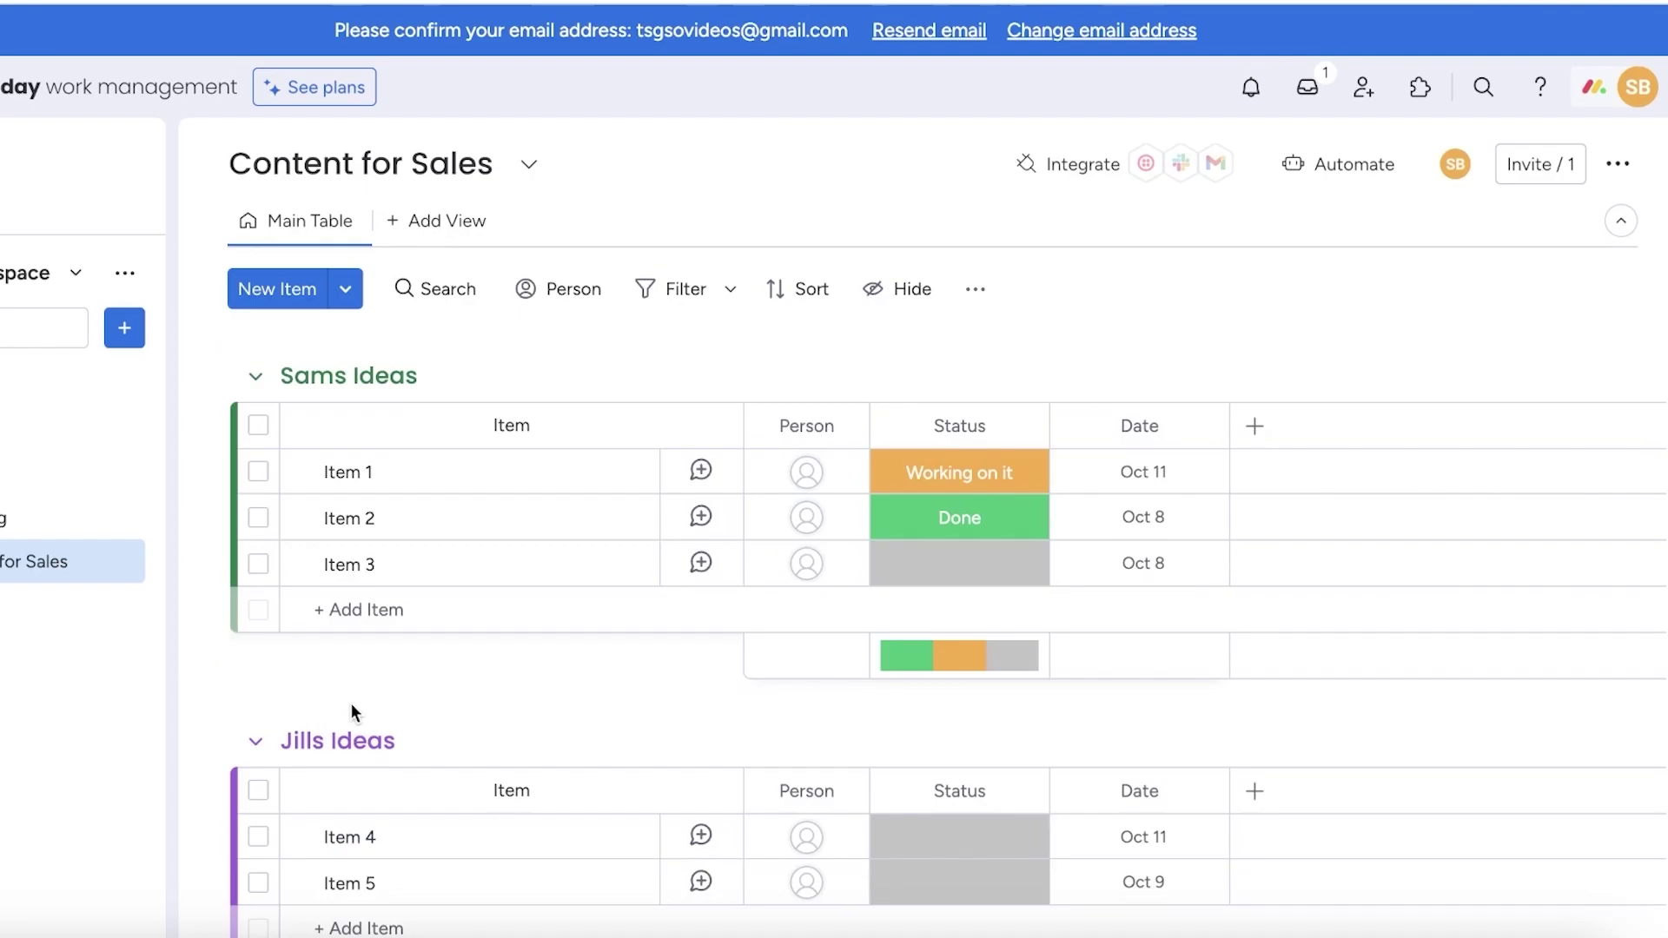
Rename Item 1 in the first group to "Make a ad with superpowers in people".
scroll(351, 701, down, 2)
scroll(374, 764, up, 2)
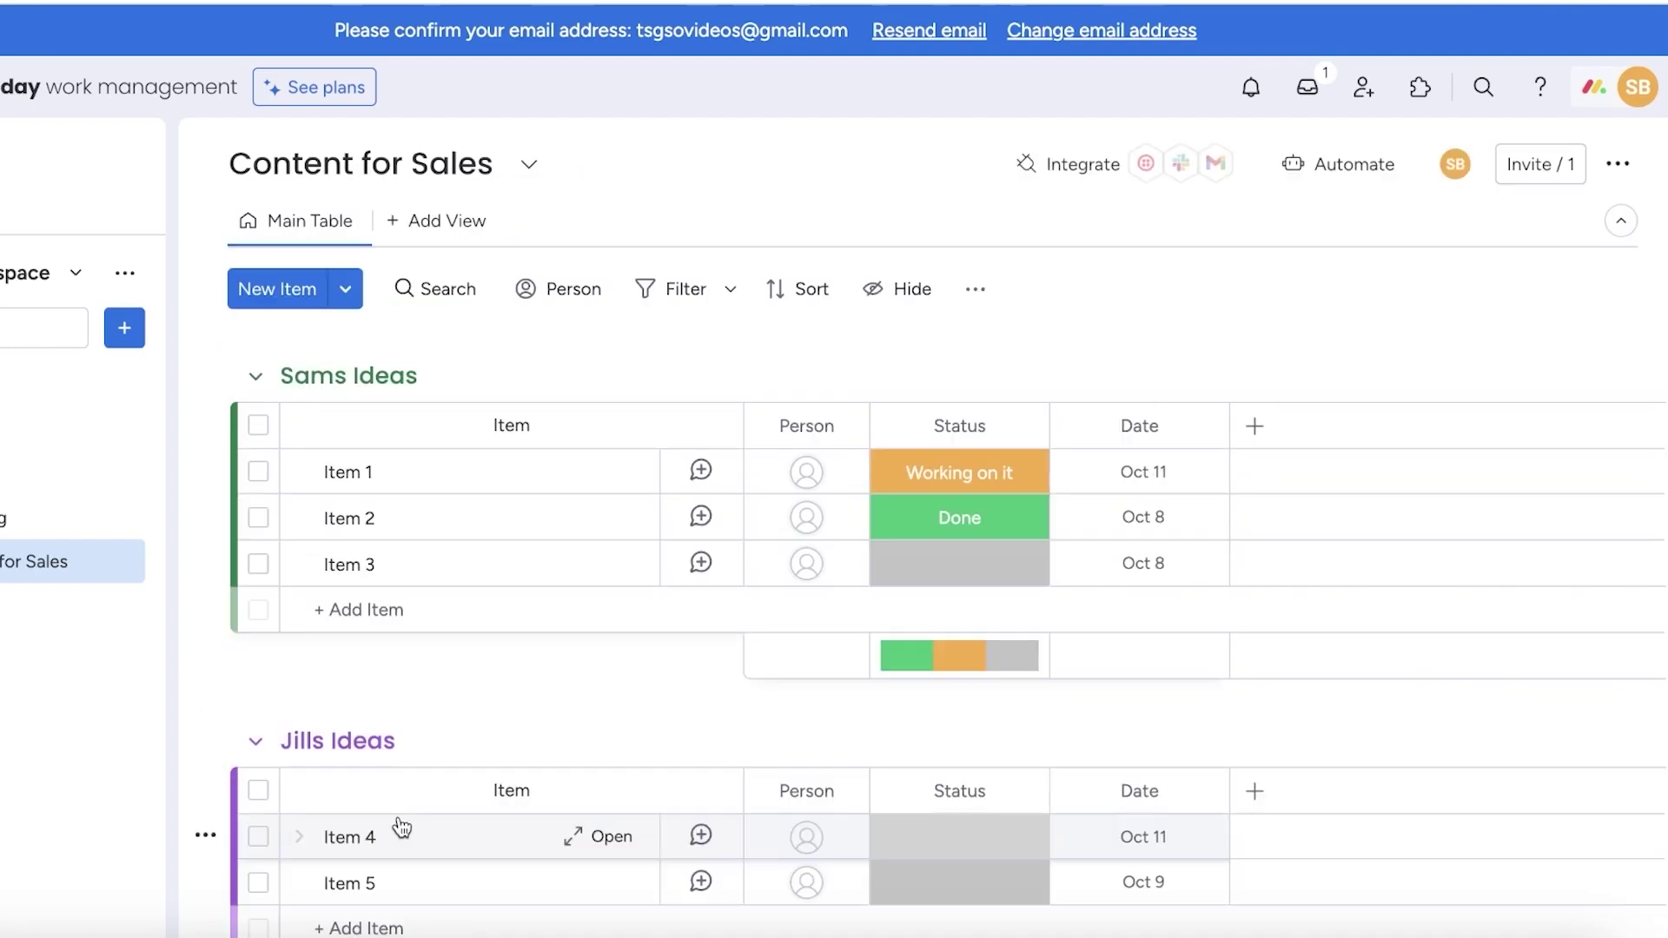
click(354, 612)
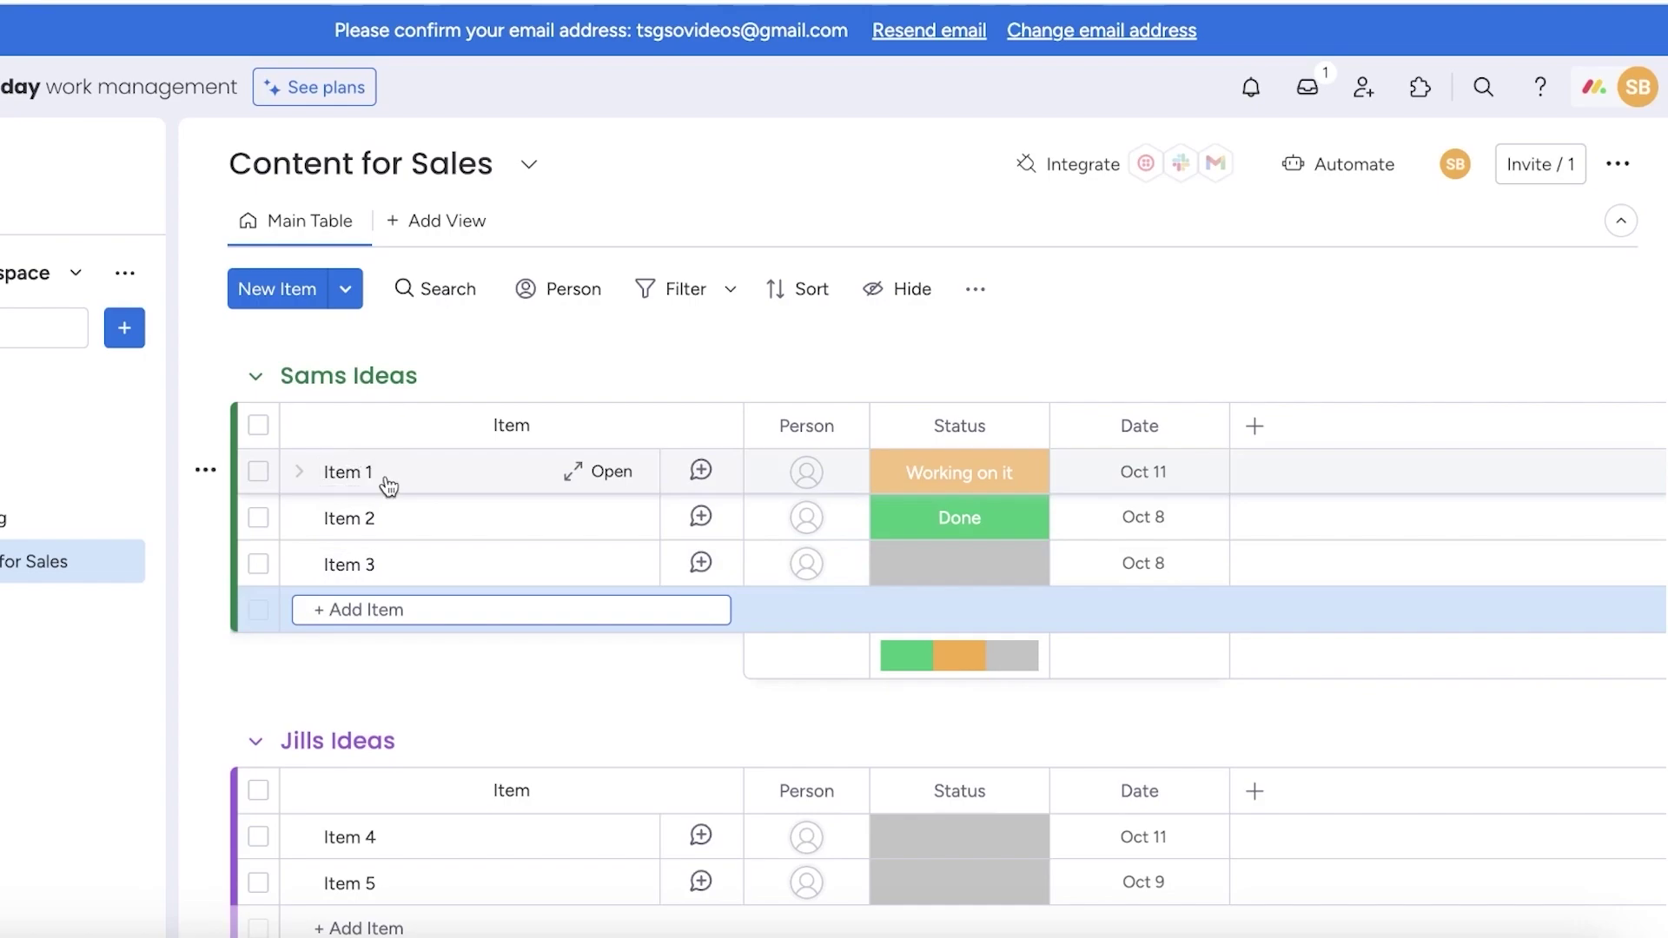
click(361, 471)
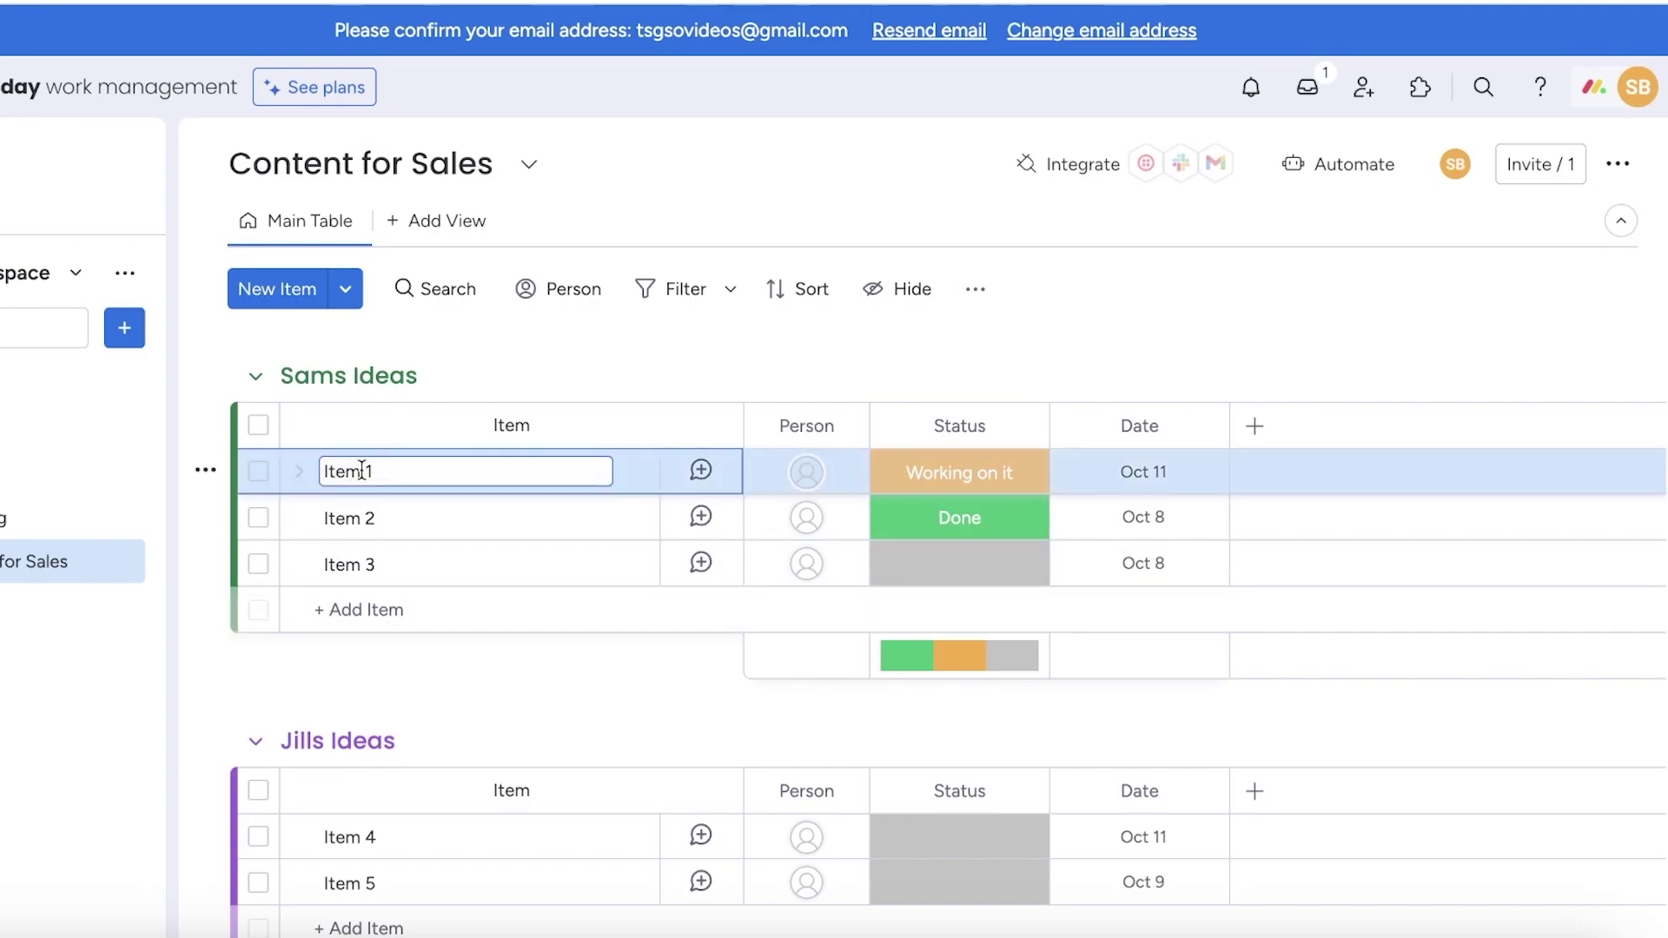
key(ctrl+a)
key(ctrl+v)
key(Return)
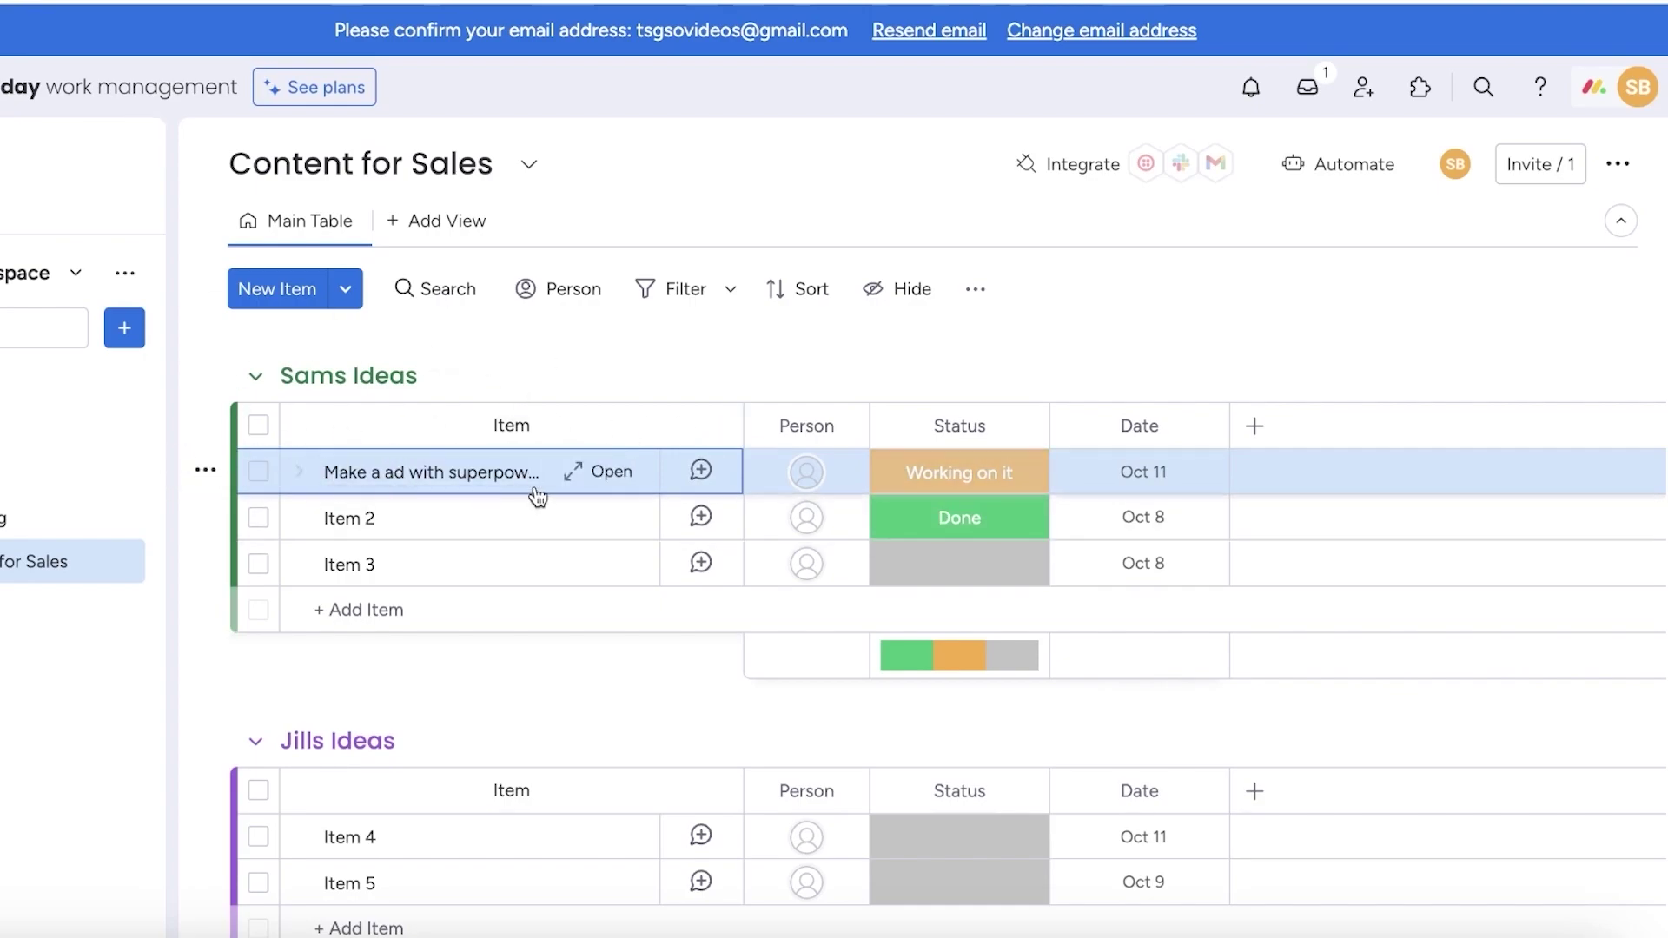
Open the superpowers ad item's details, examine its updates and activity log, and close it.
click(627, 474)
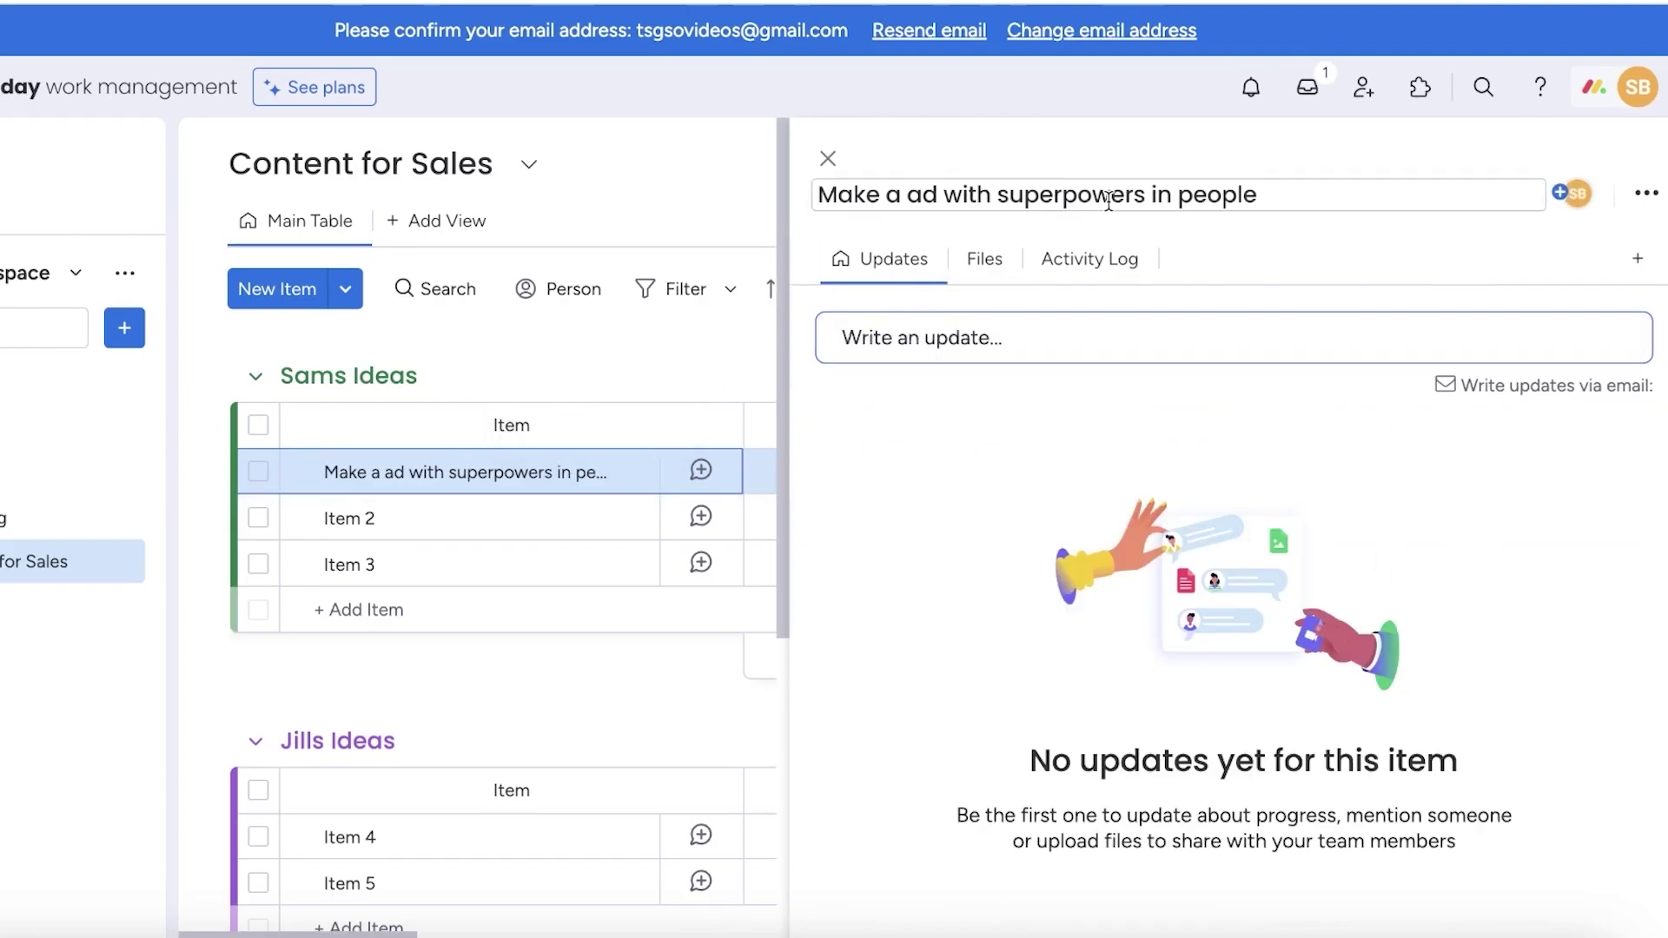
click(1000, 259)
key(Escape)
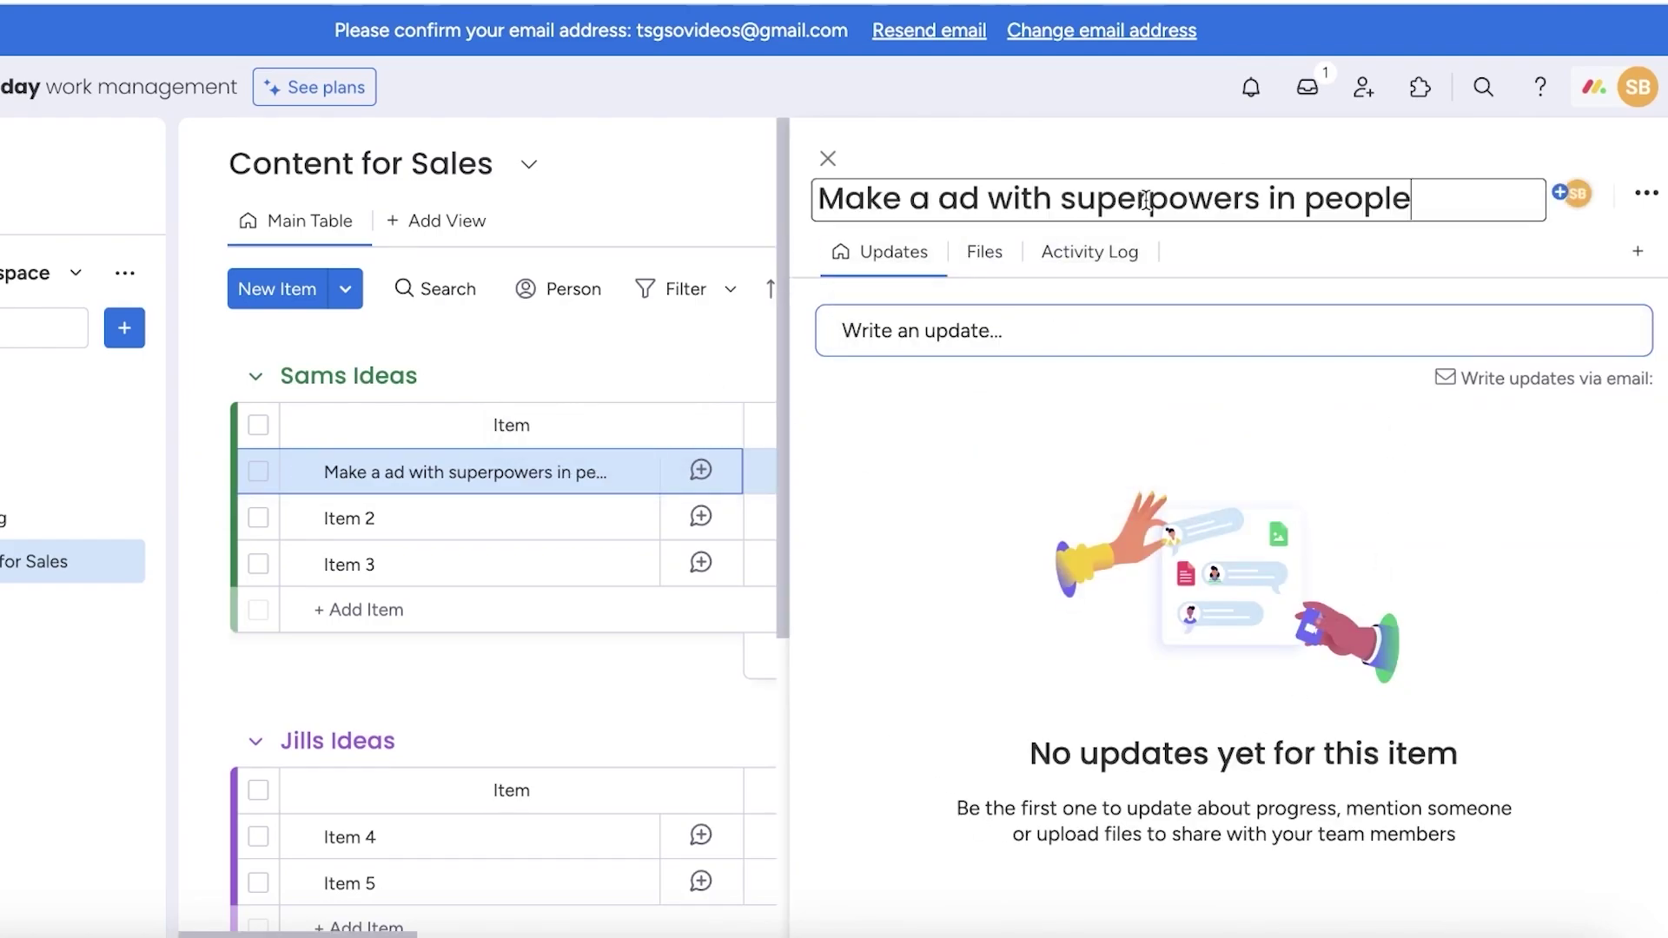
click(999, 254)
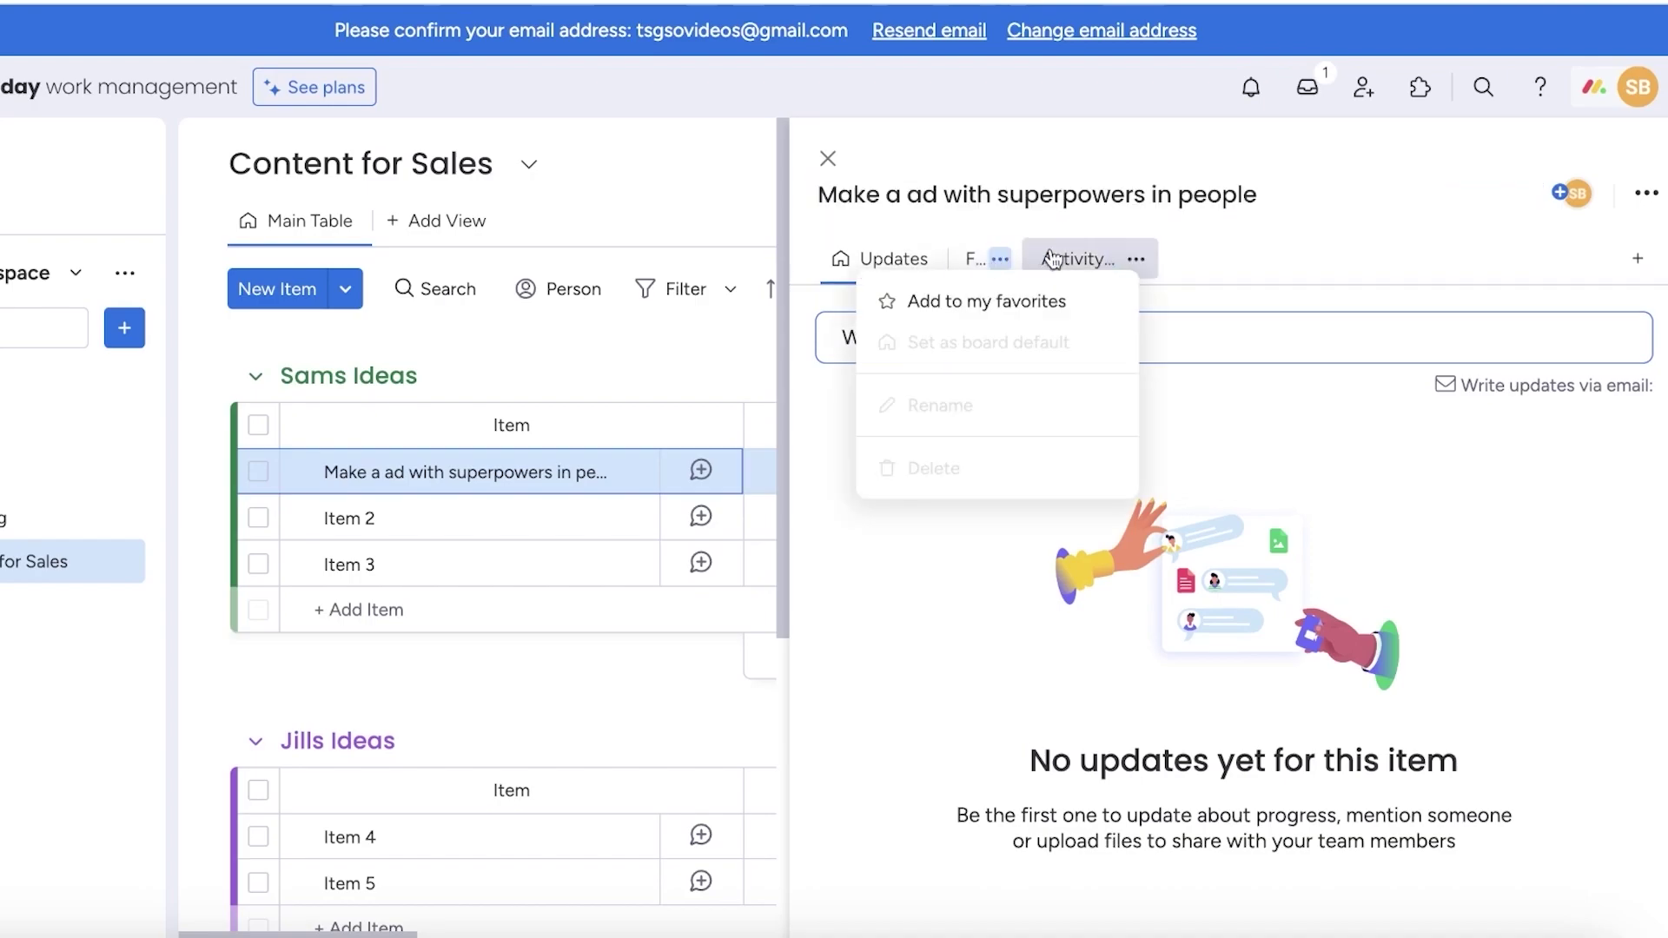
click(1113, 253)
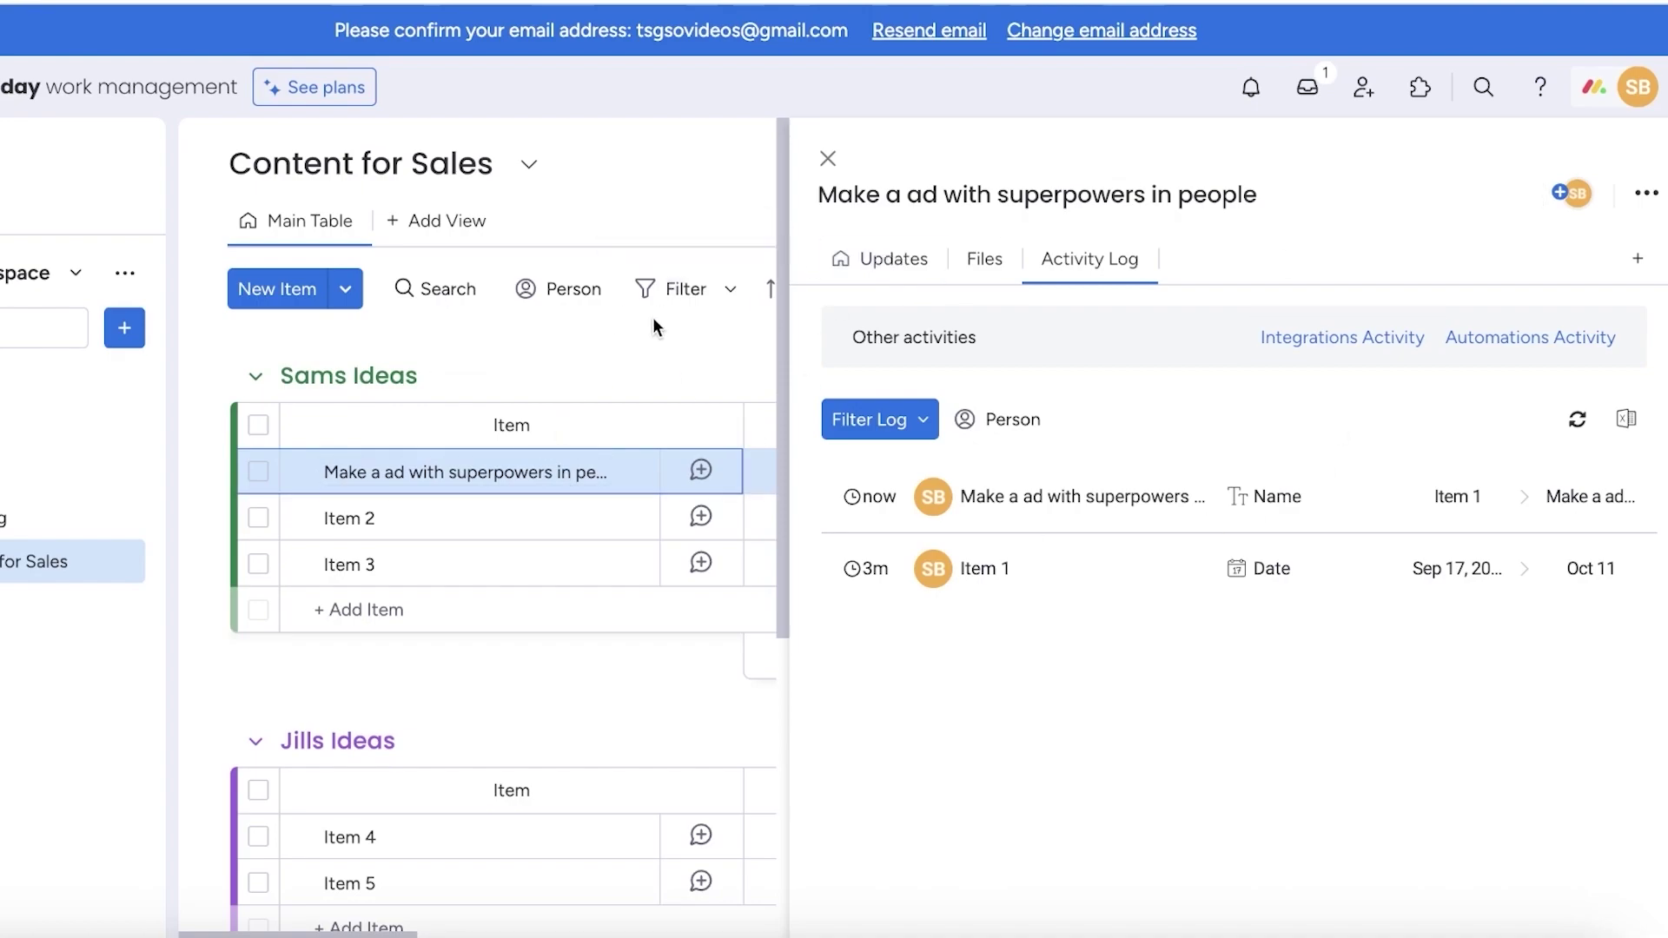
click(828, 158)
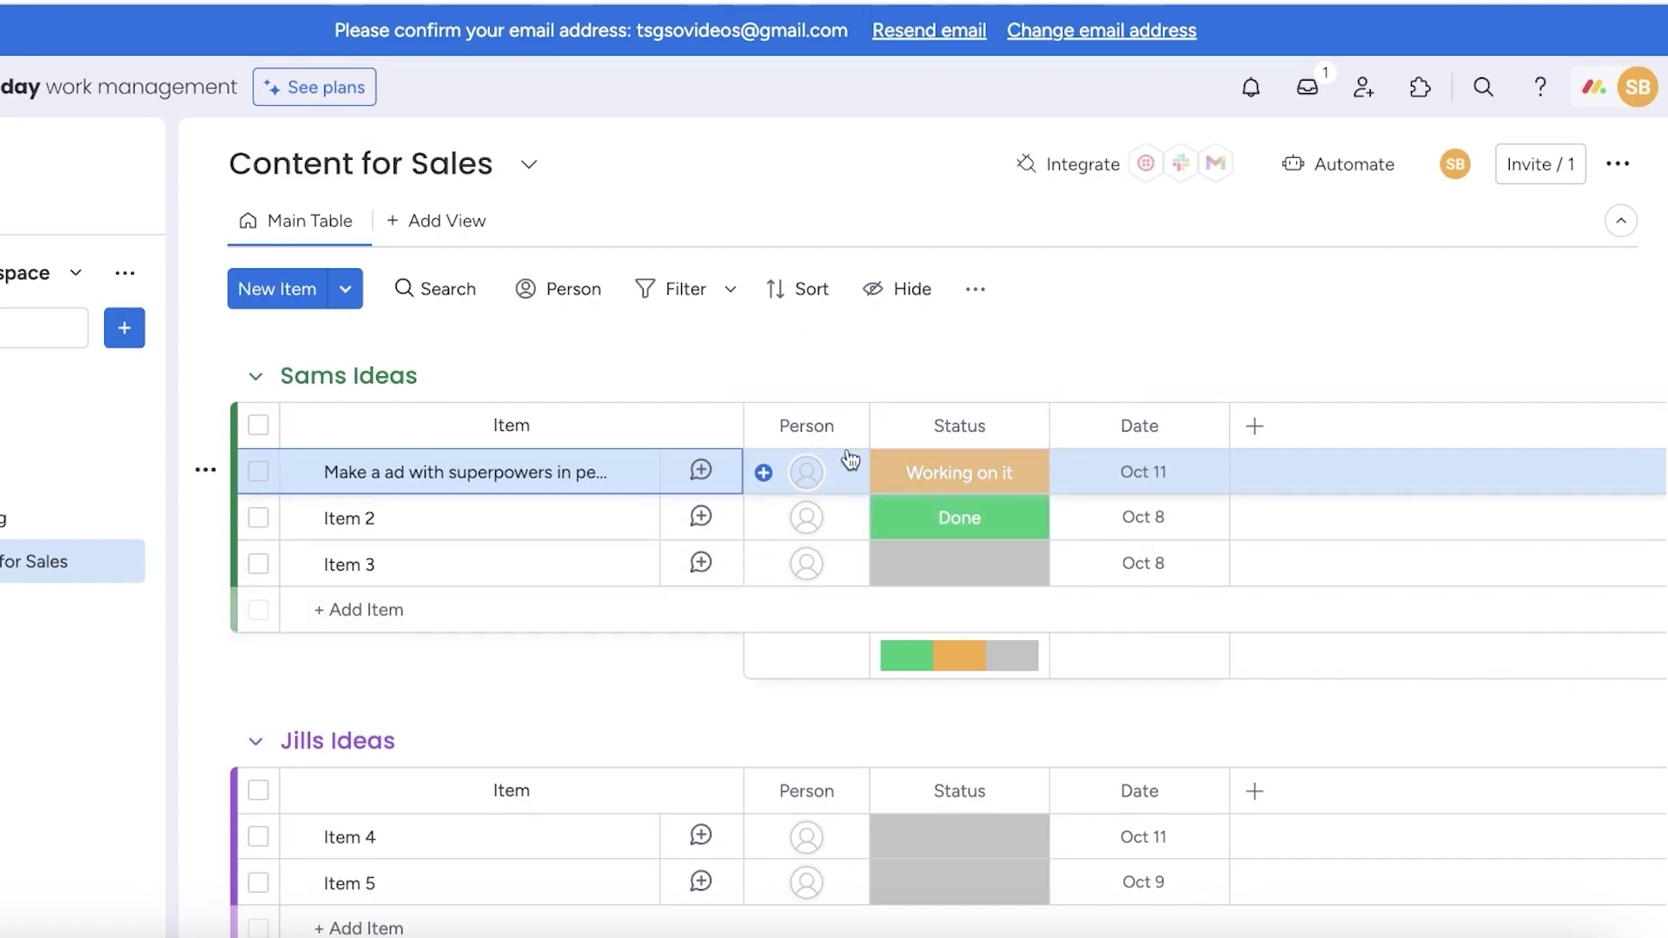
Add a People column to the board and rename the existing Person column to Assigned To.
click(1254, 430)
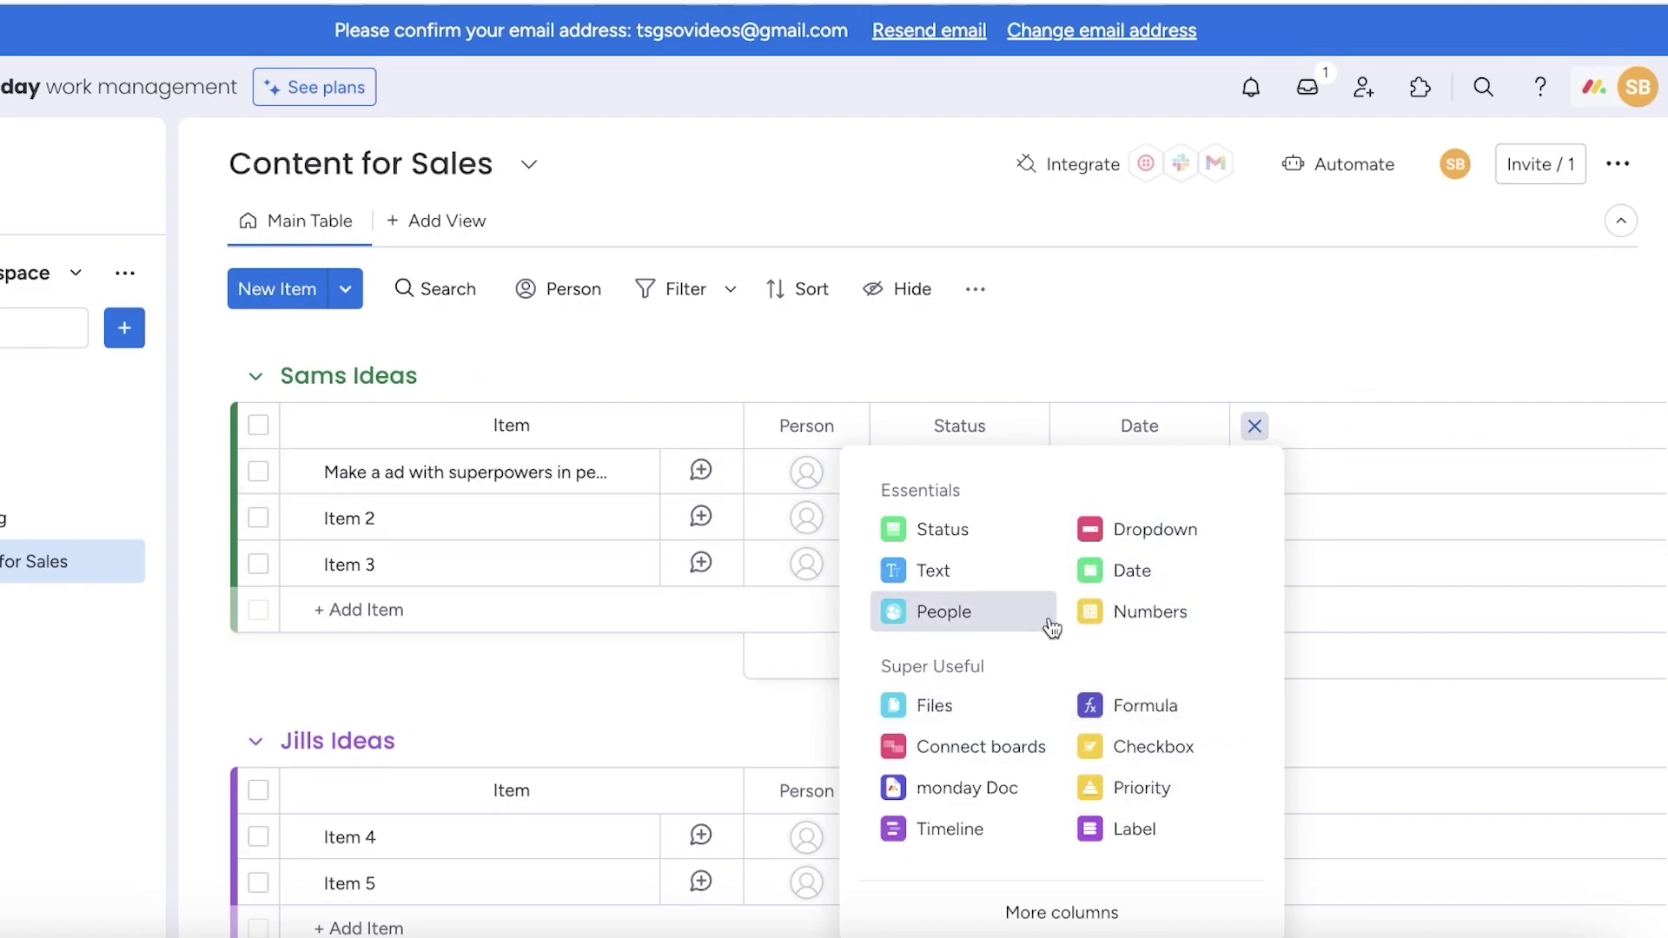
click(942, 637)
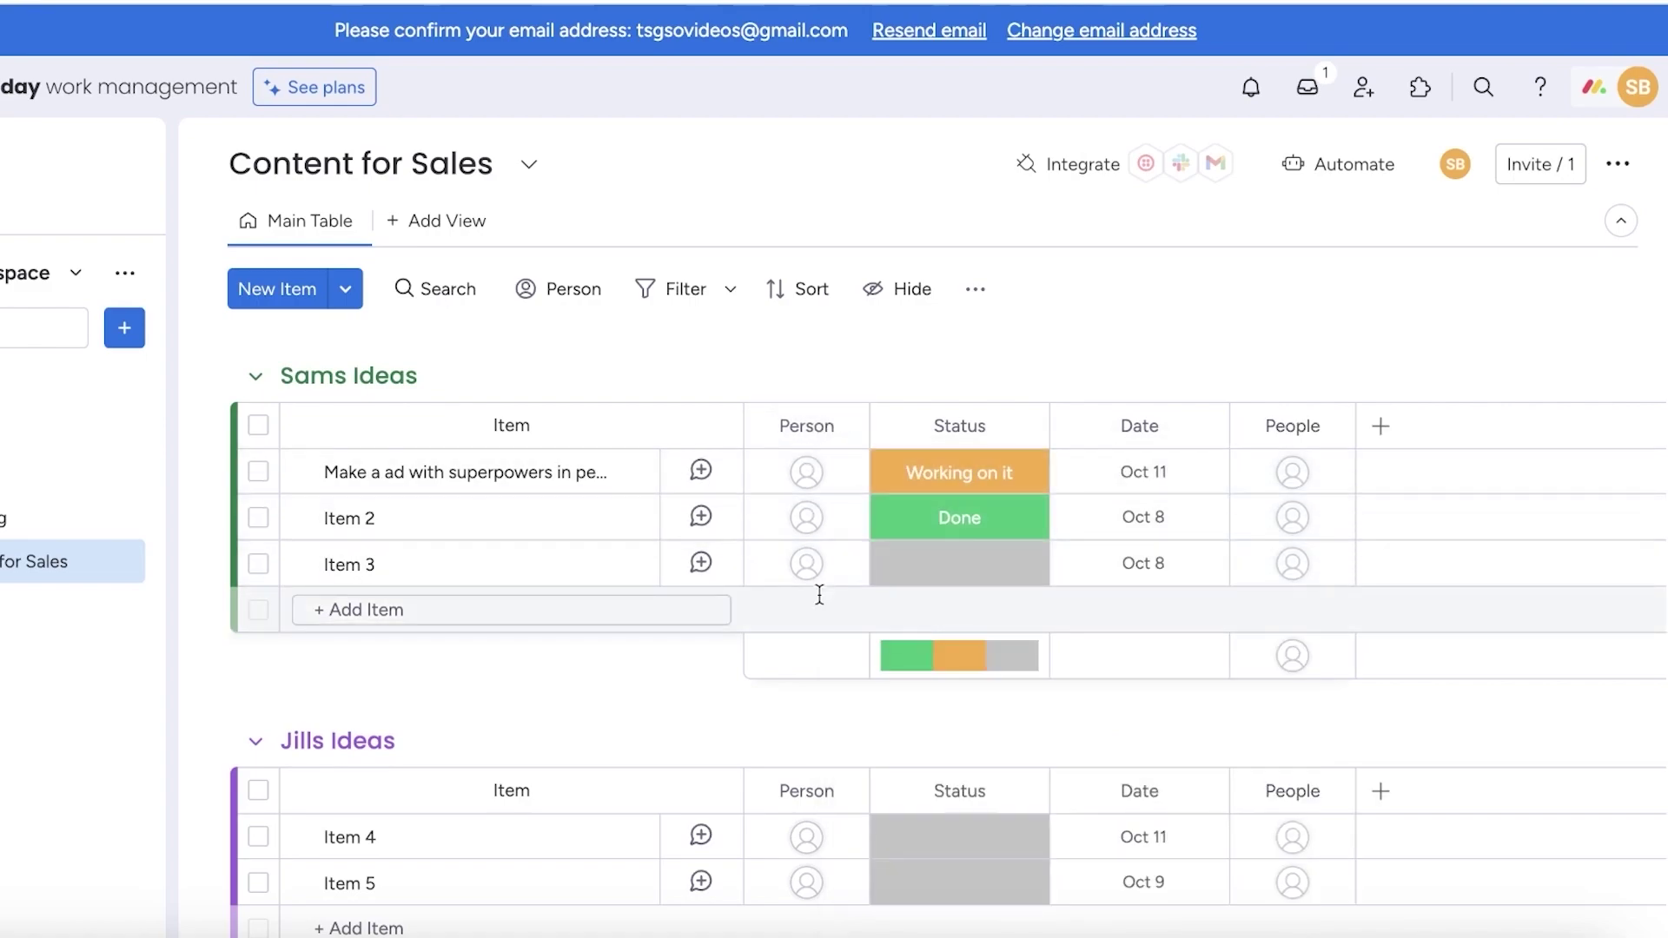
click(806, 426)
text(Assigned To)
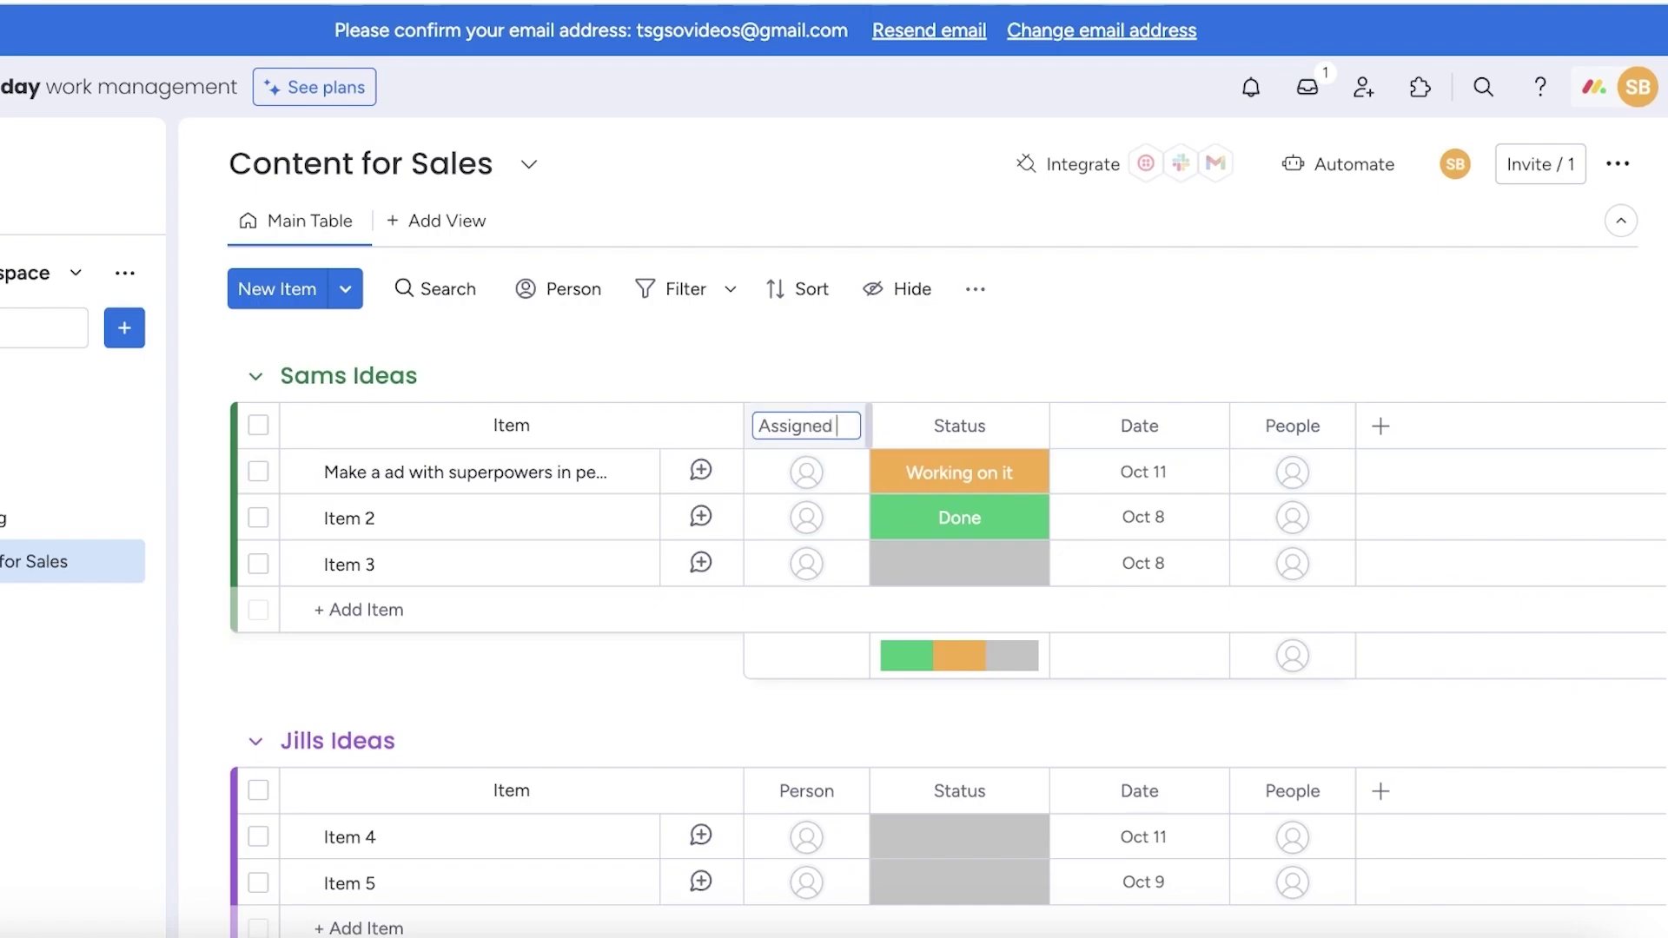
click(809, 328)
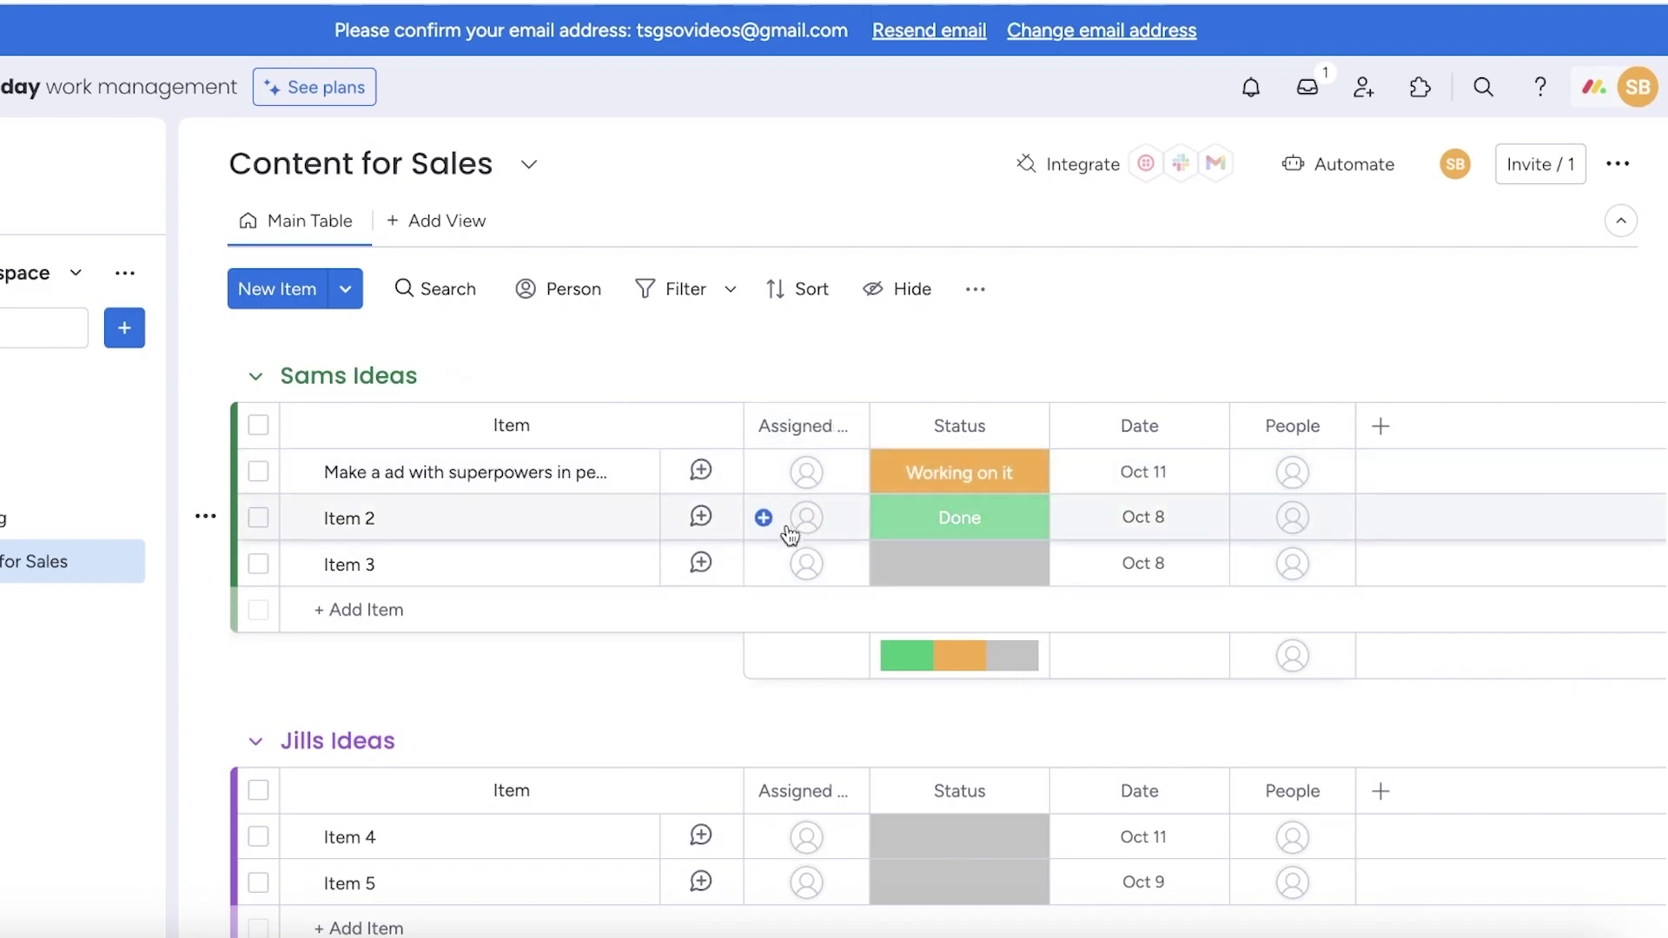
Rename the People column to Supervisor.
click(1281, 433)
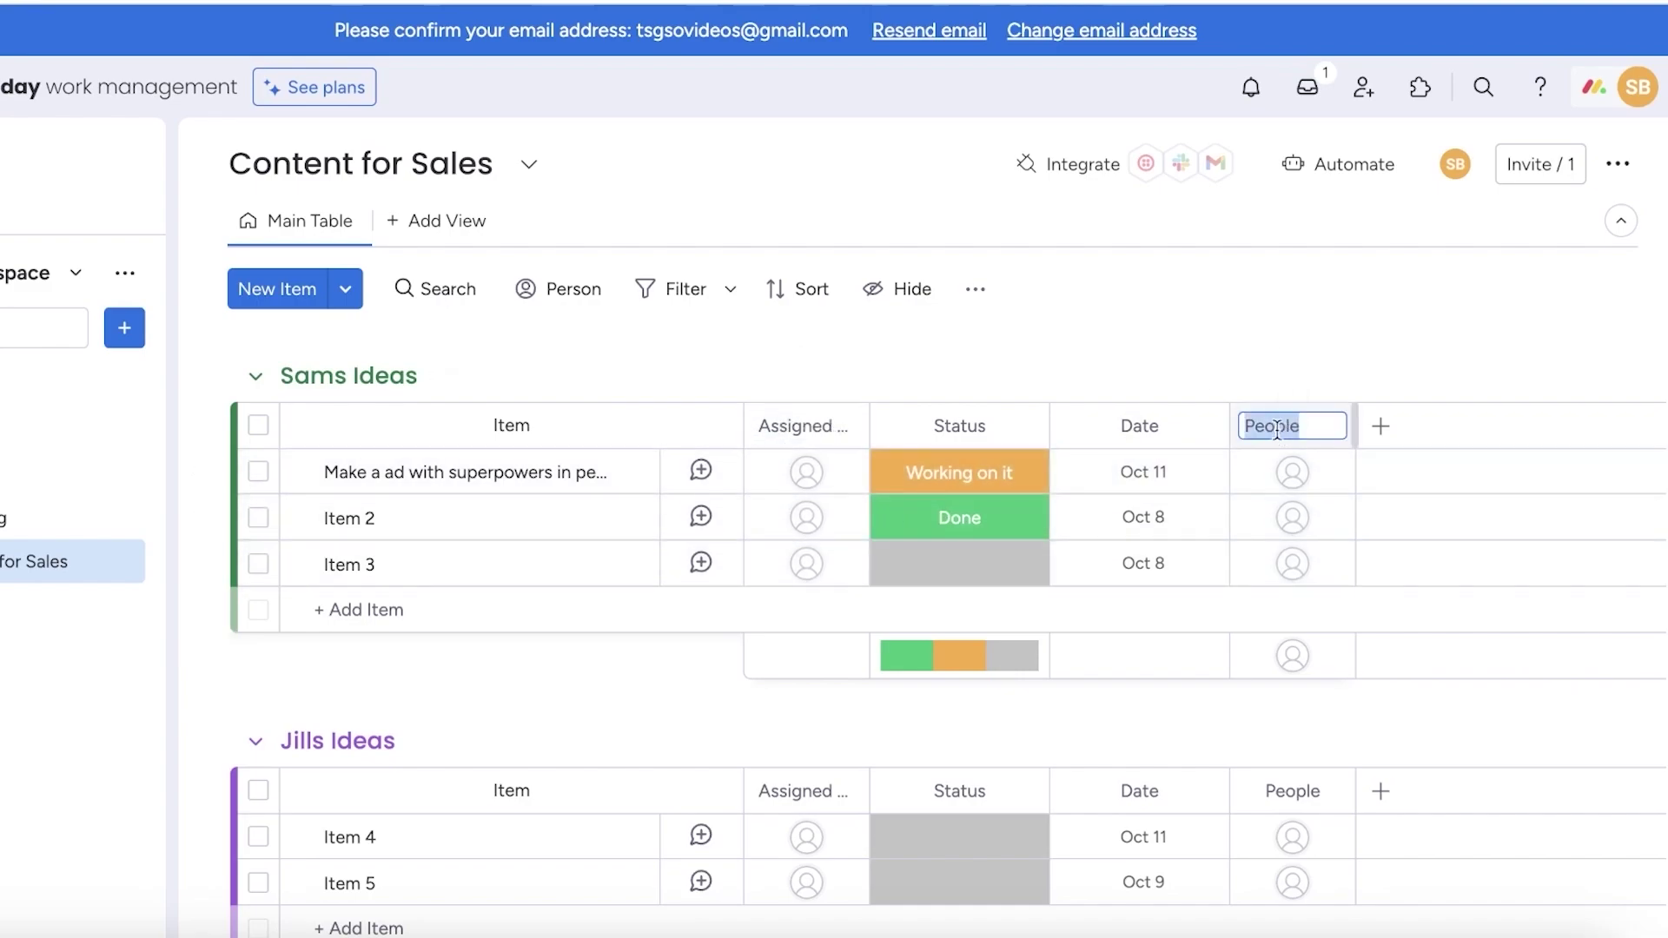
text(Supervisor)
key(Return)
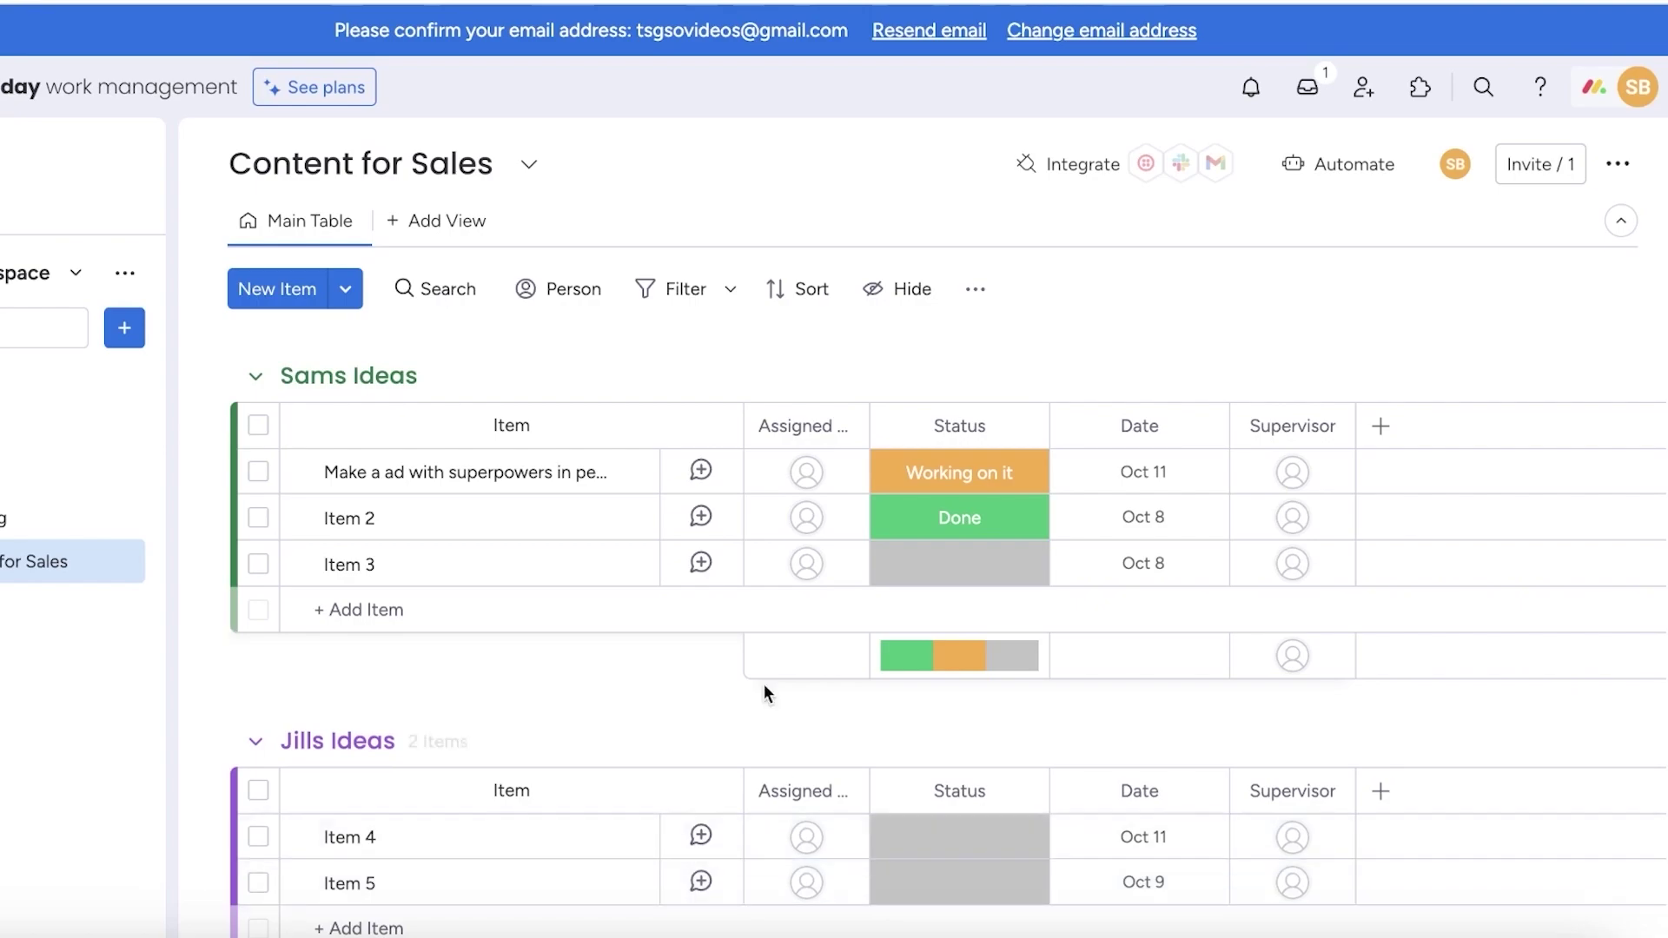
Open the subscription plans and compare the Basic, Standard, Pro and Enterprise prices and features.
click(313, 95)
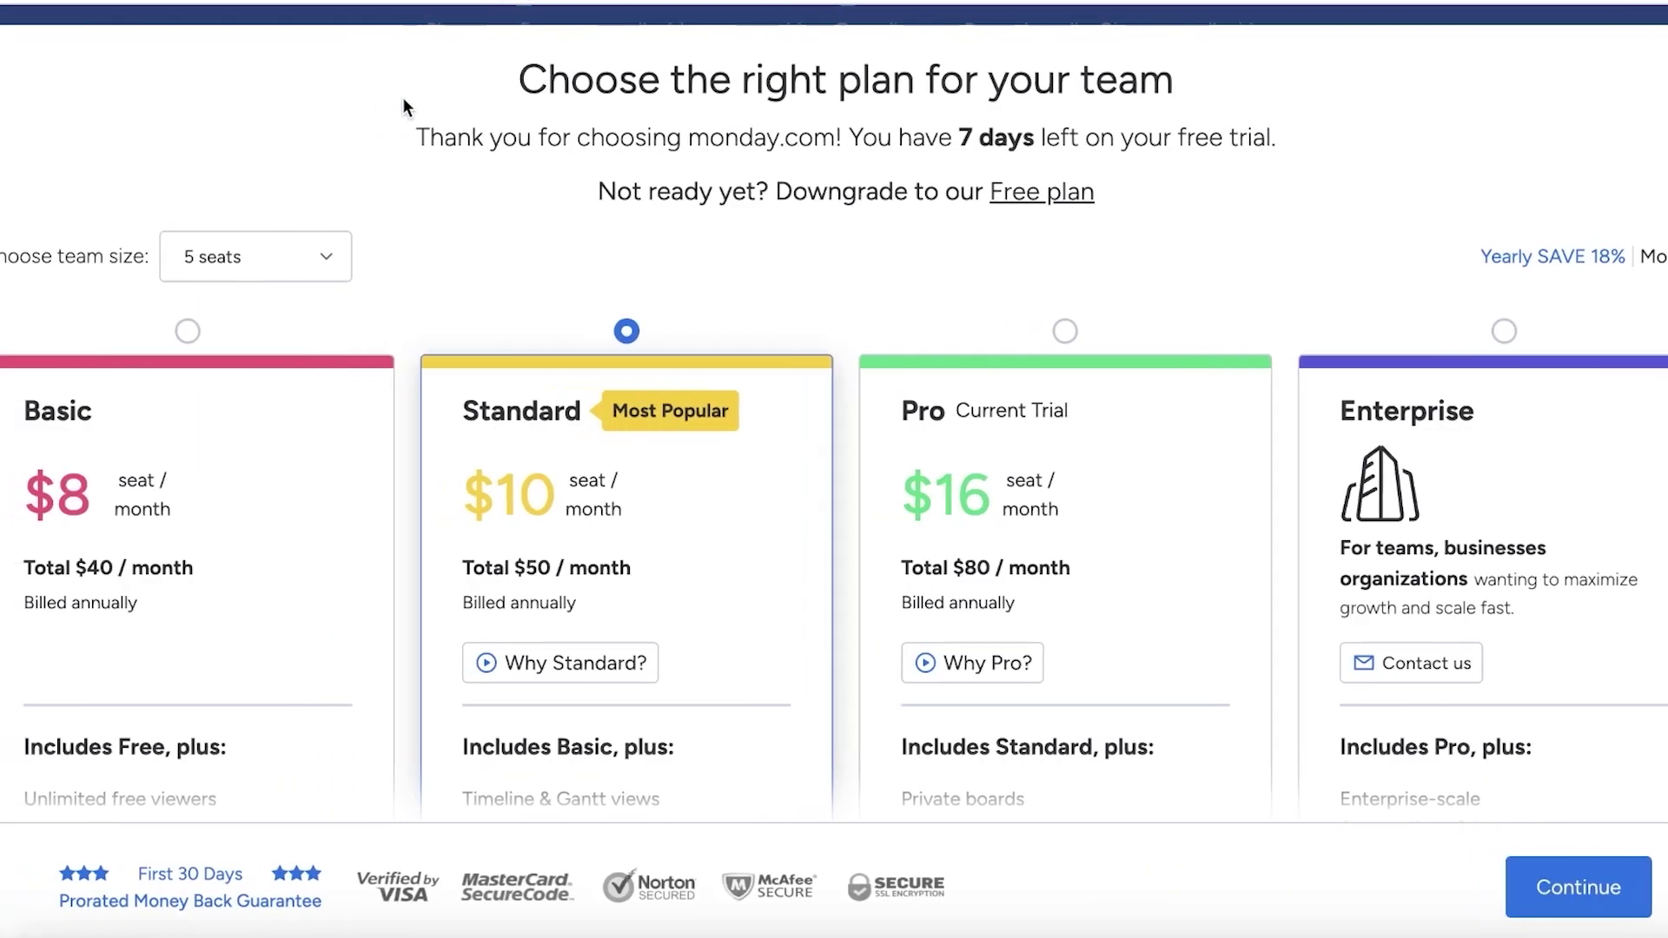
scroll(395, 247, down, 3)
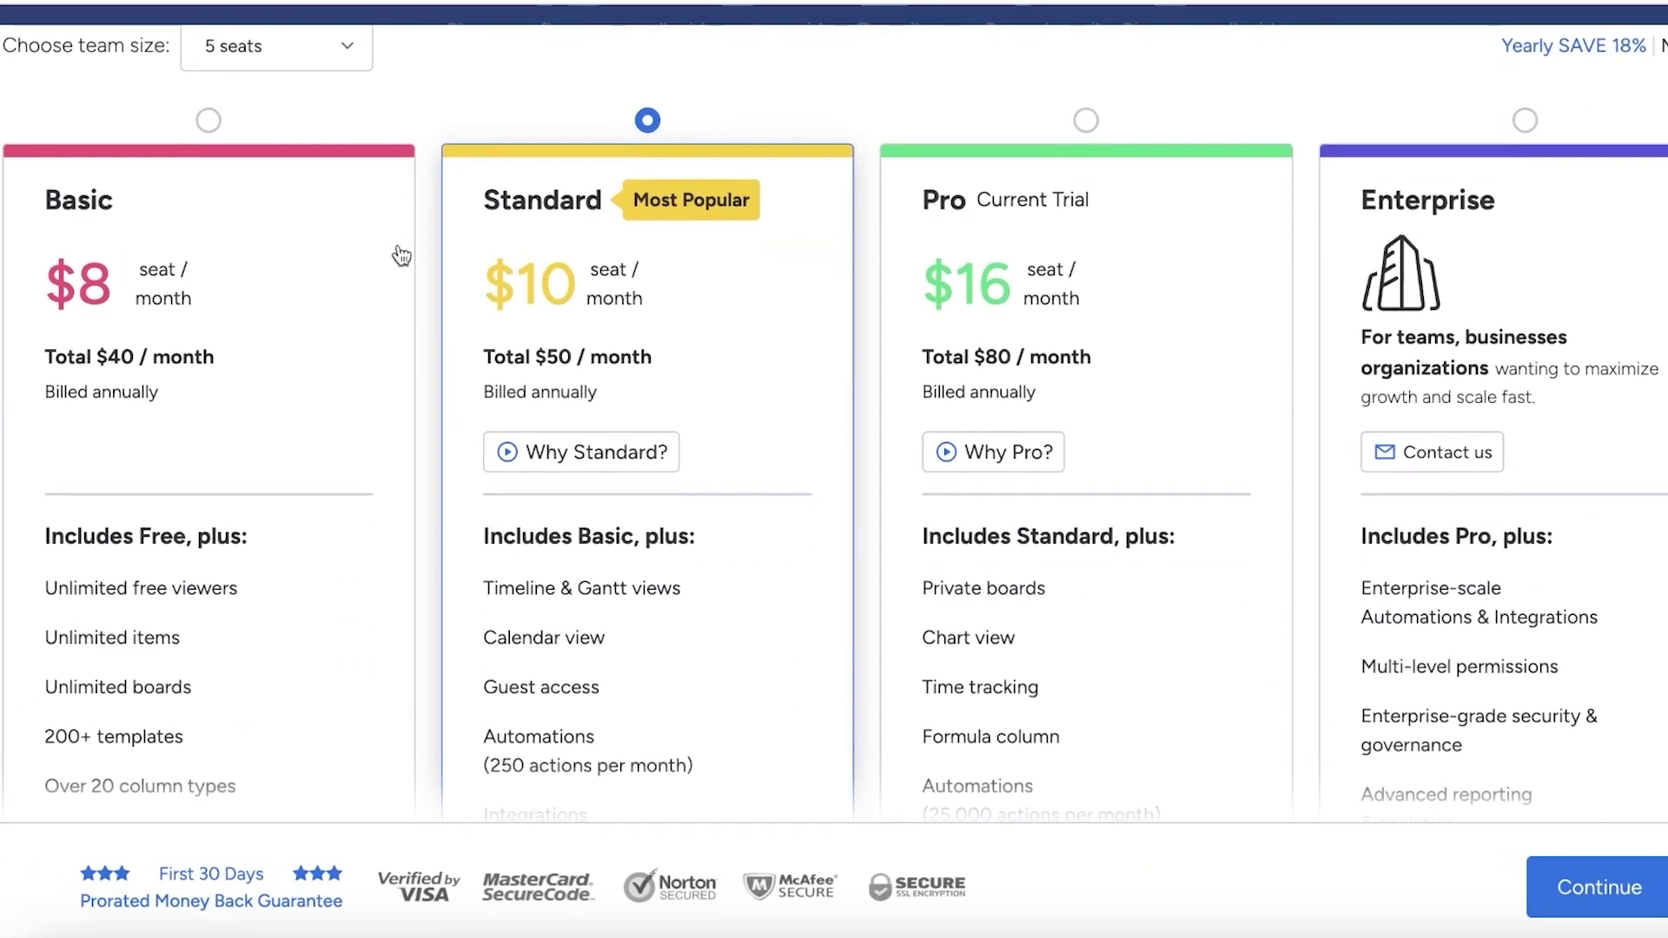
scroll(400, 245, up, 3)
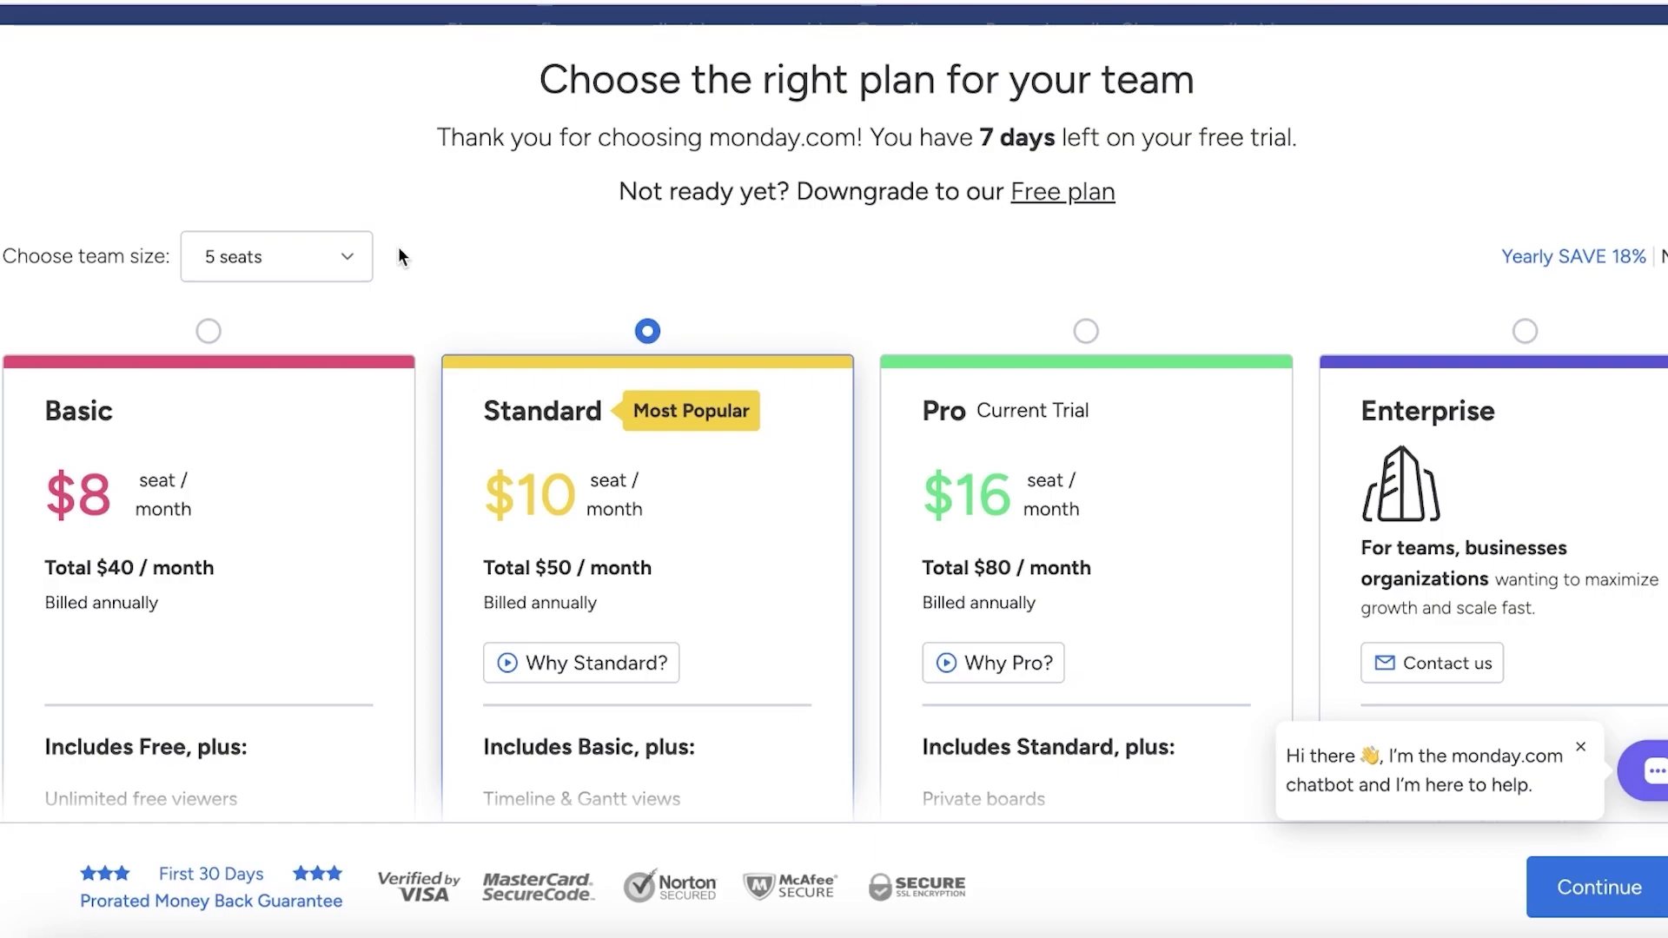
scroll(400, 250, down, 2)
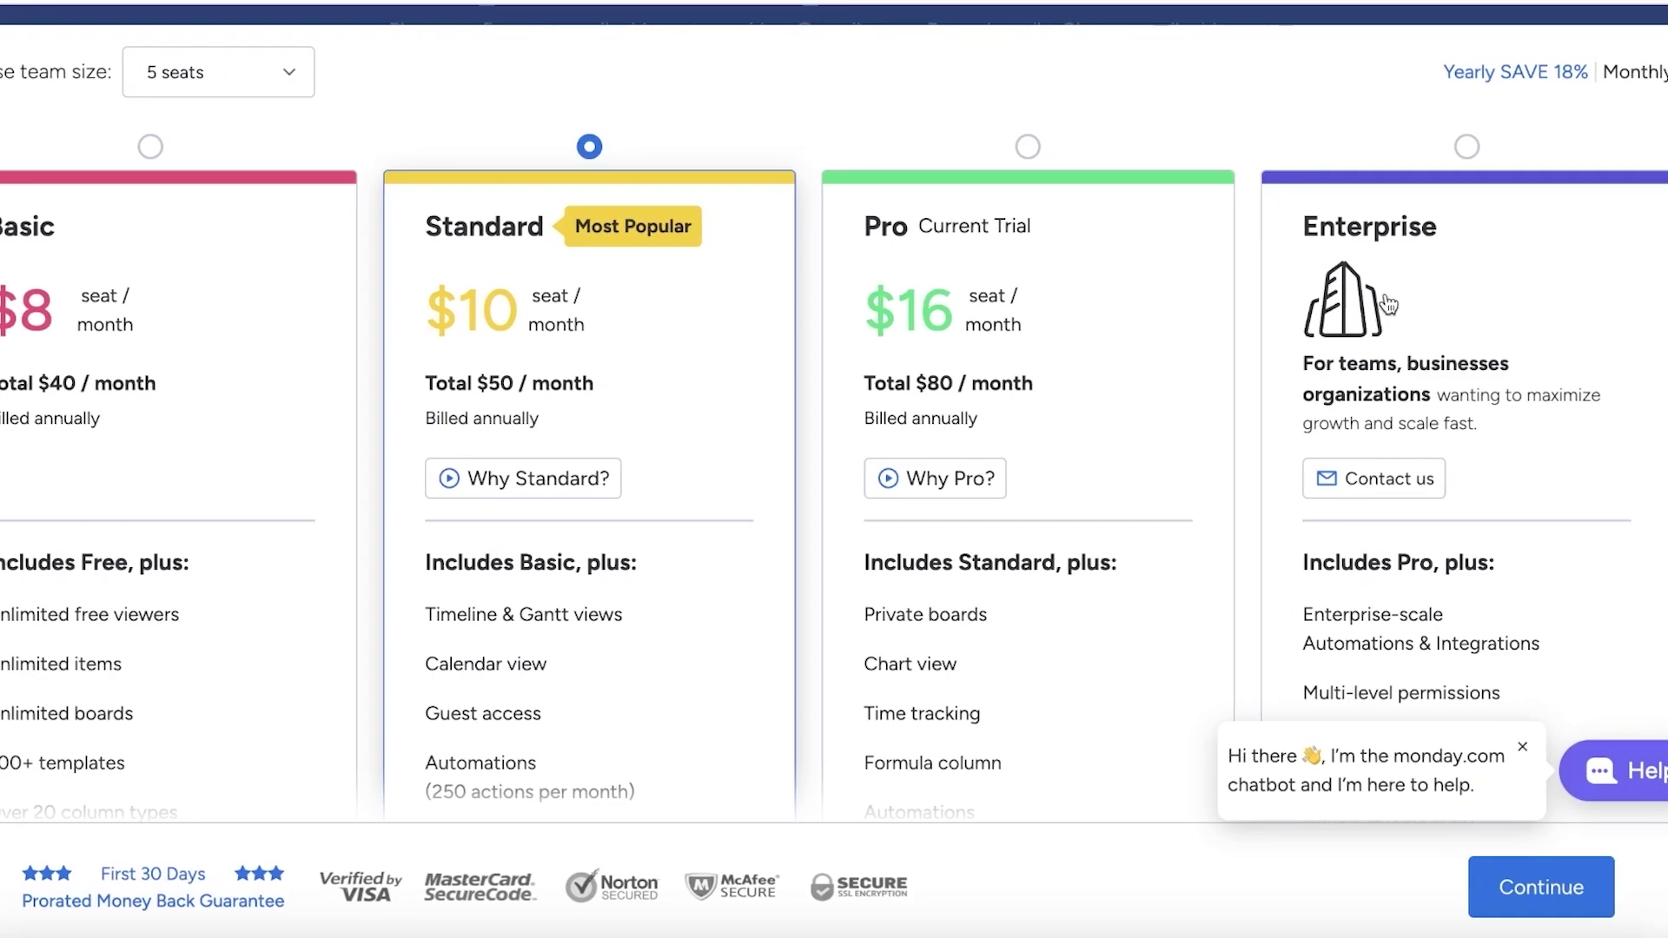
Compare the features included in the Basic, Standard, Pro and Enterprise plans, and close the plans page.
scroll(1383, 316, down, 3)
scroll(477, 418, up, 4)
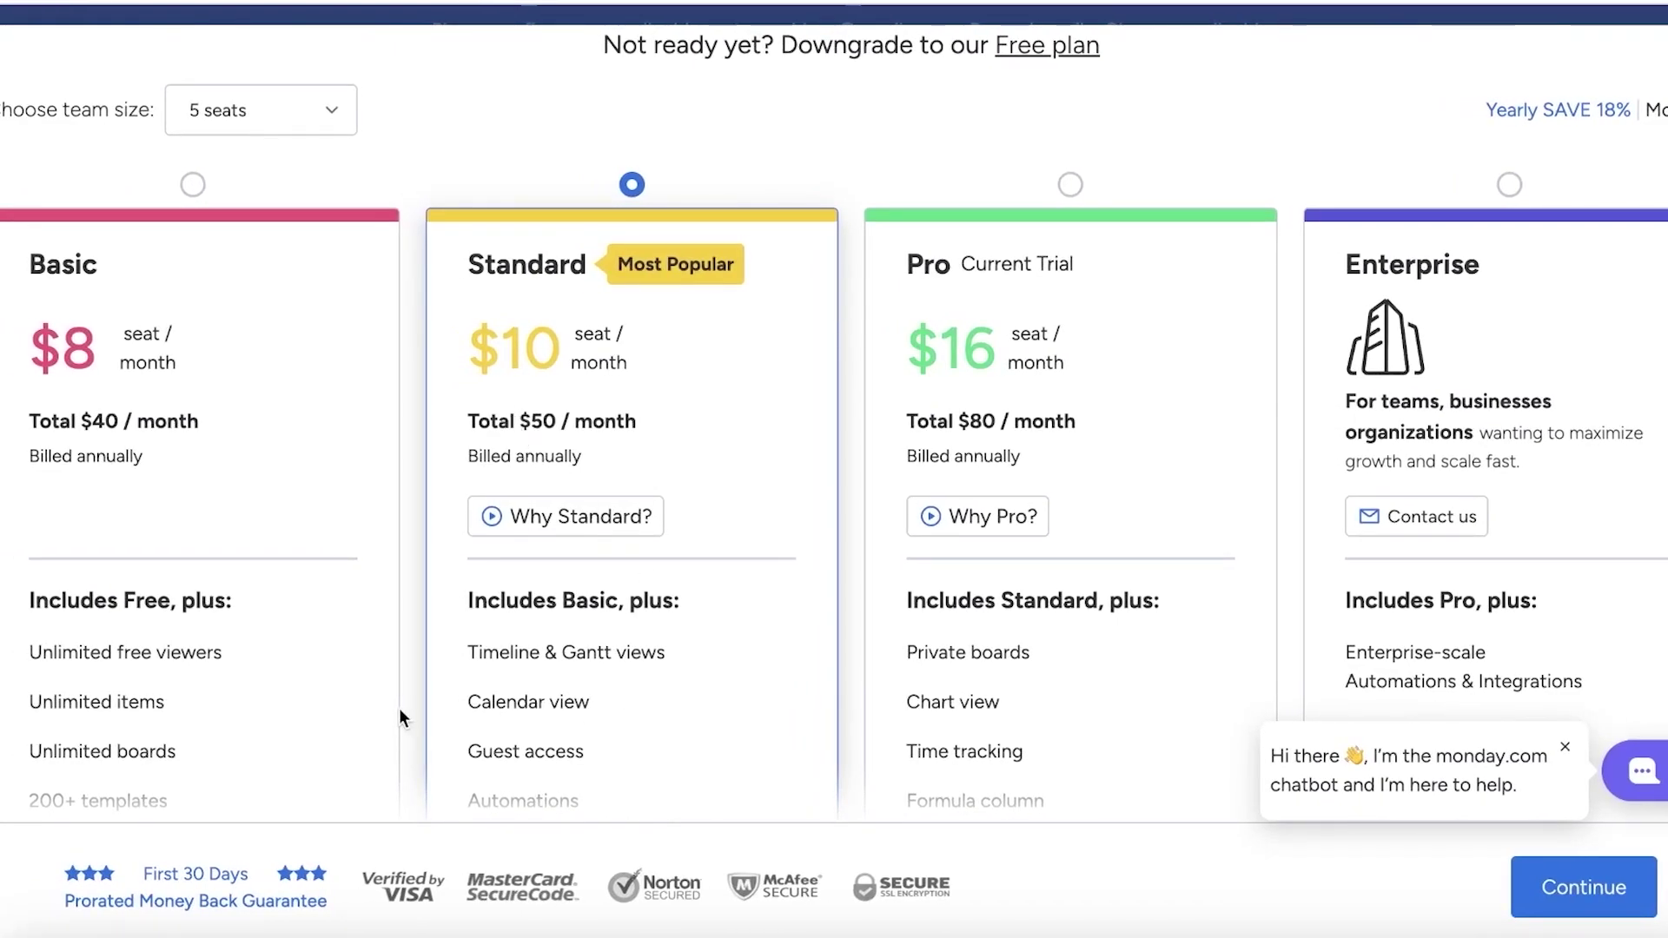
scroll(400, 708, down, 2)
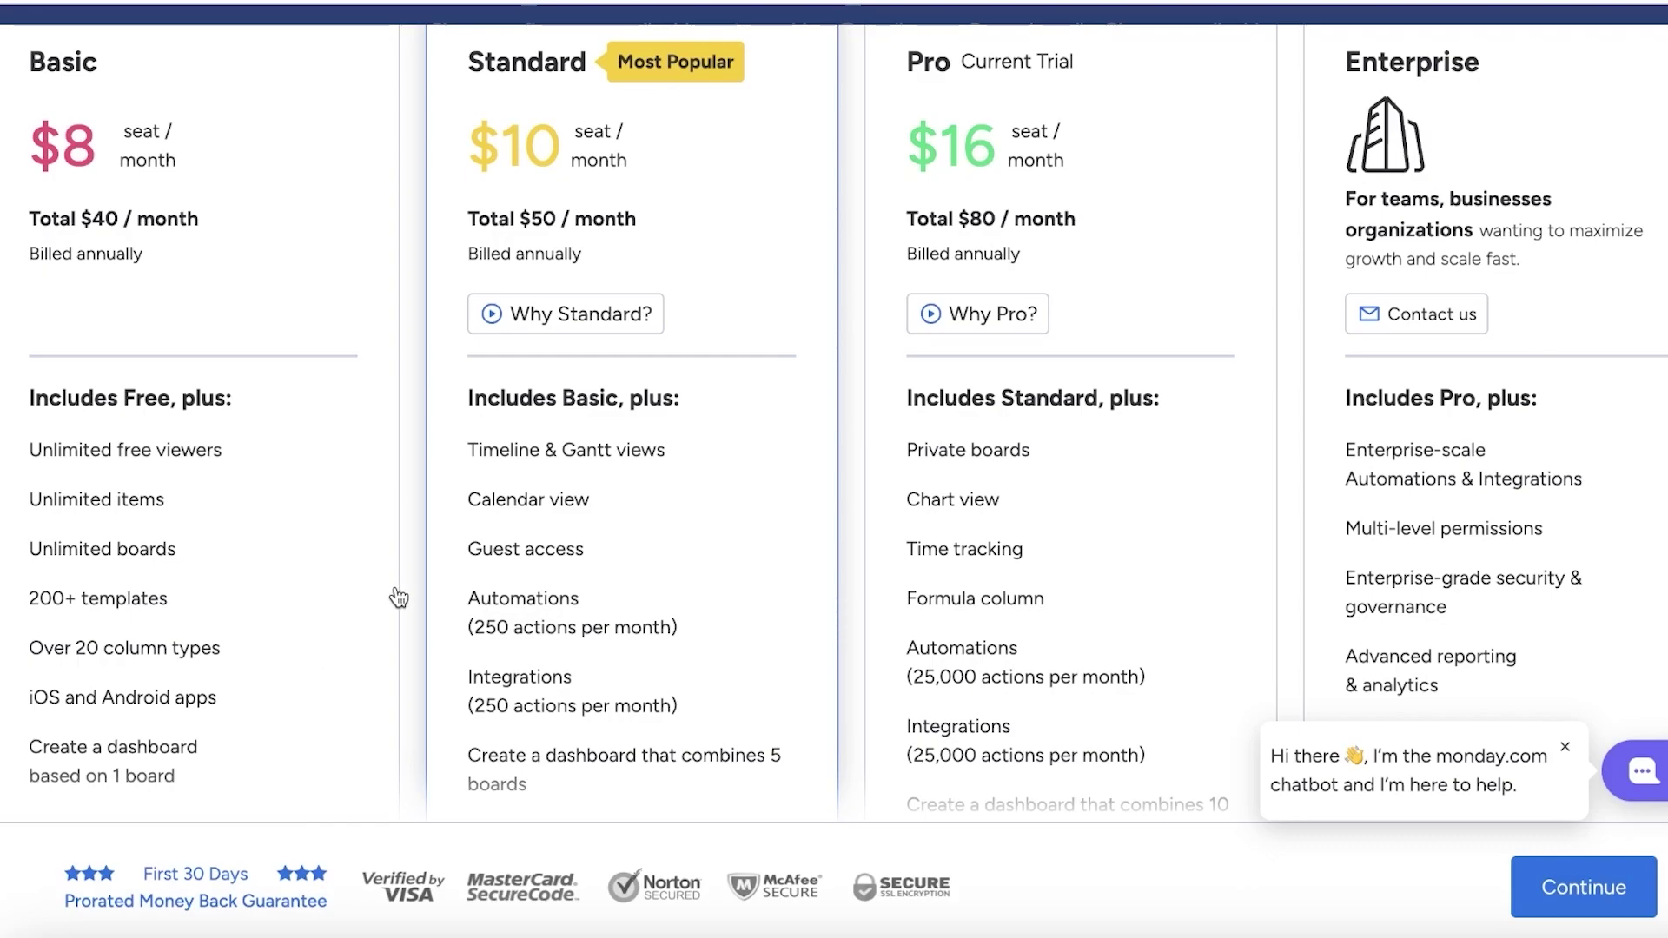
scroll(408, 608, up, 4)
scroll(420, 623, down, 1)
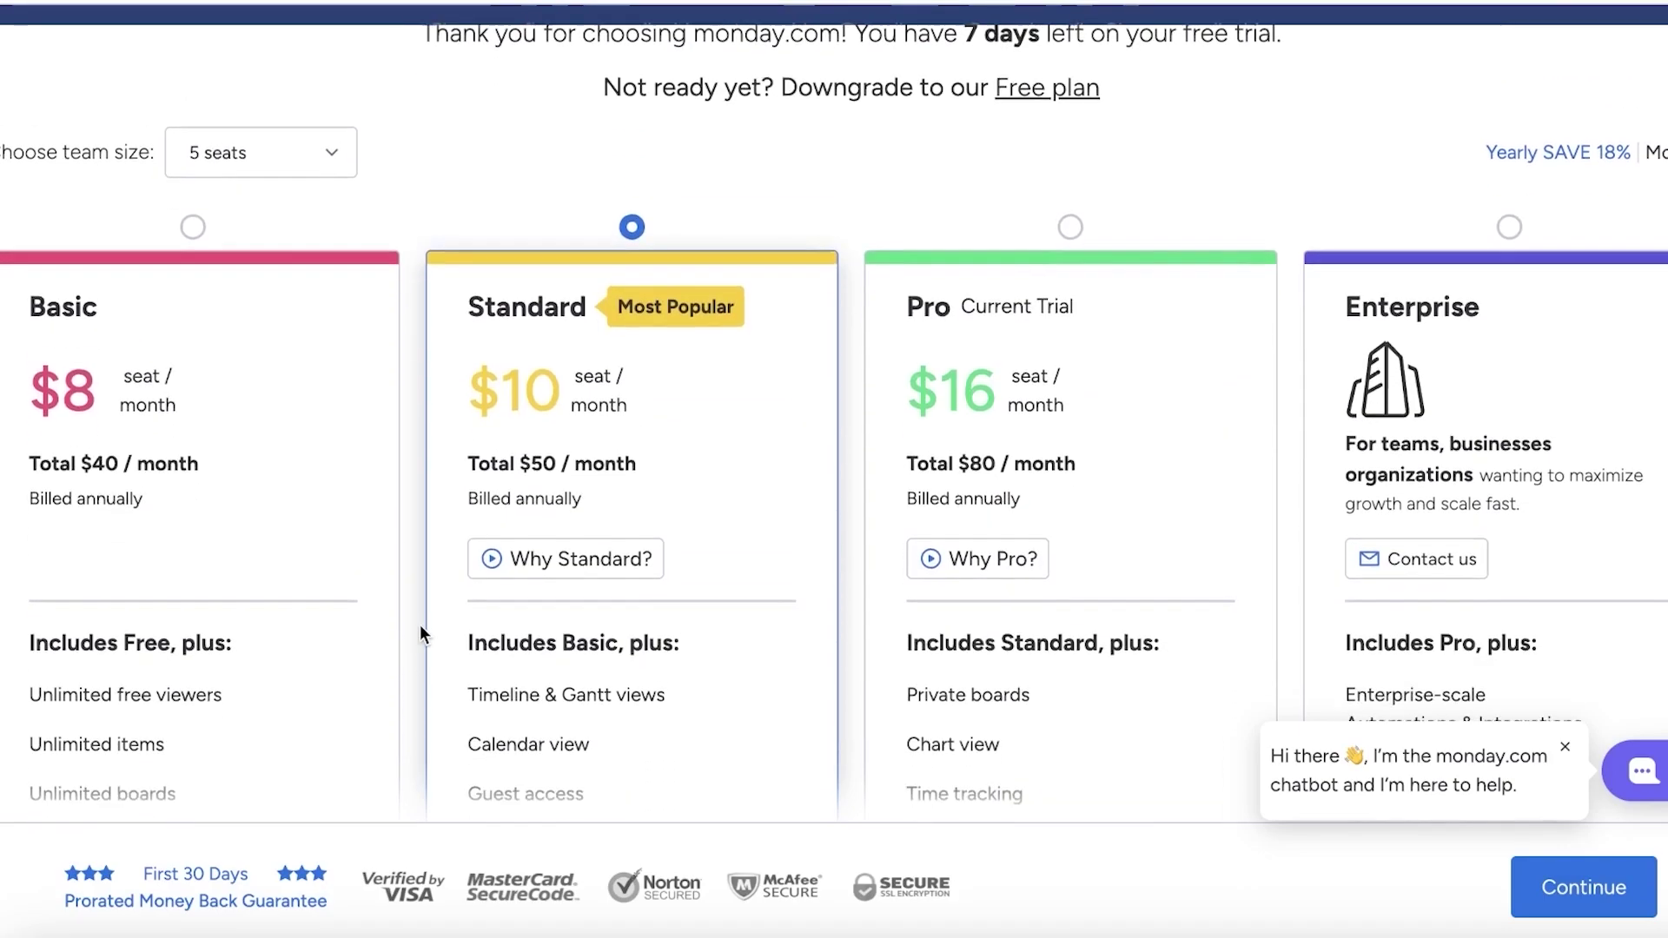
scroll(530, 643, down, 2)
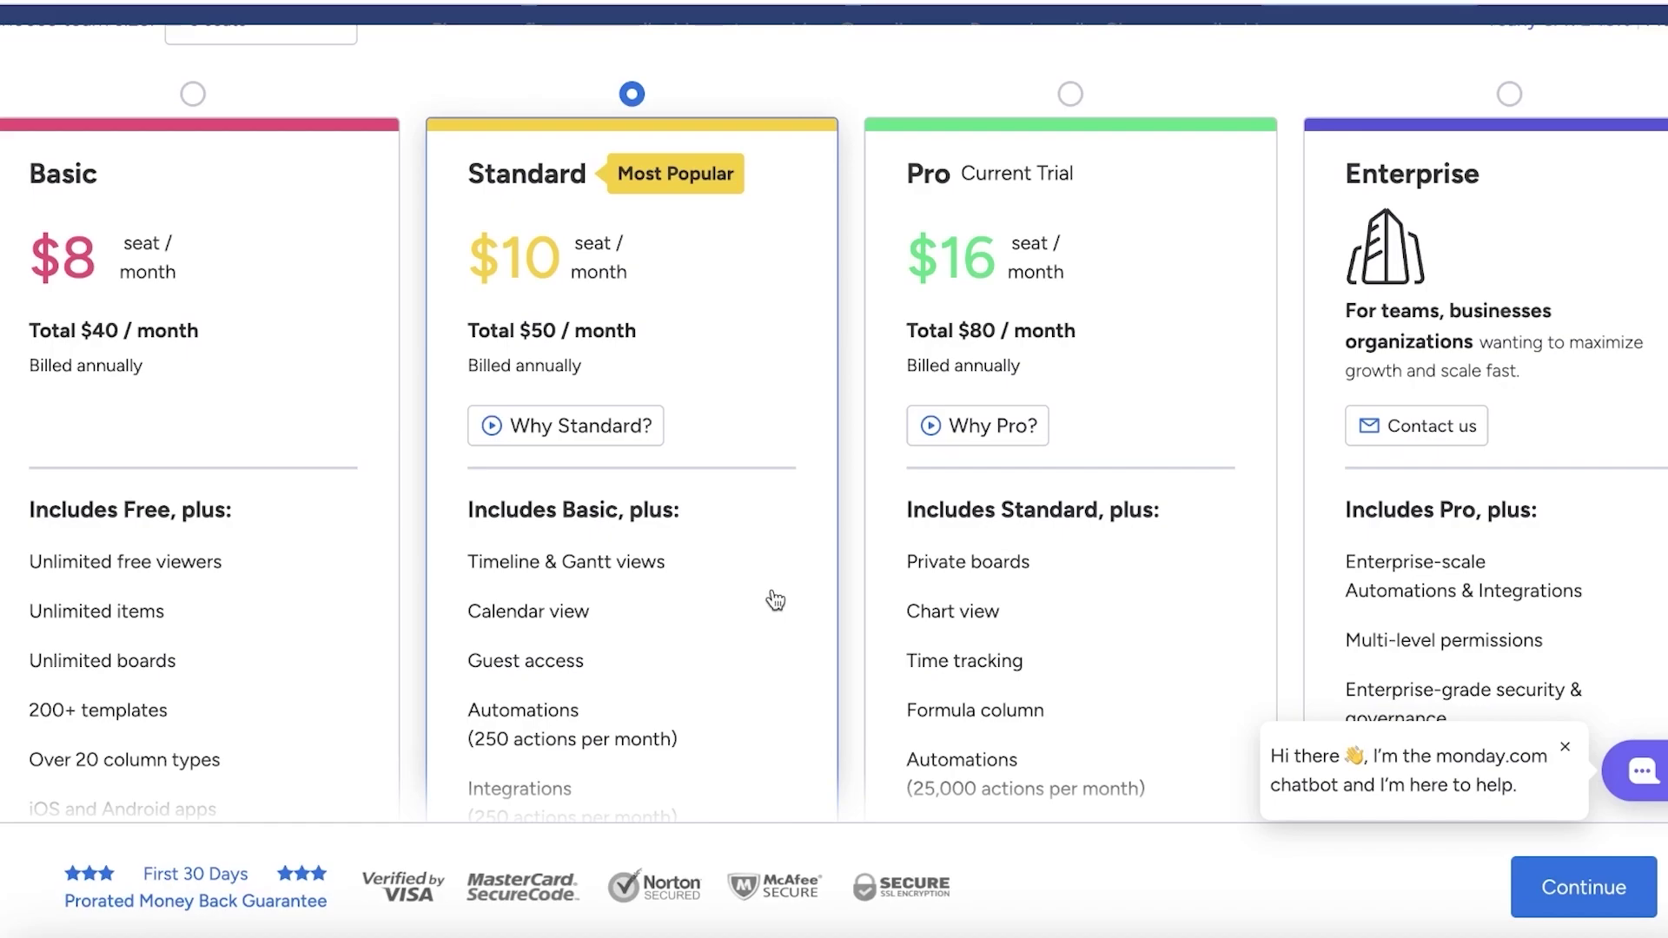
scroll(777, 601, down, 1)
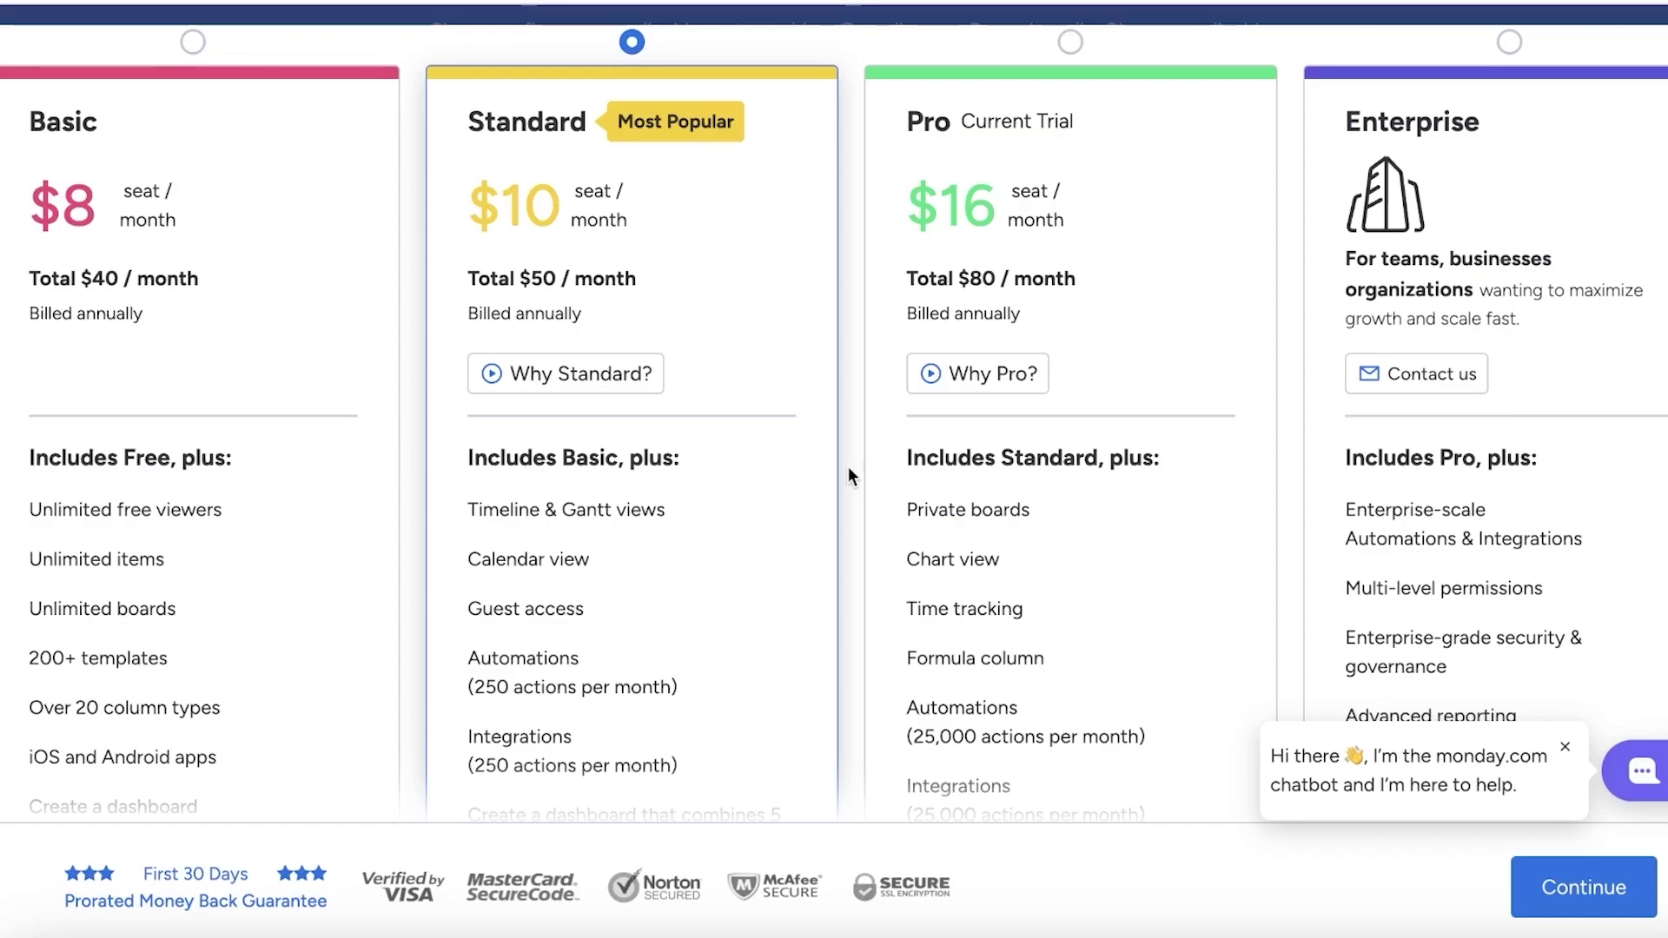
scroll(850, 471, up, 3)
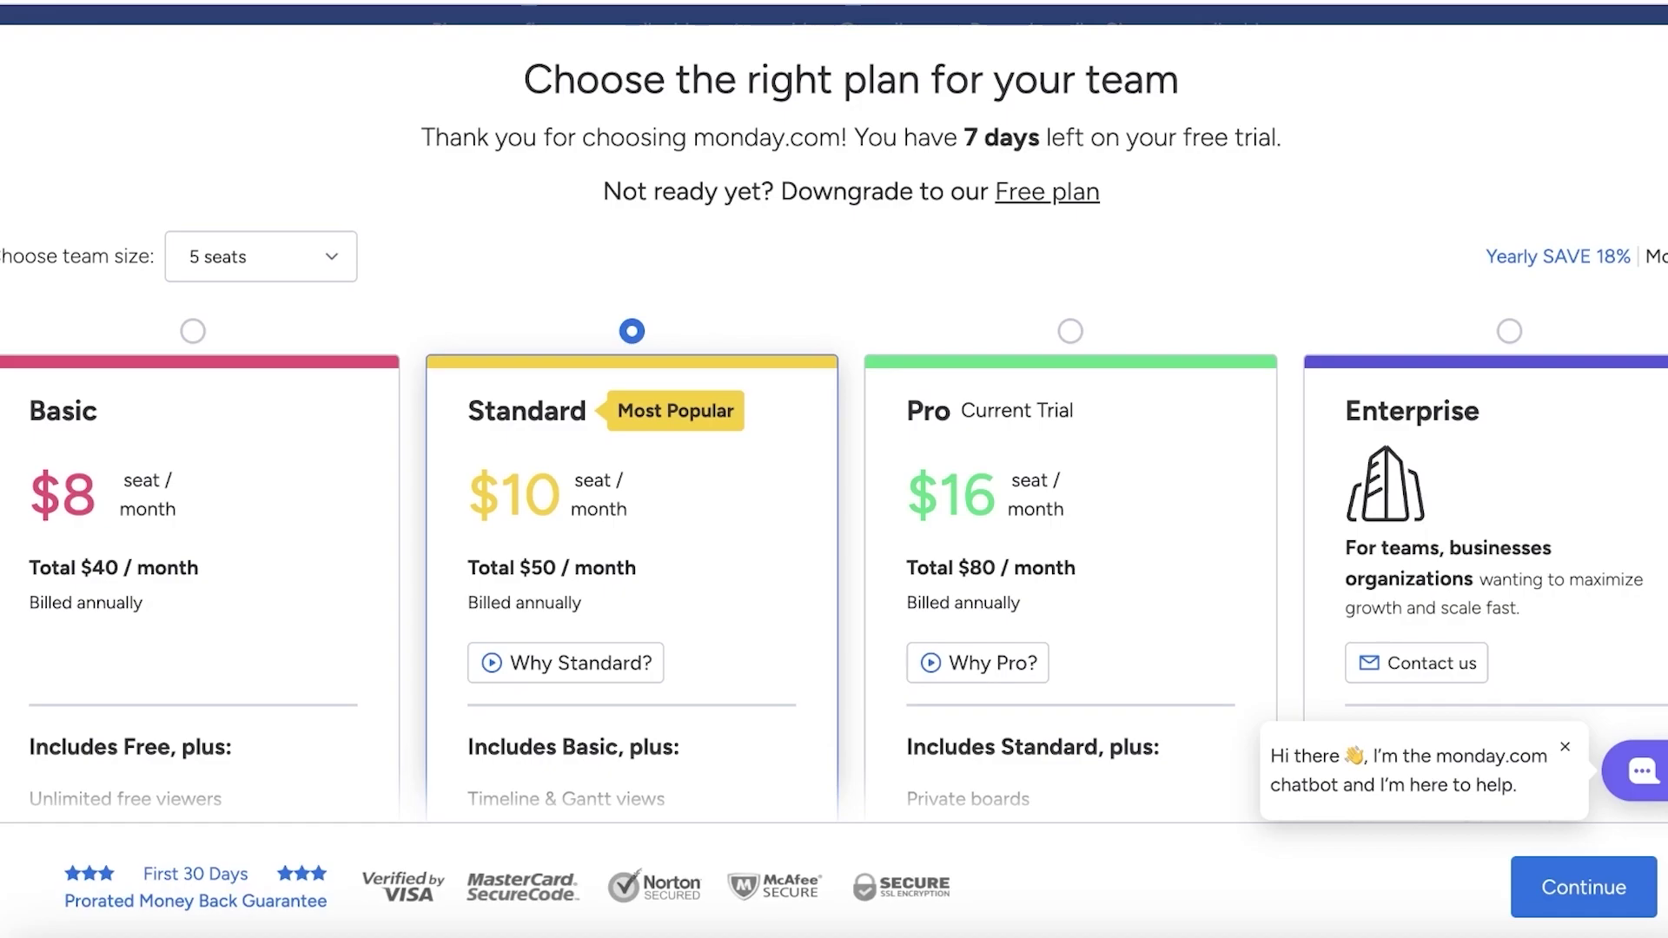
key(Escape)
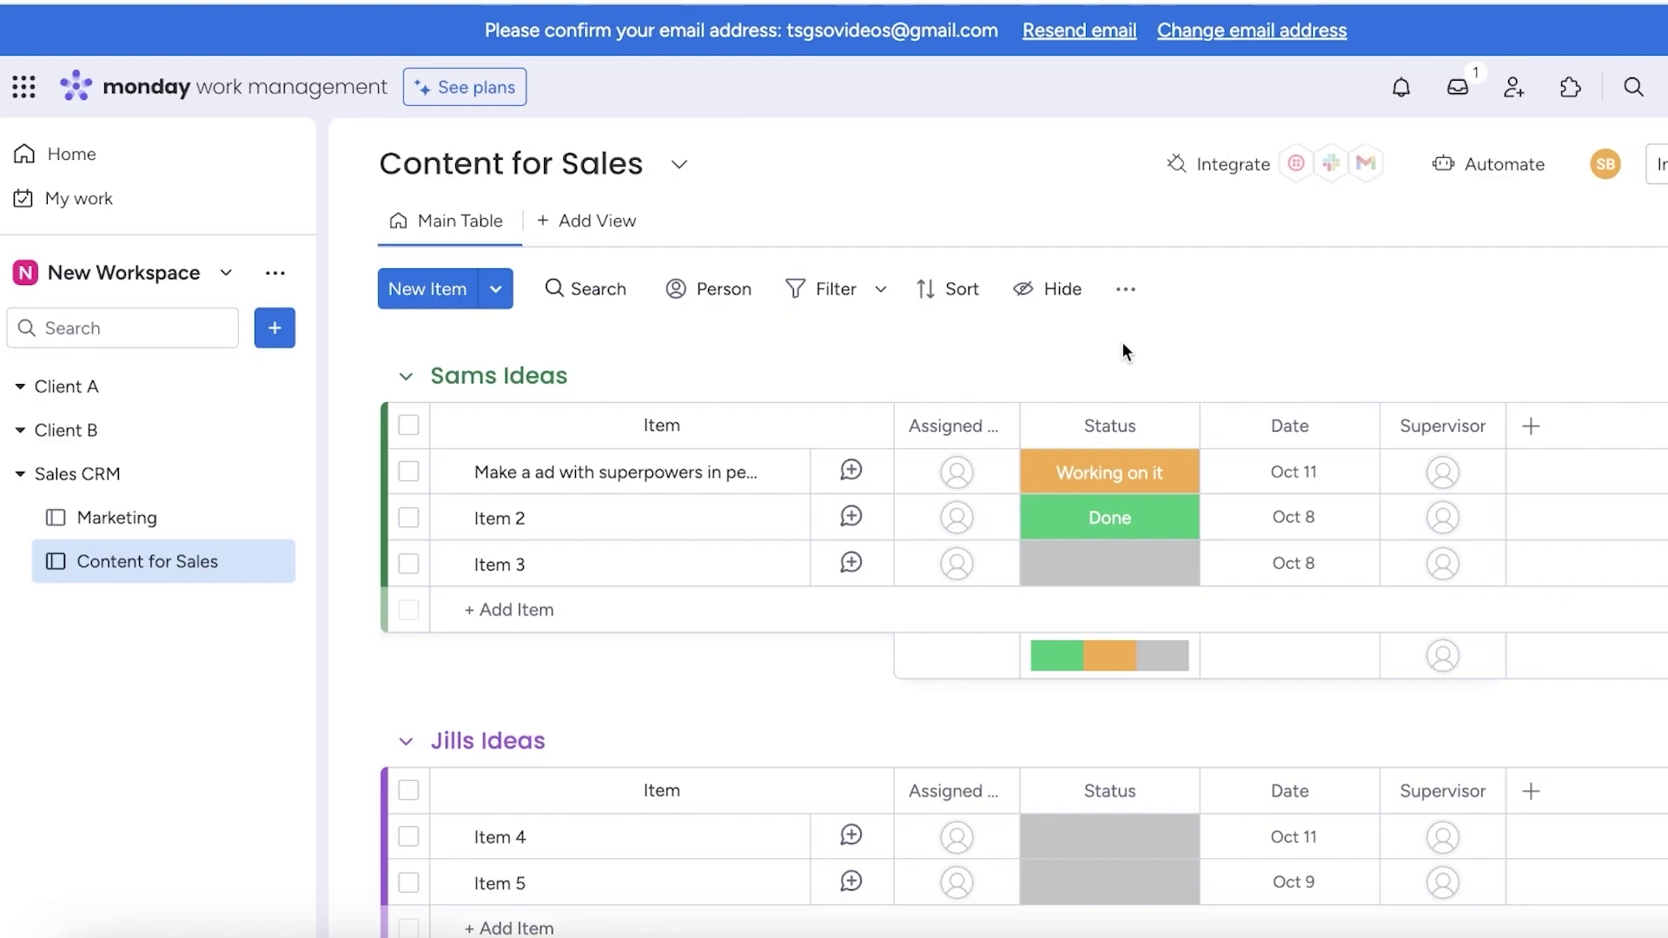
Open the Marketing board in the Sales CRM folder.
click(176, 474)
click(53, 473)
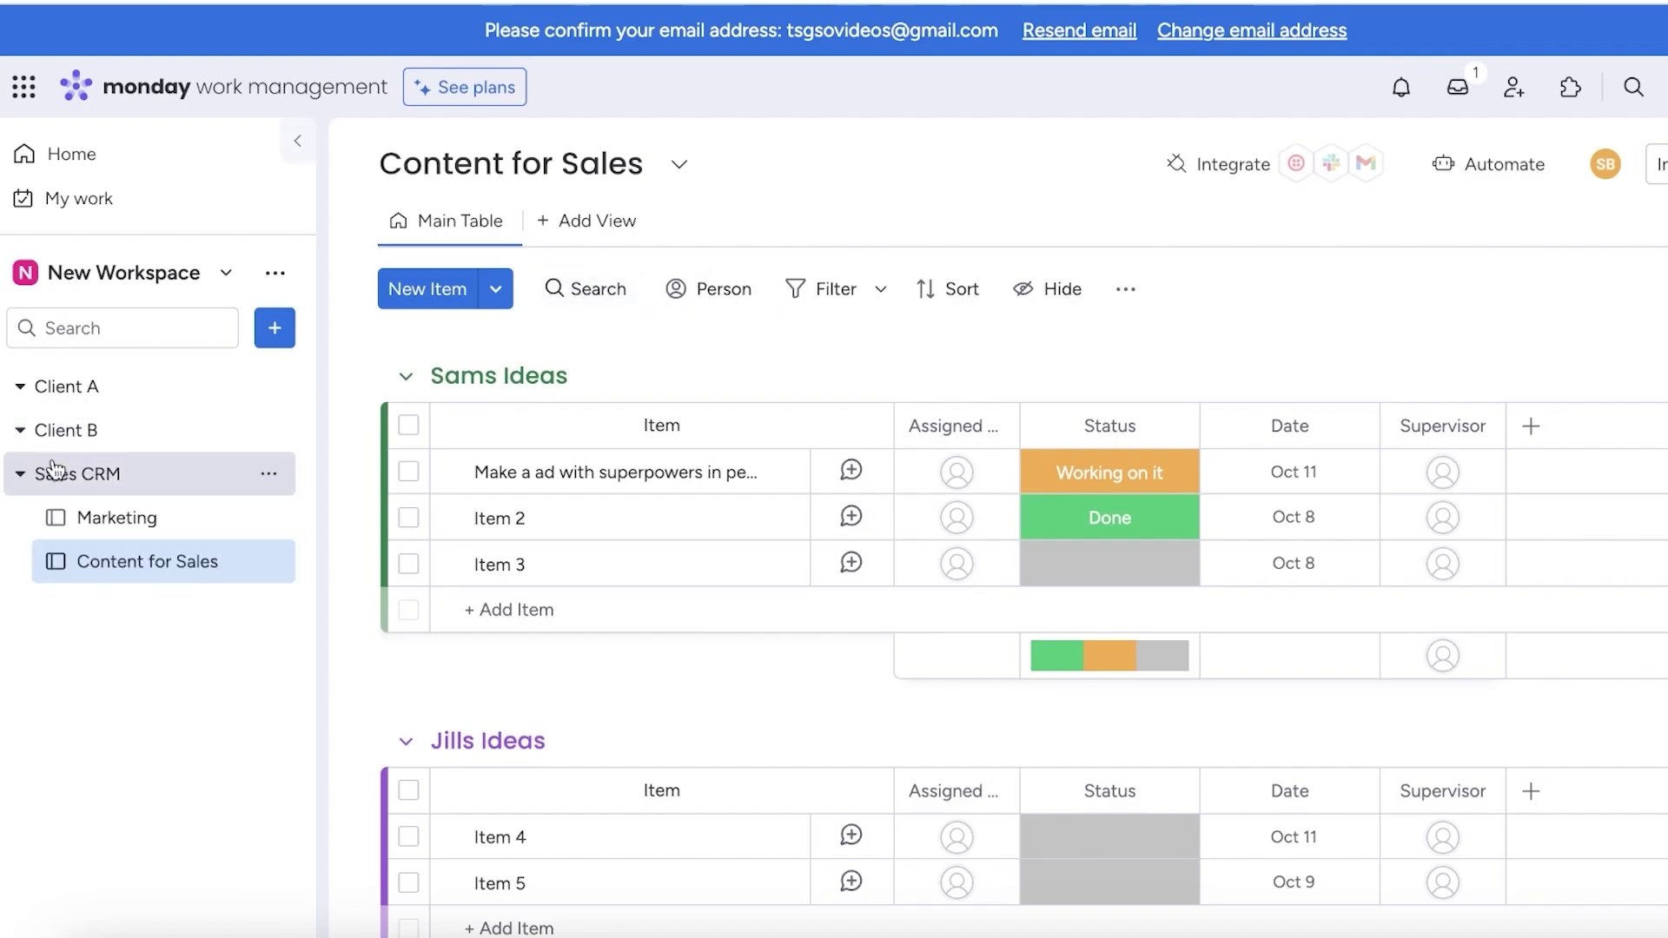
click(95, 521)
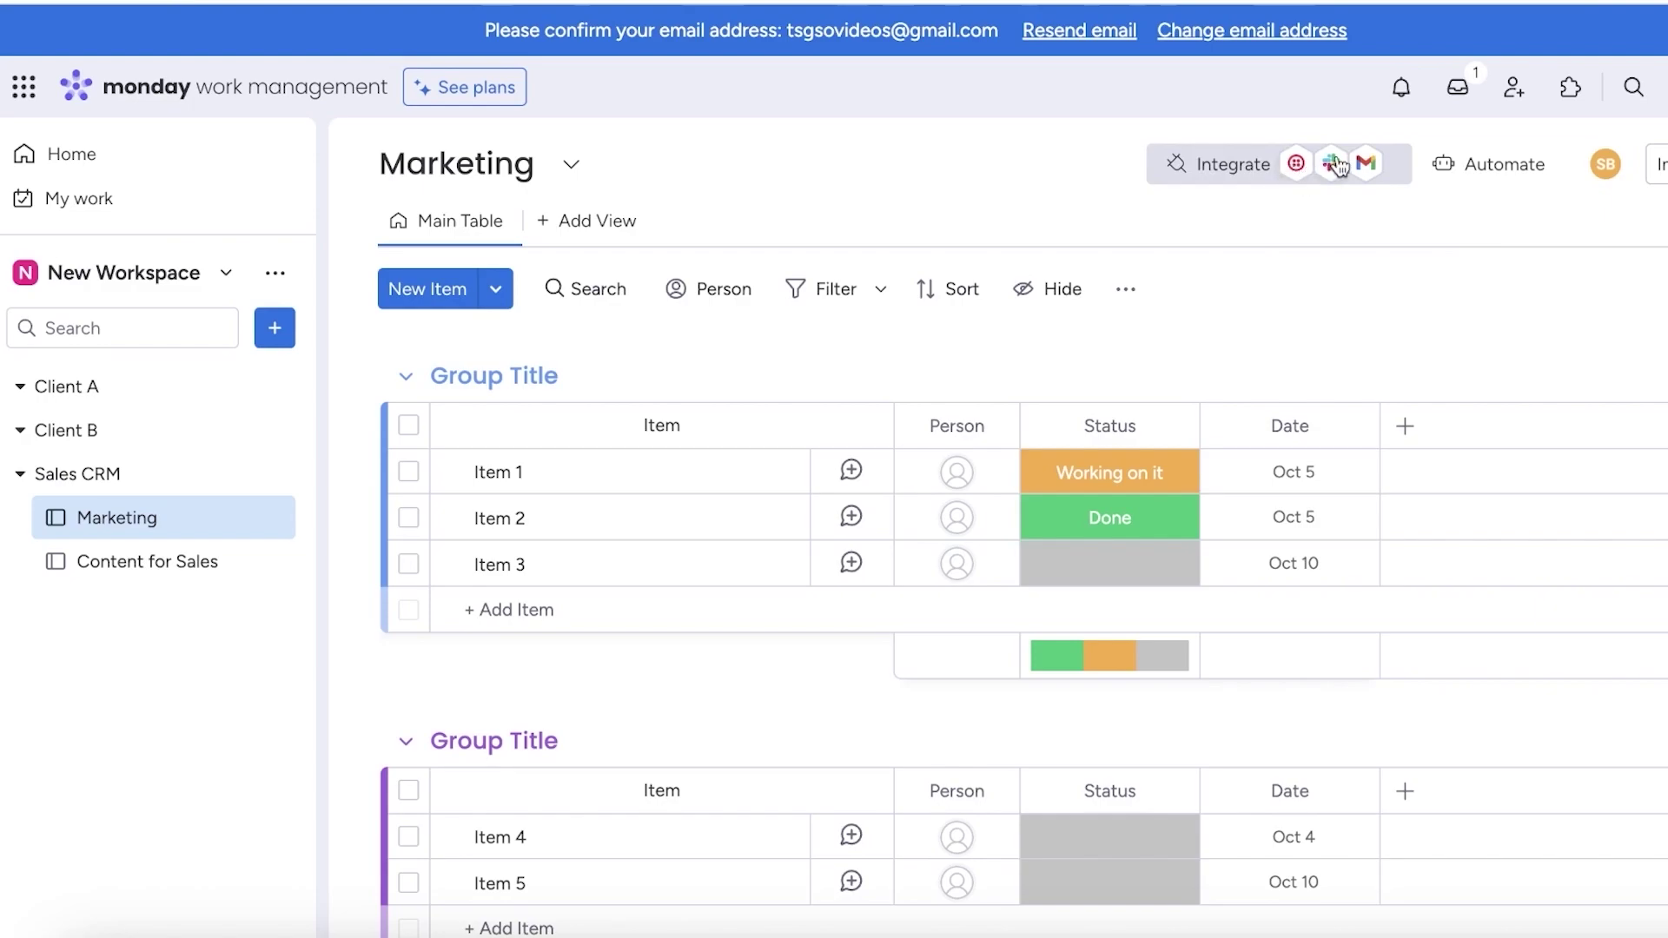
Browse the Marketing board's automation templates from Basic and Featured through the Custom category, and close the automations center.
click(1477, 161)
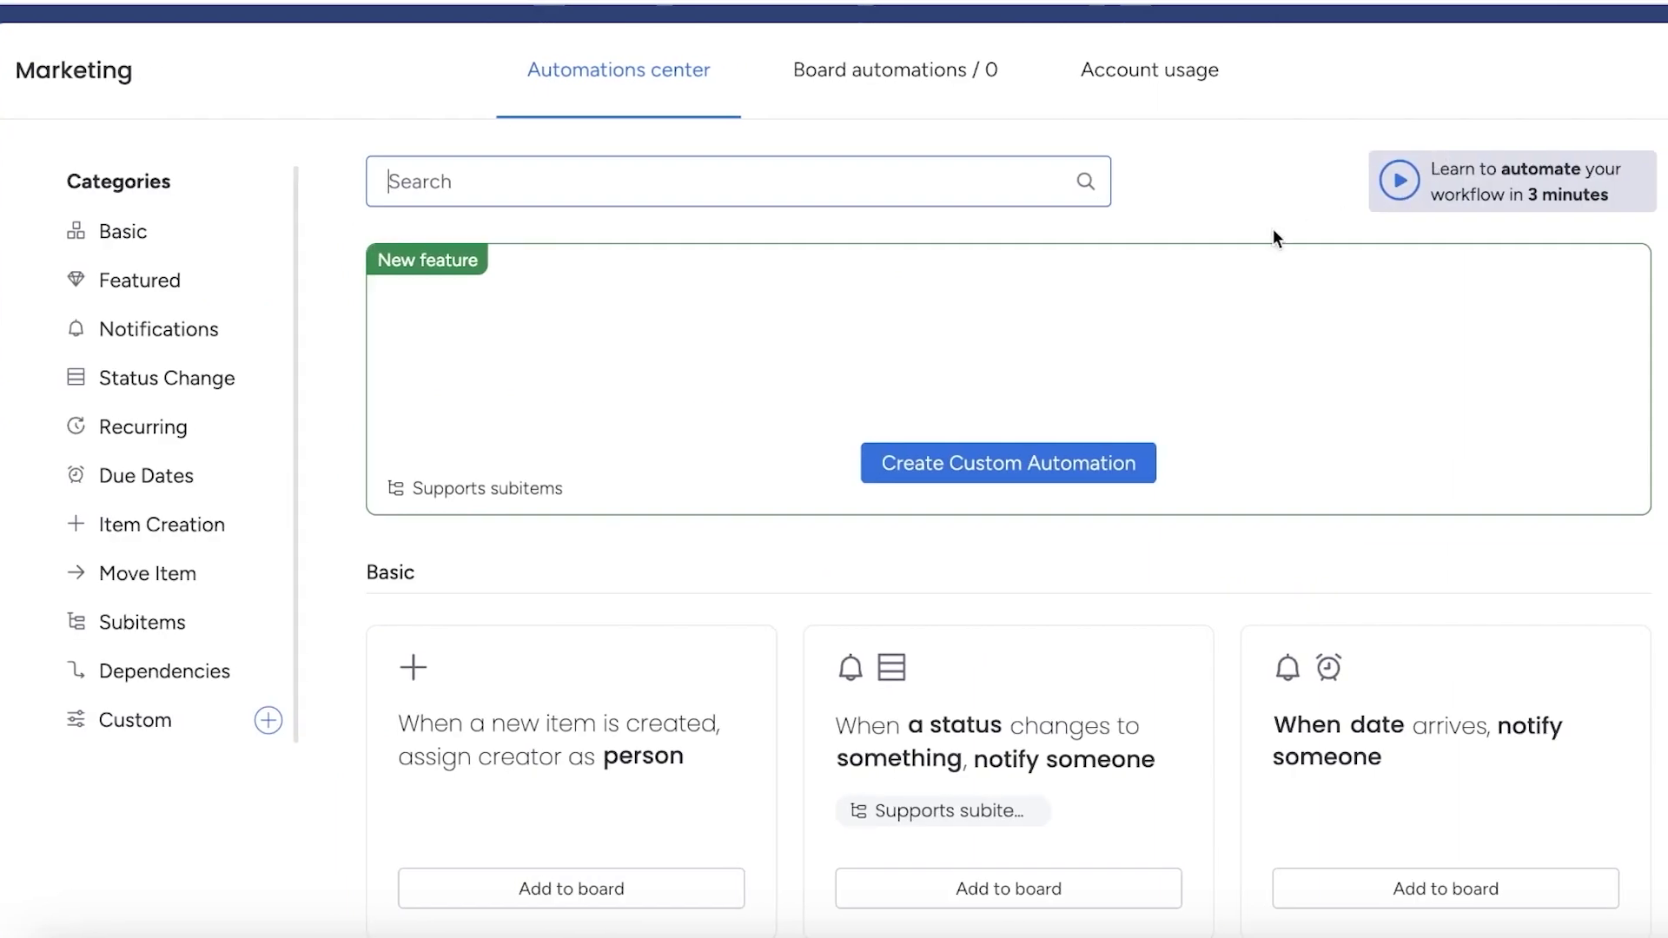
scroll(1060, 328, down, 4)
scroll(1060, 328, down, 7)
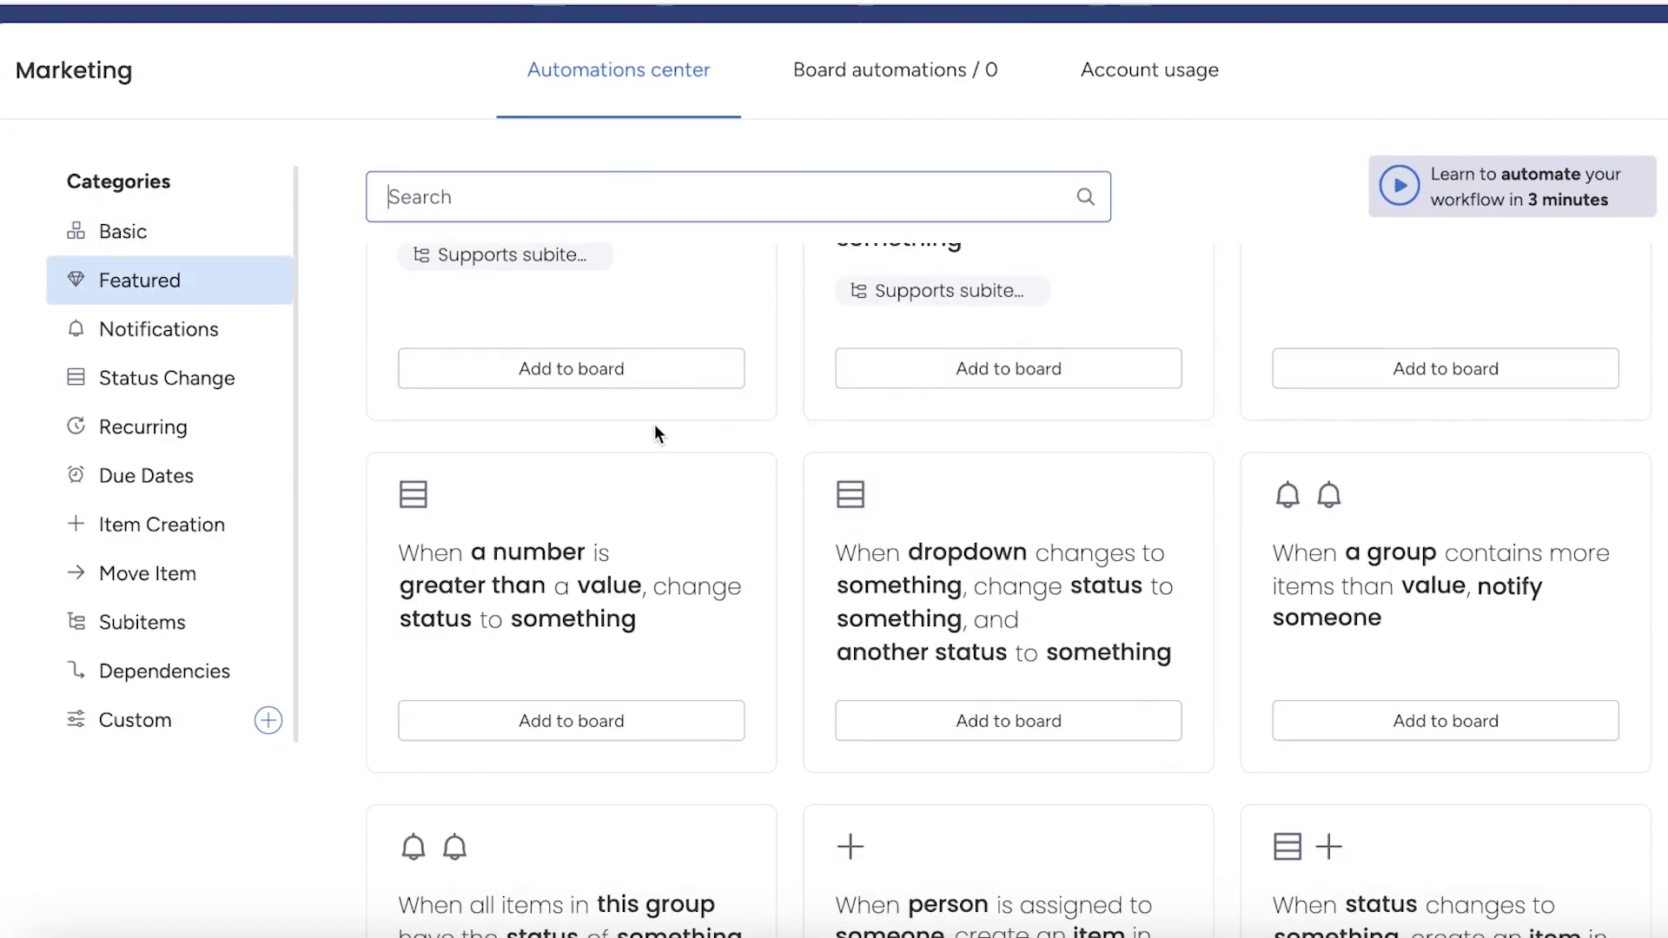
scroll(657, 431, down, 3)
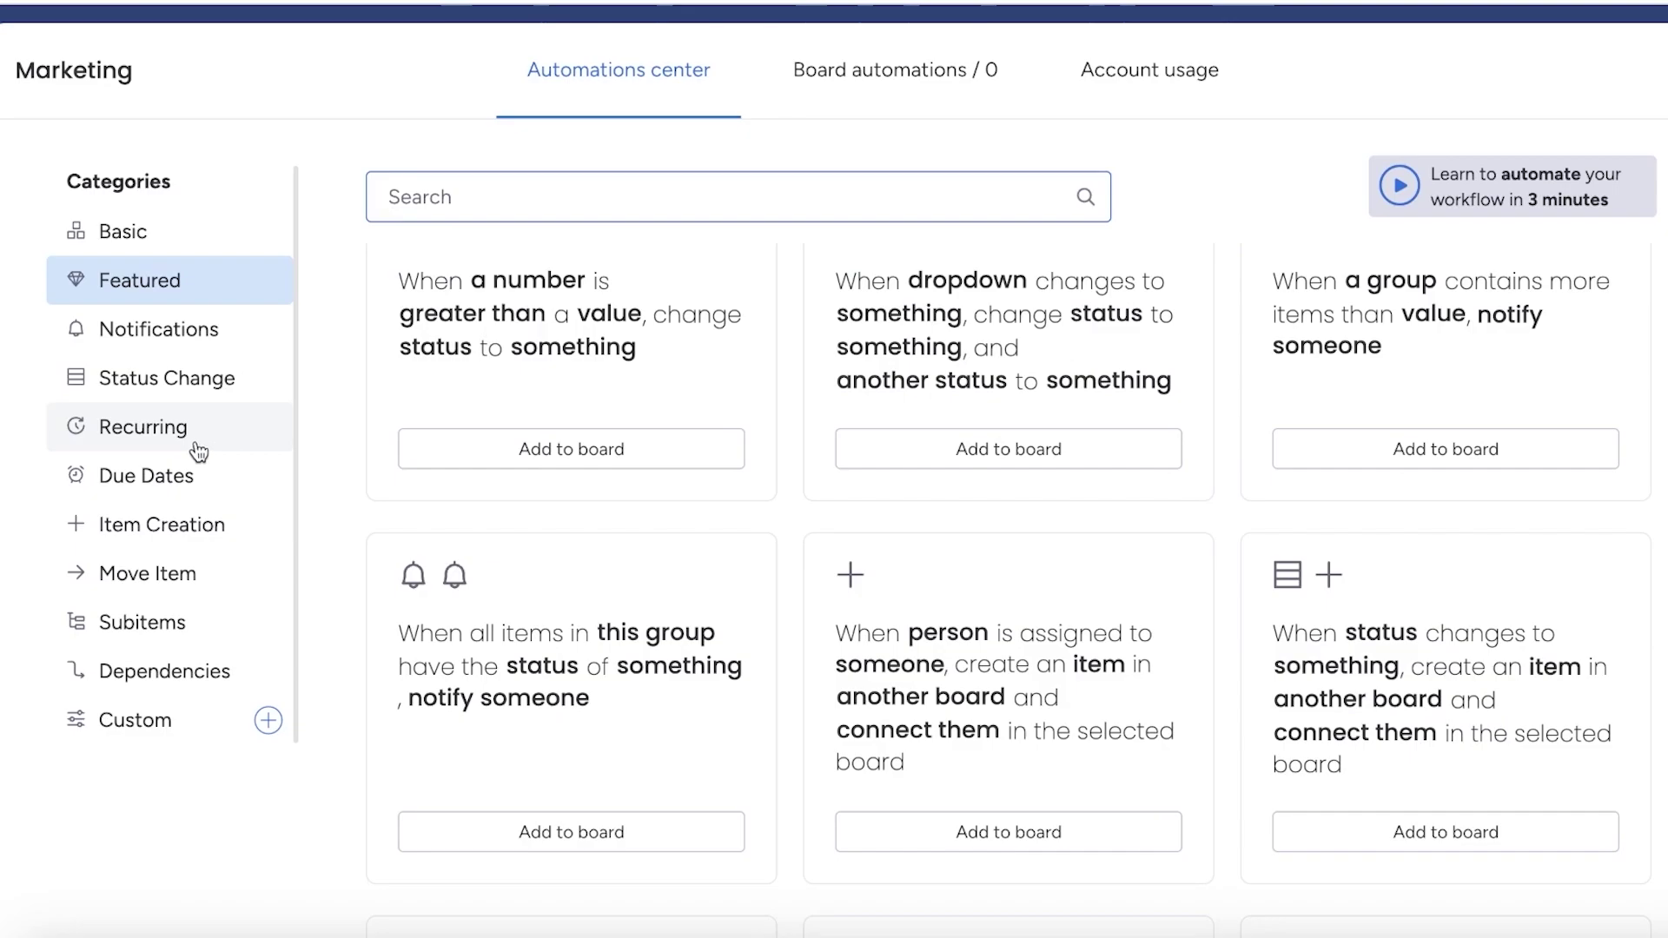
scroll(922, 543, down, 5)
scroll(922, 544, down, 10)
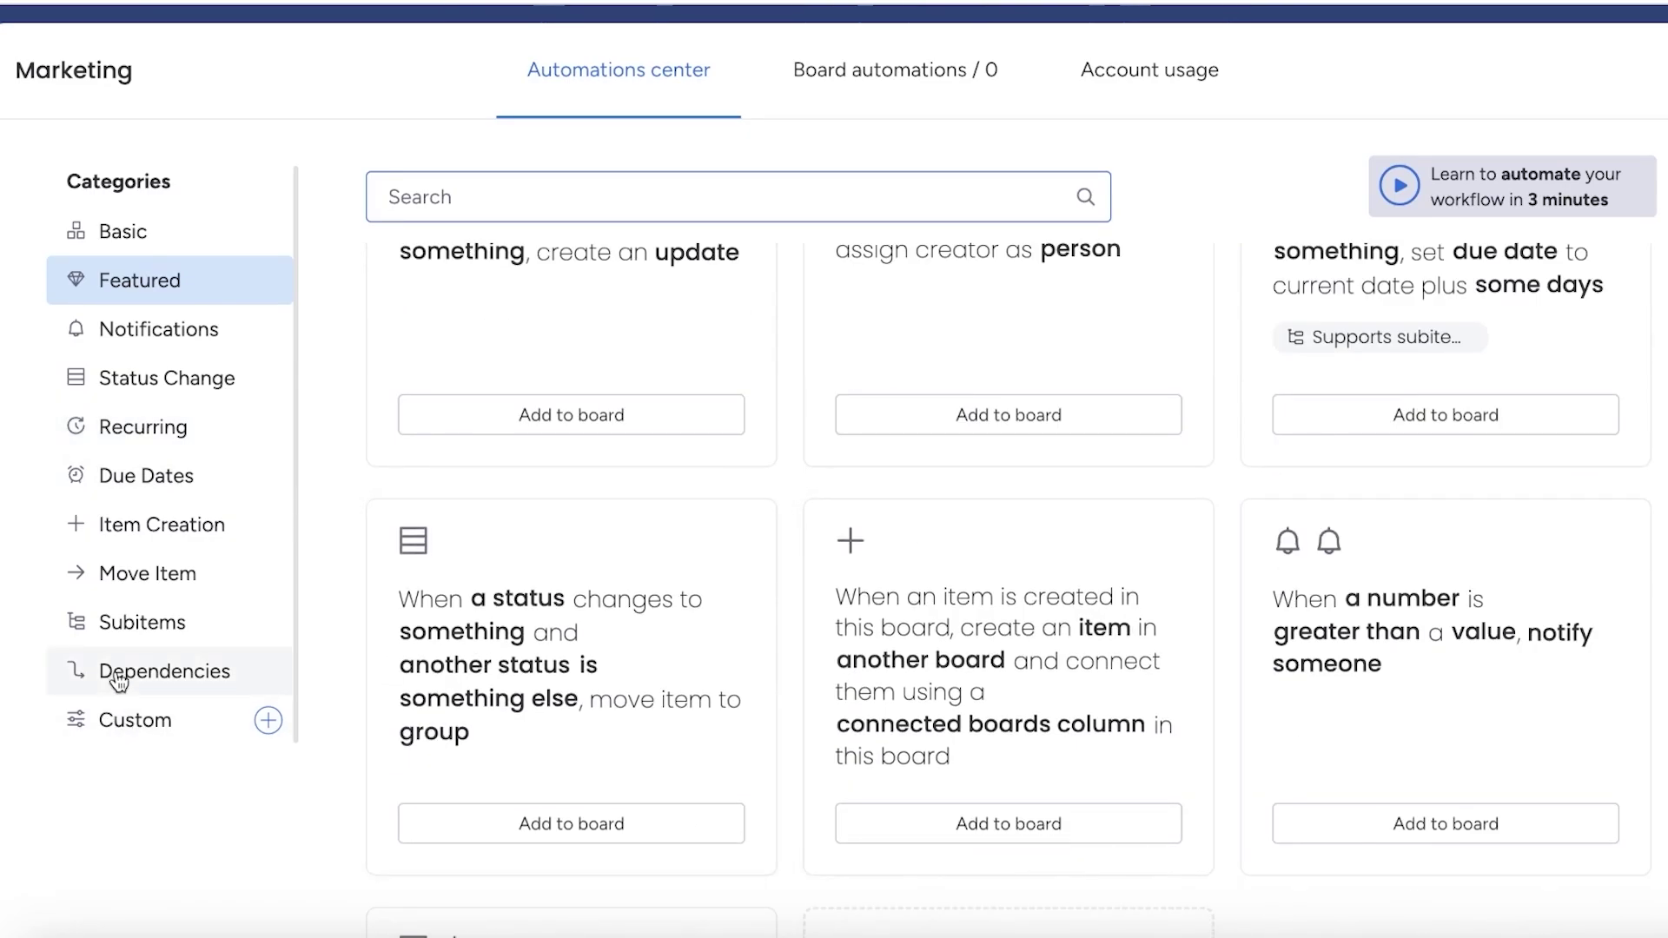
scroll(119, 682, down, 10)
click(146, 682)
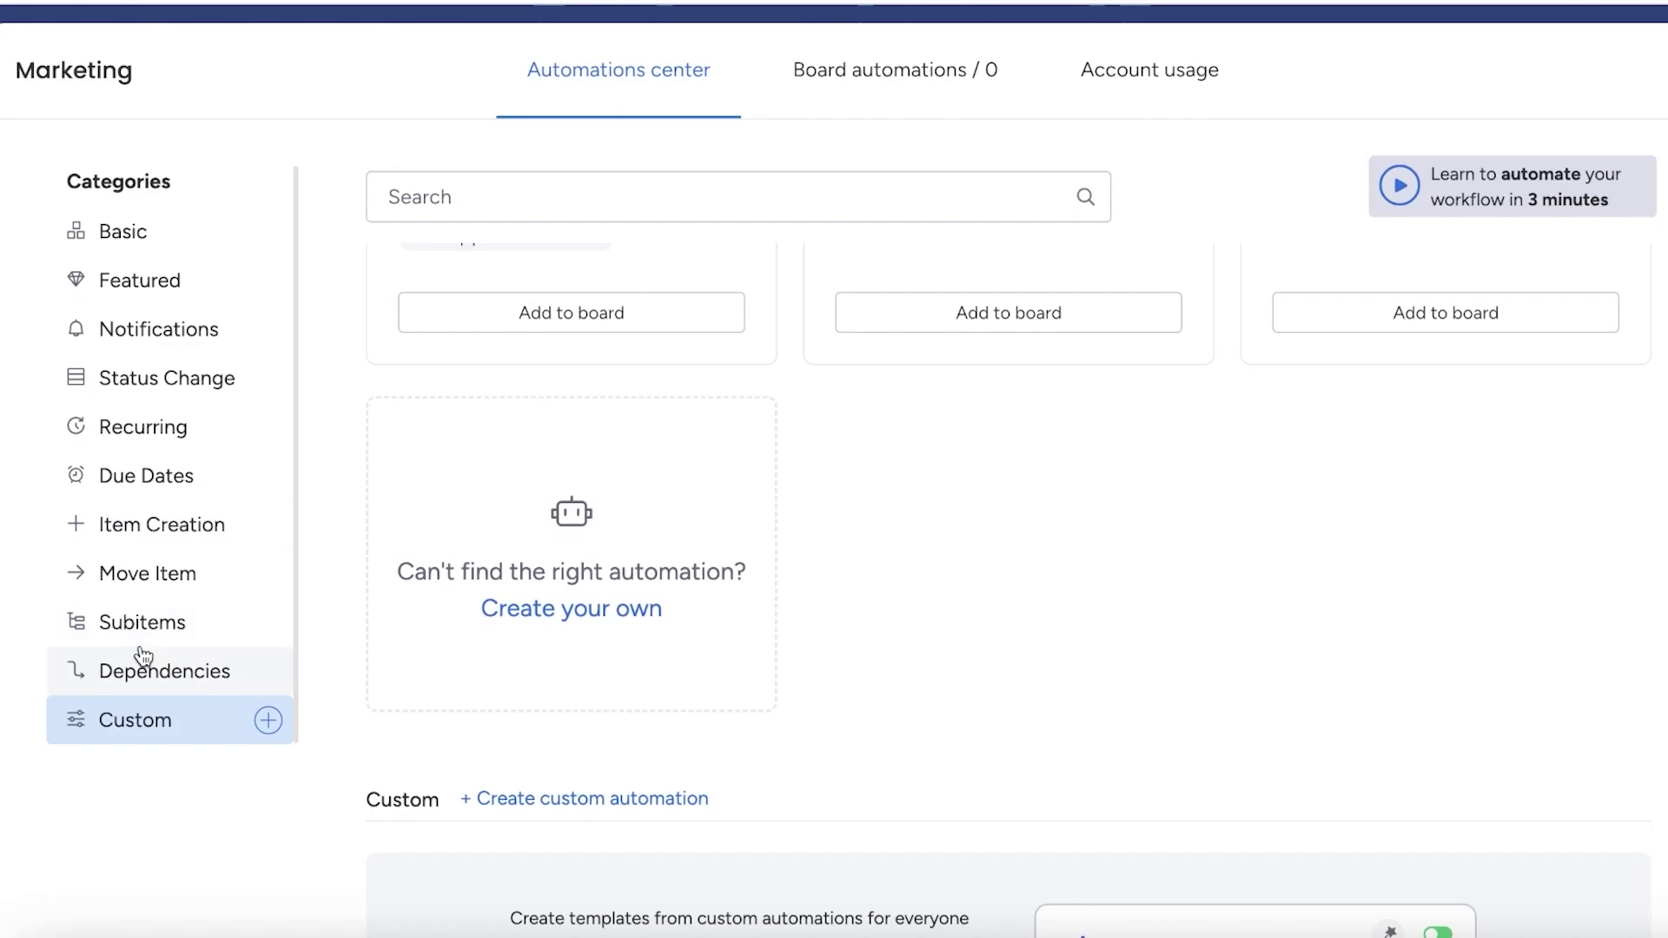
click(212, 333)
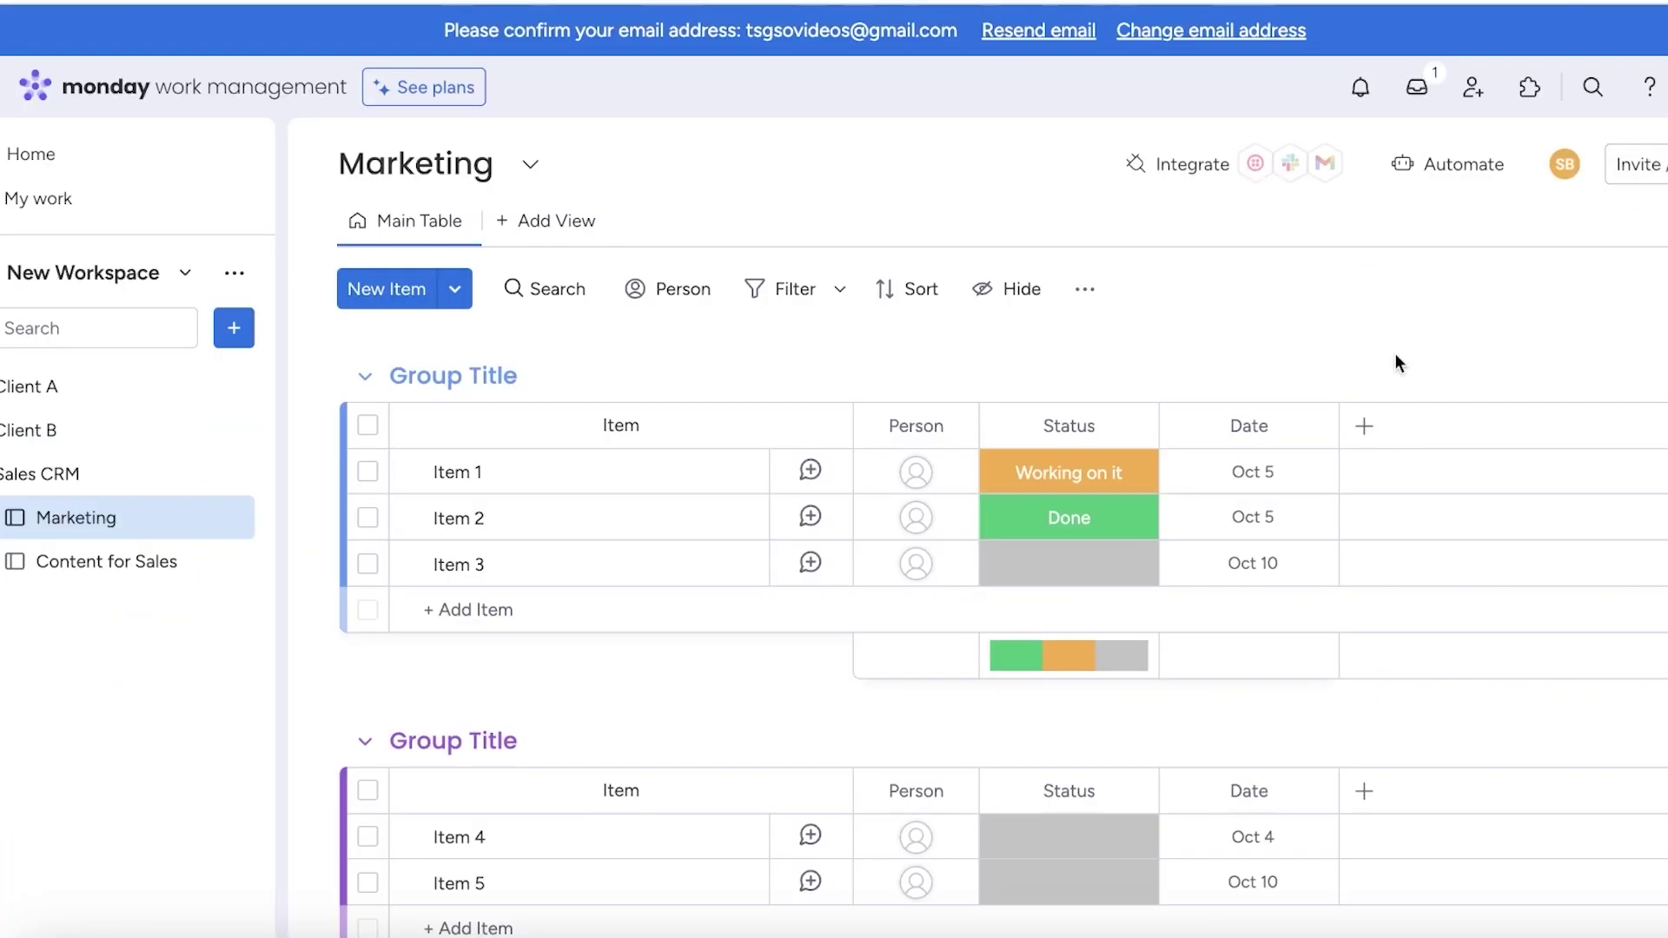
View the Content for Sales board in the Sales CRM folder and return to the Marketing board.
click(123, 571)
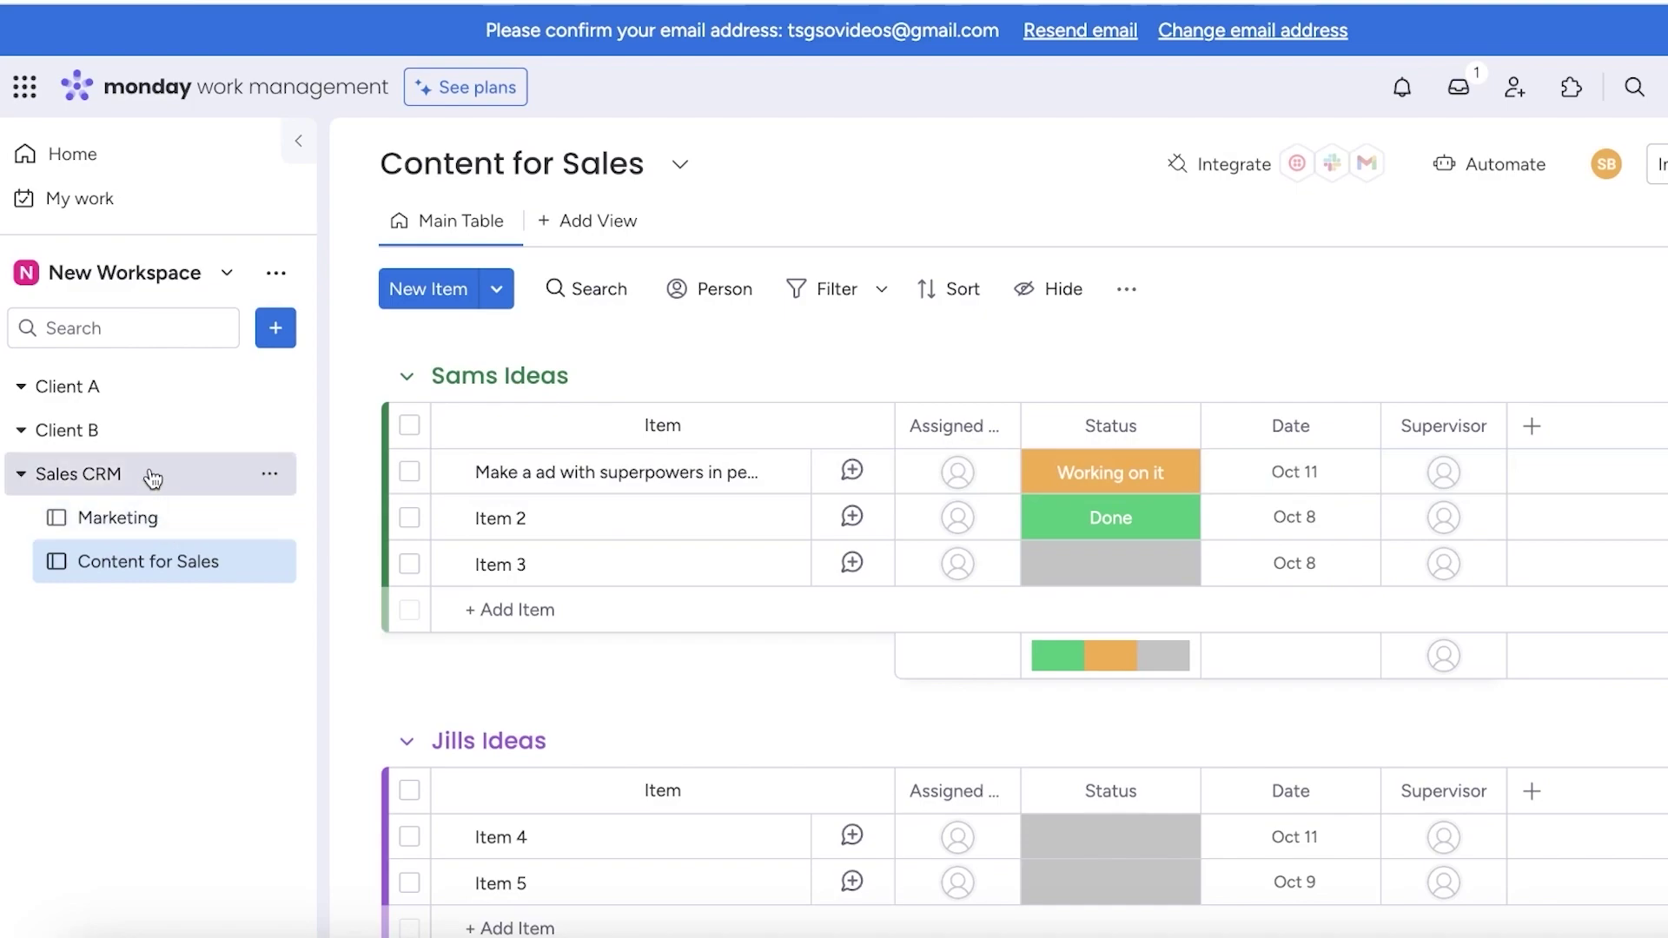
click(132, 489)
click(129, 490)
click(122, 513)
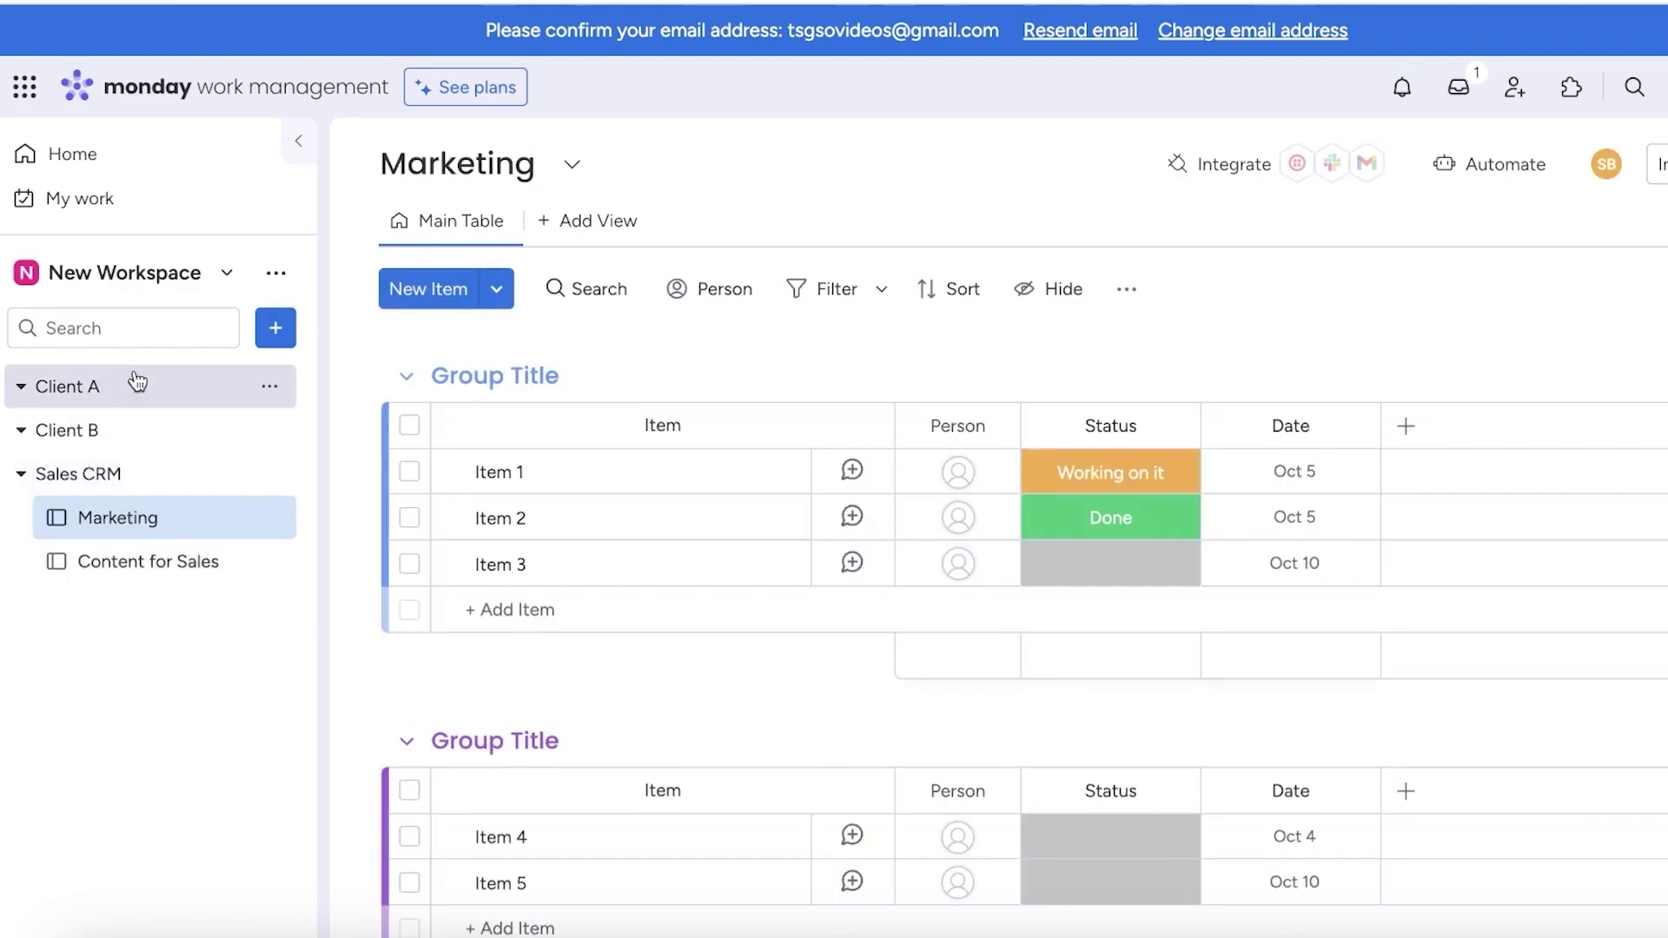
Switch to the Panache workspace and examine the My Contacts and Deal Tracker boards in its Basic CRM folder.
click(227, 272)
click(67, 484)
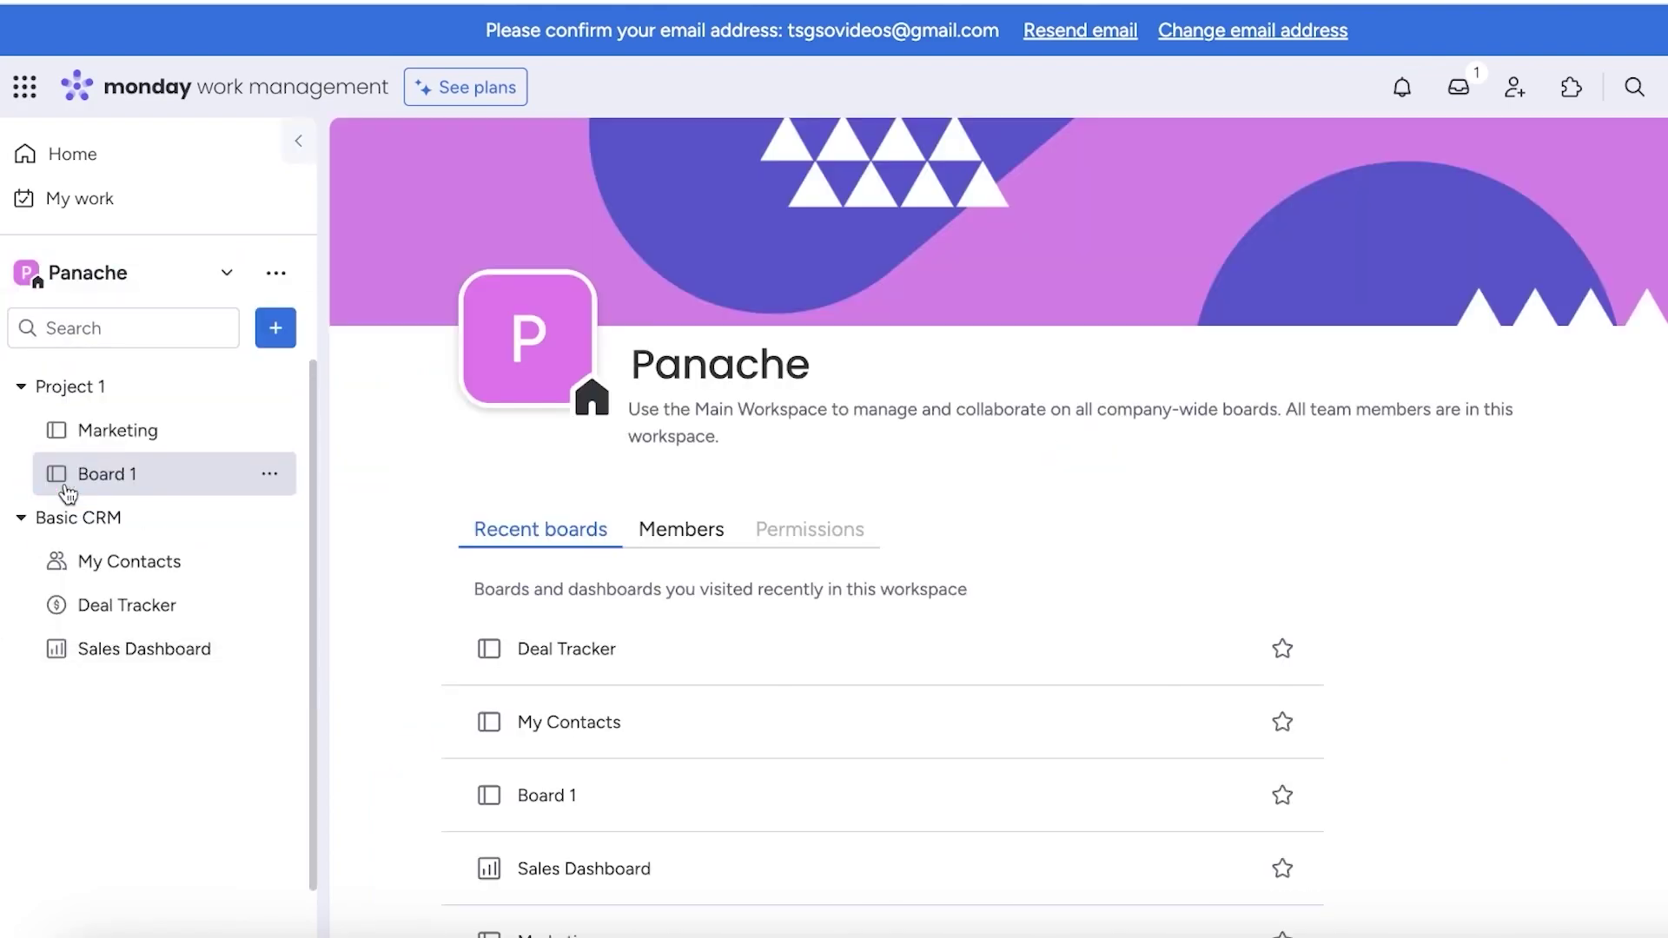
click(91, 566)
click(105, 608)
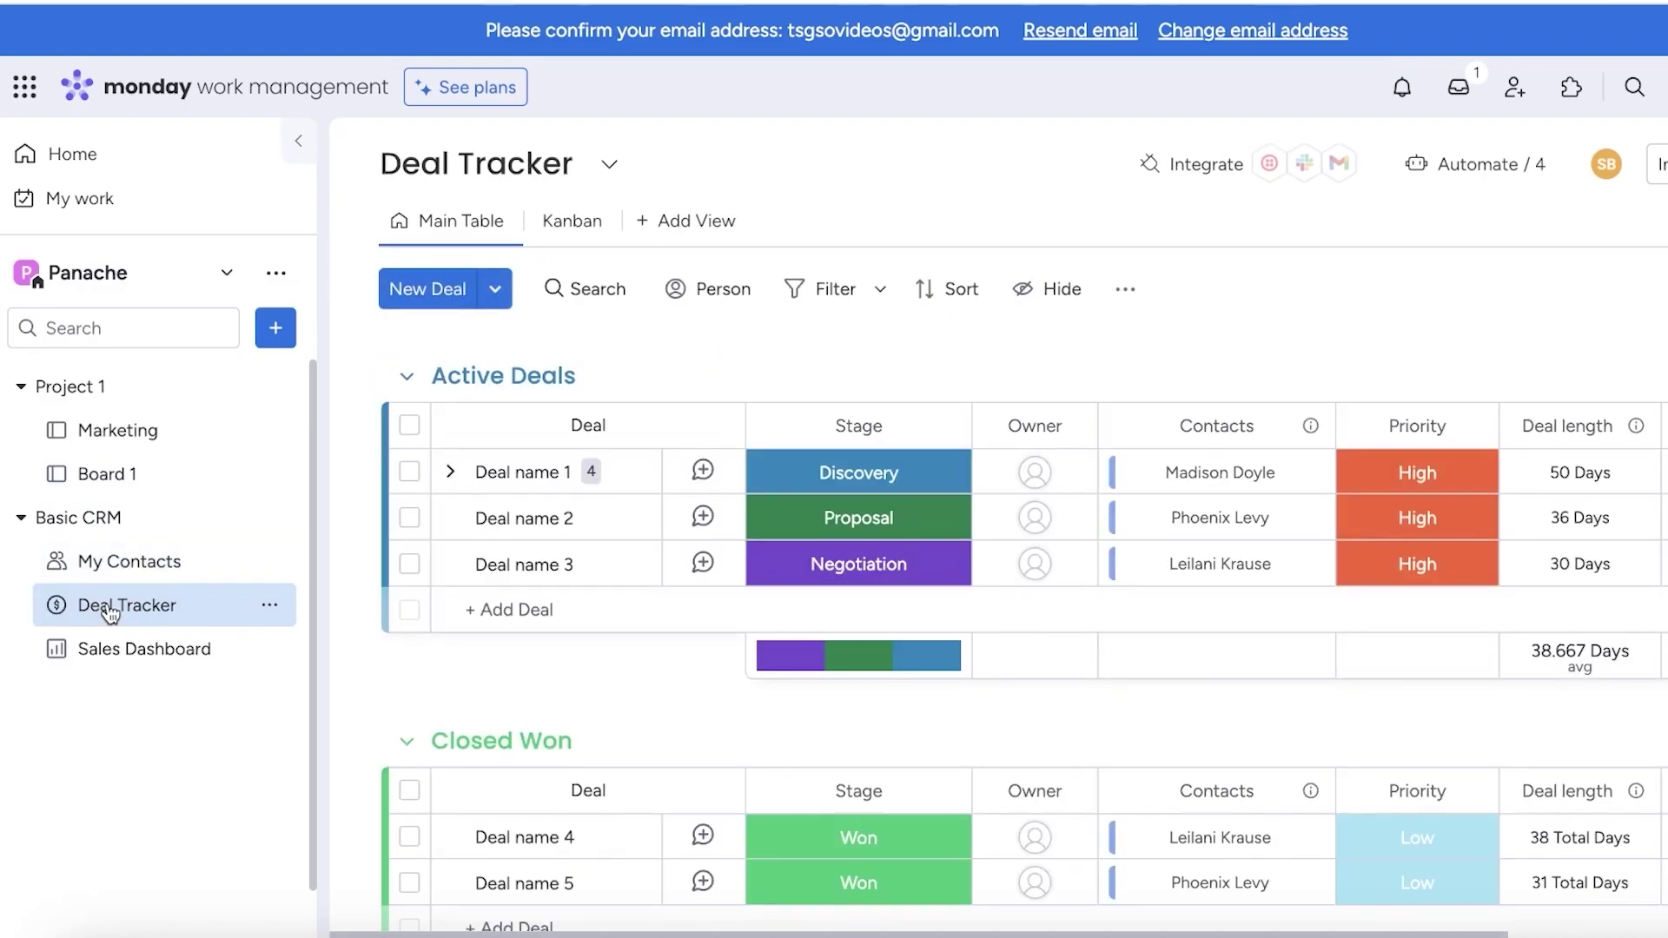
scroll(1570, 857, down, 2)
scroll(1570, 857, down, 2)
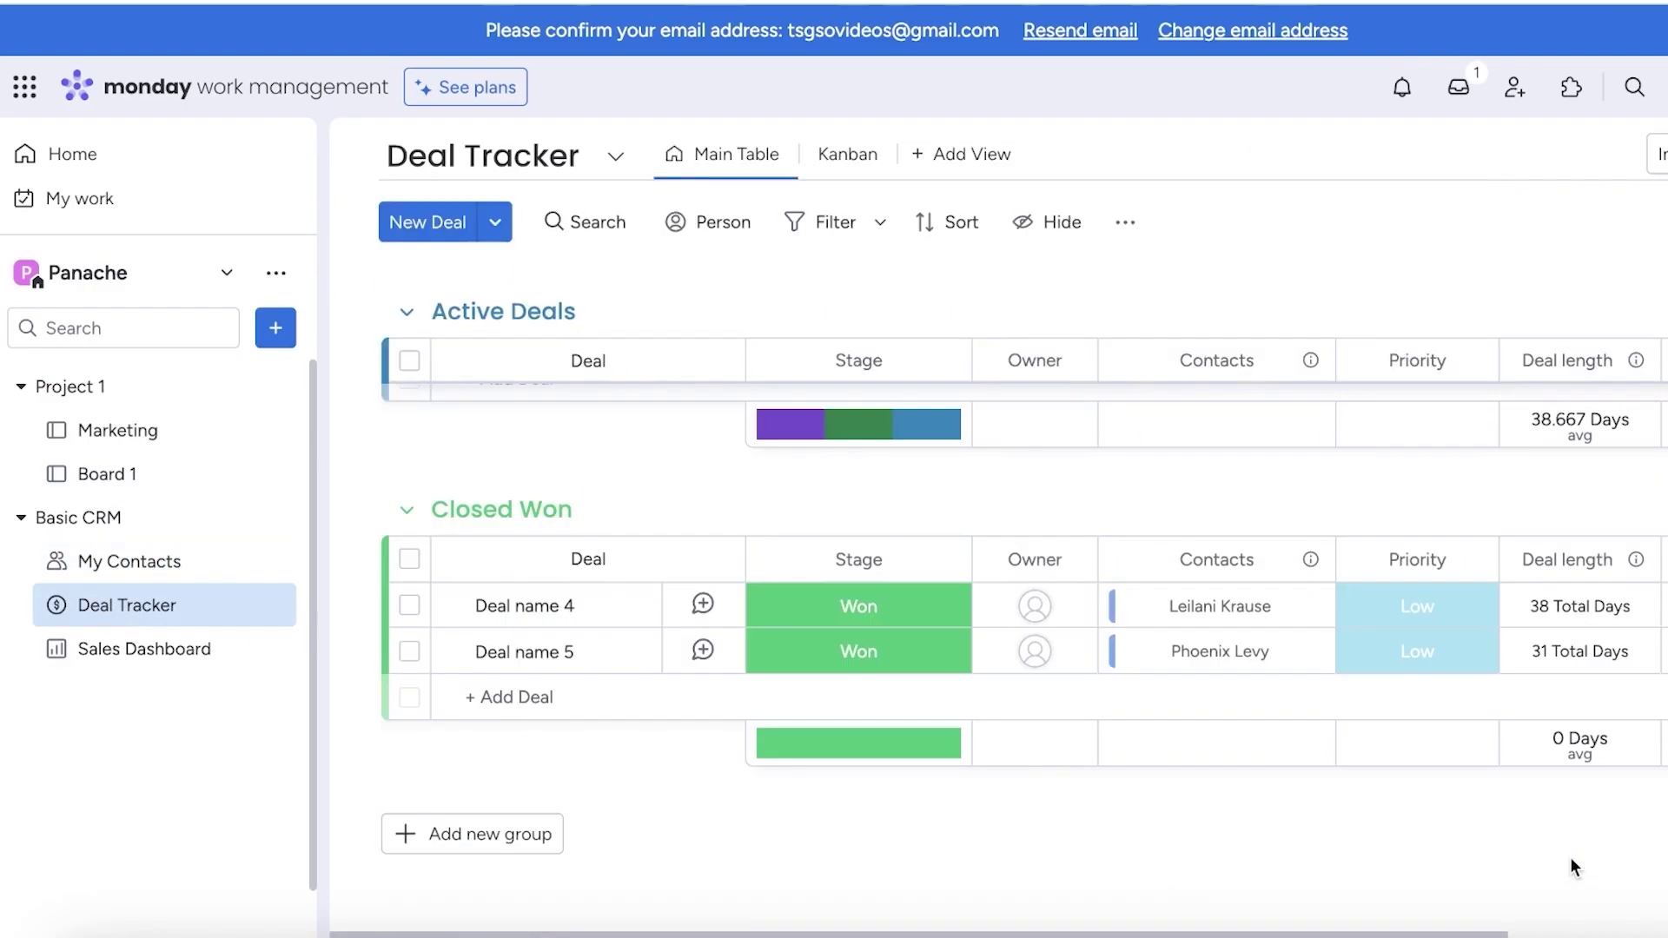
scroll(1565, 813, up, 4)
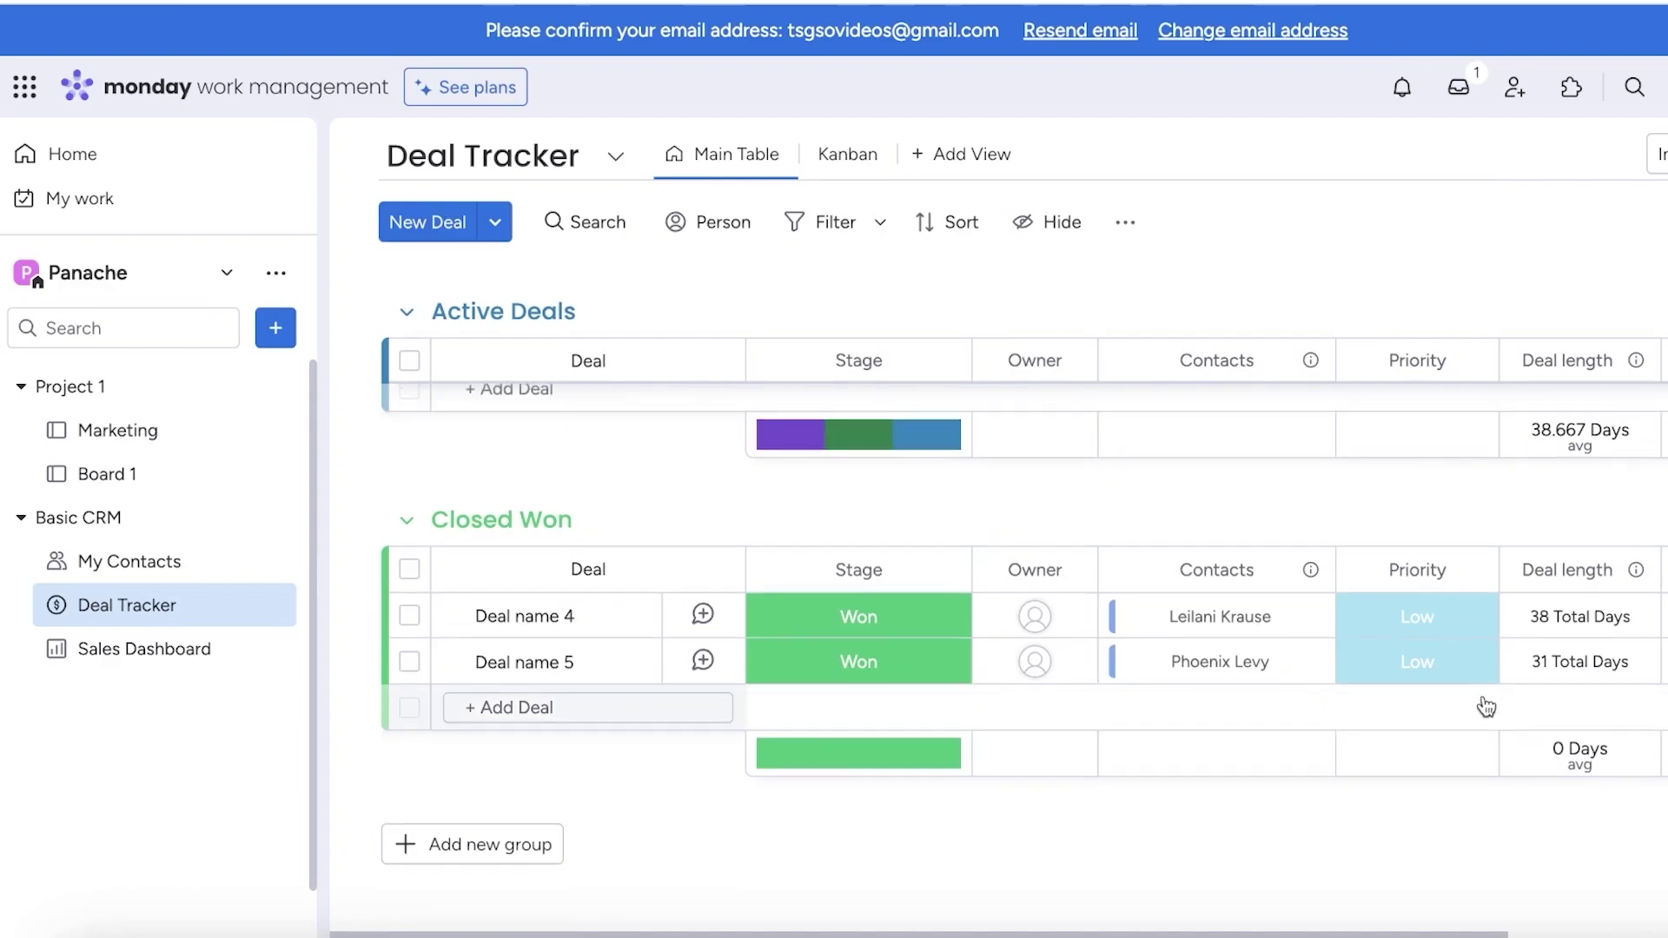